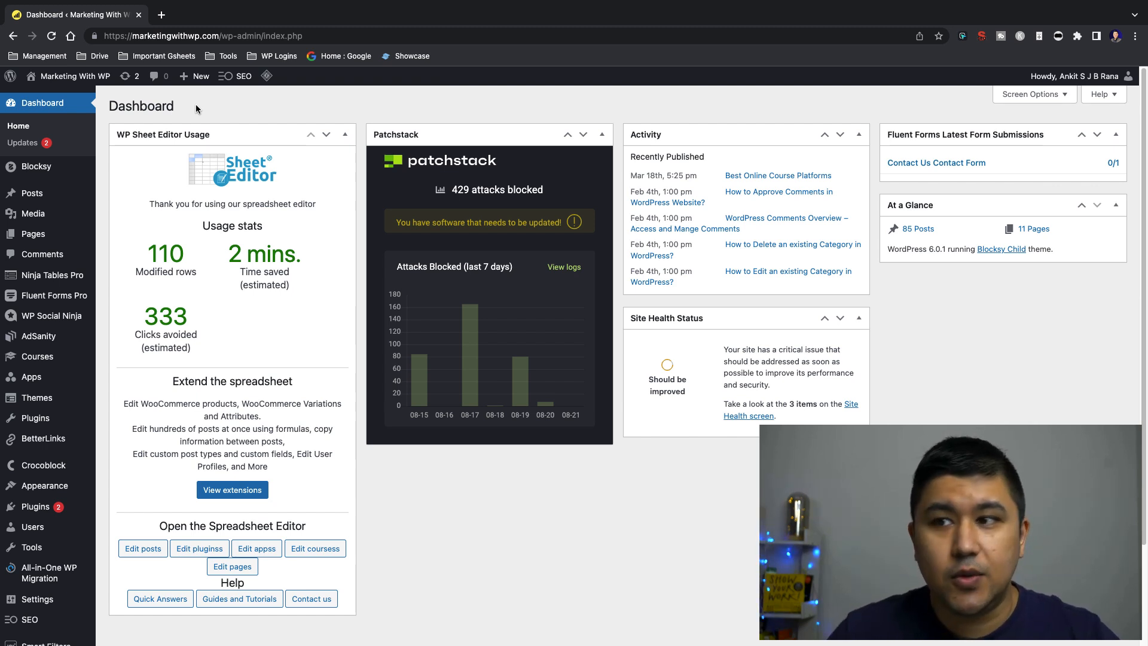
# Open the SEOPress configuration wizard and advance from its welcome page to the metadata import page
pyautogui.moveTo(226, 78)
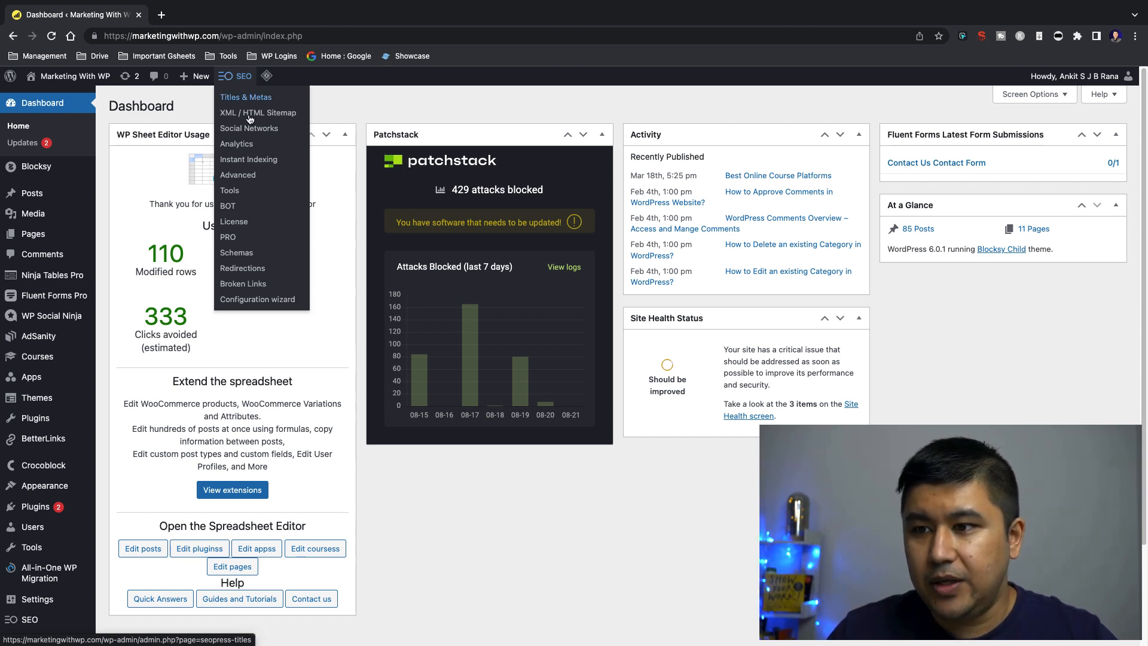
pyautogui.click(243, 301)
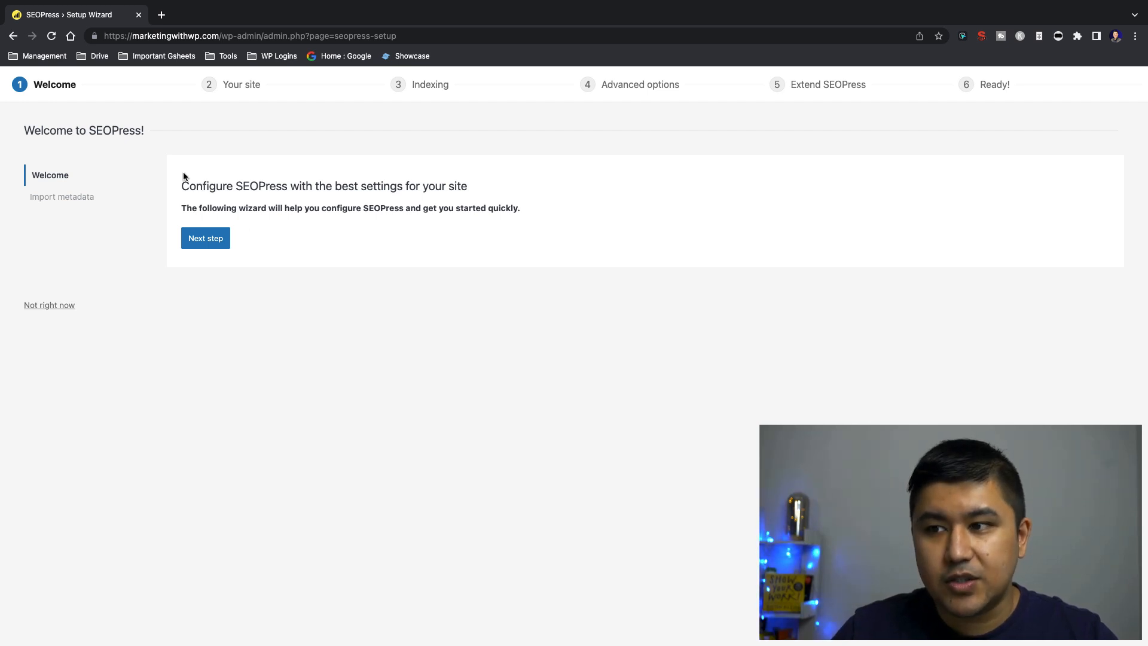
pyautogui.moveTo(182, 177); pyautogui.dragTo(550, 213)
pyautogui.click(551, 213)
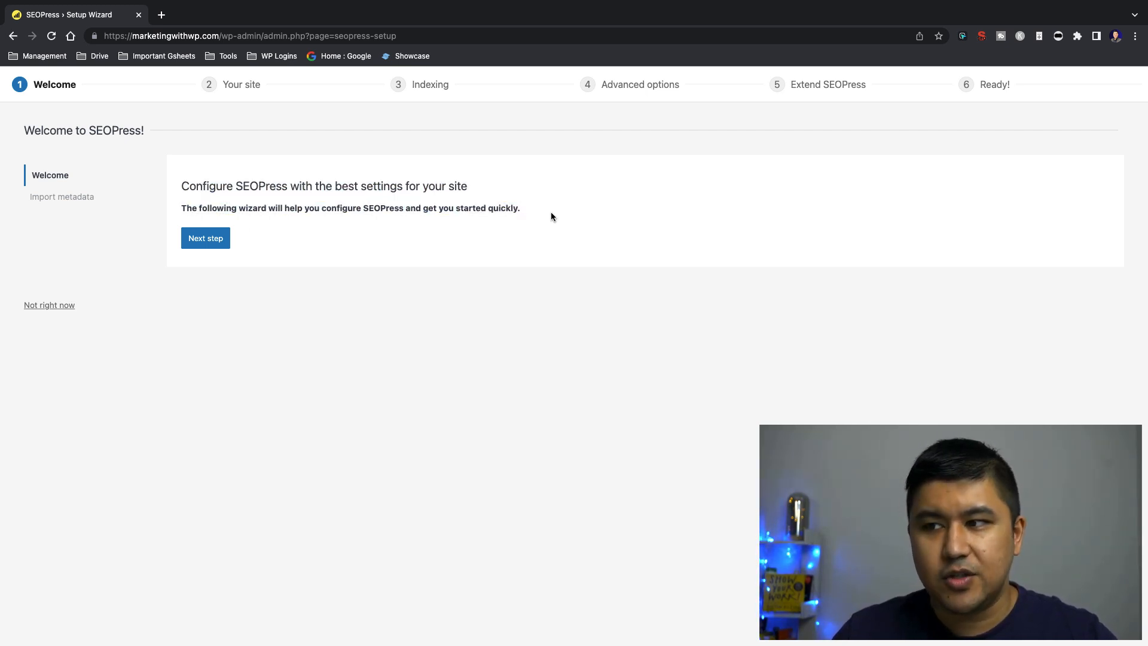
pyautogui.click(215, 239)
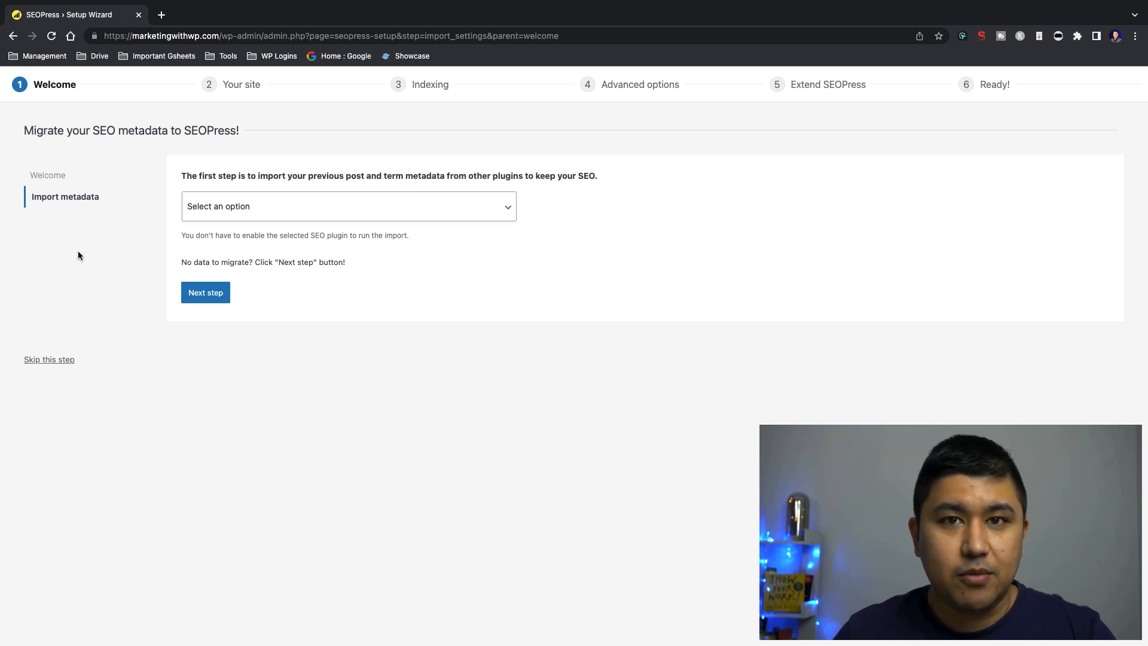
# Examine which SEO plugins are offered as metadata import sources, without selecting one
pyautogui.click(328, 211)
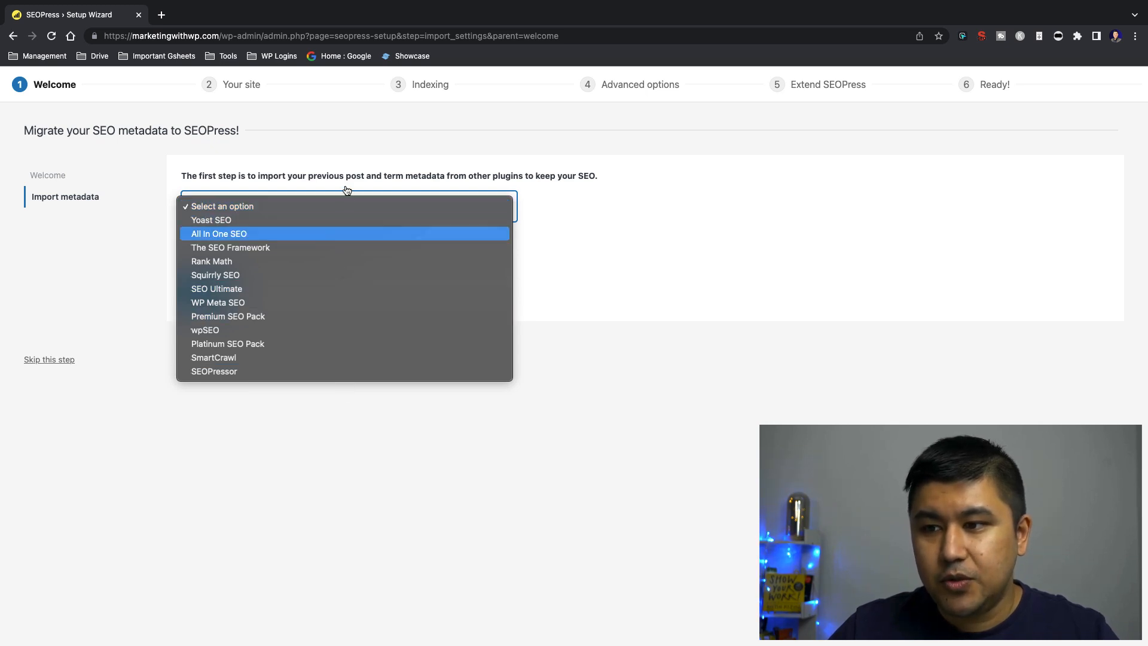
pyautogui.click(326, 455)
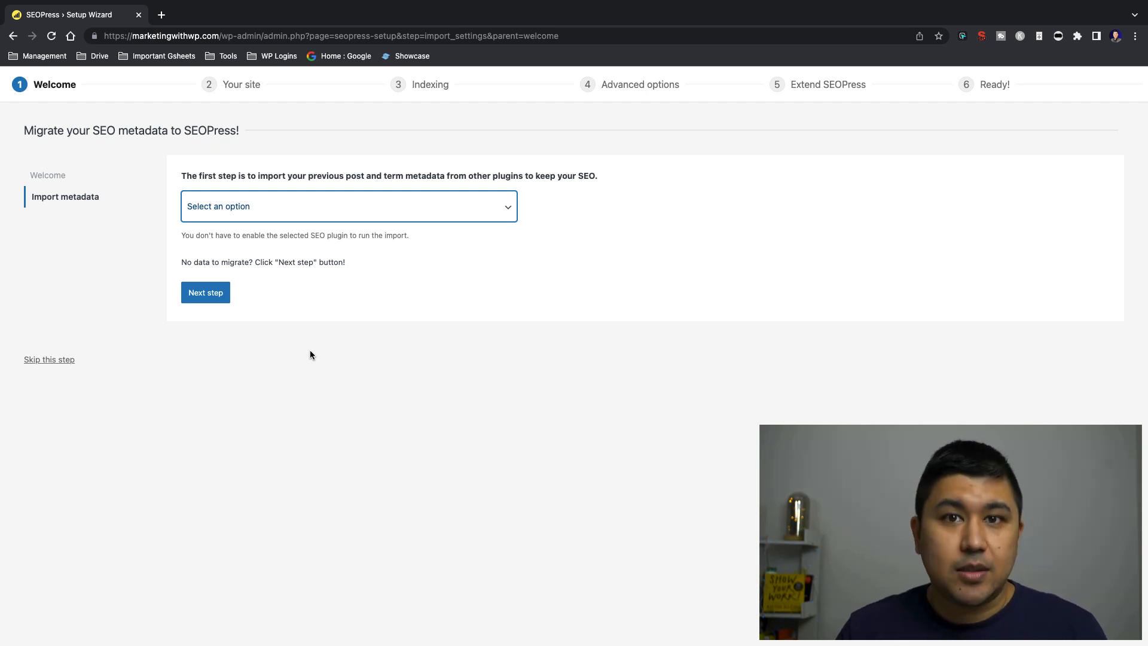
pyautogui.click(318, 207)
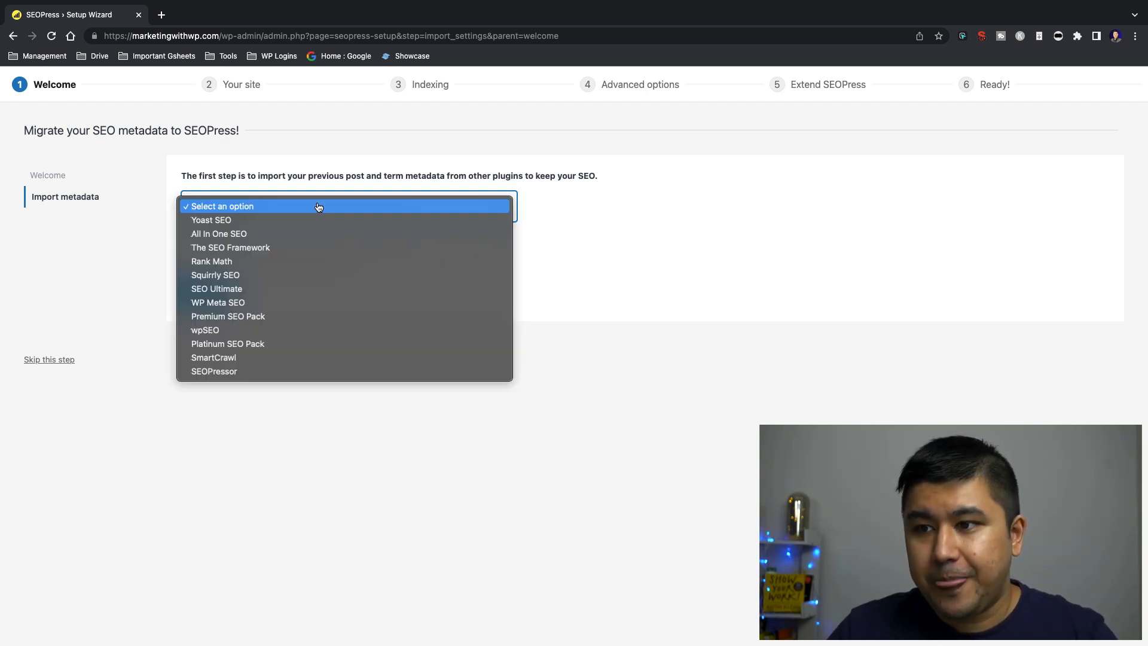
pyautogui.click(718, 379)
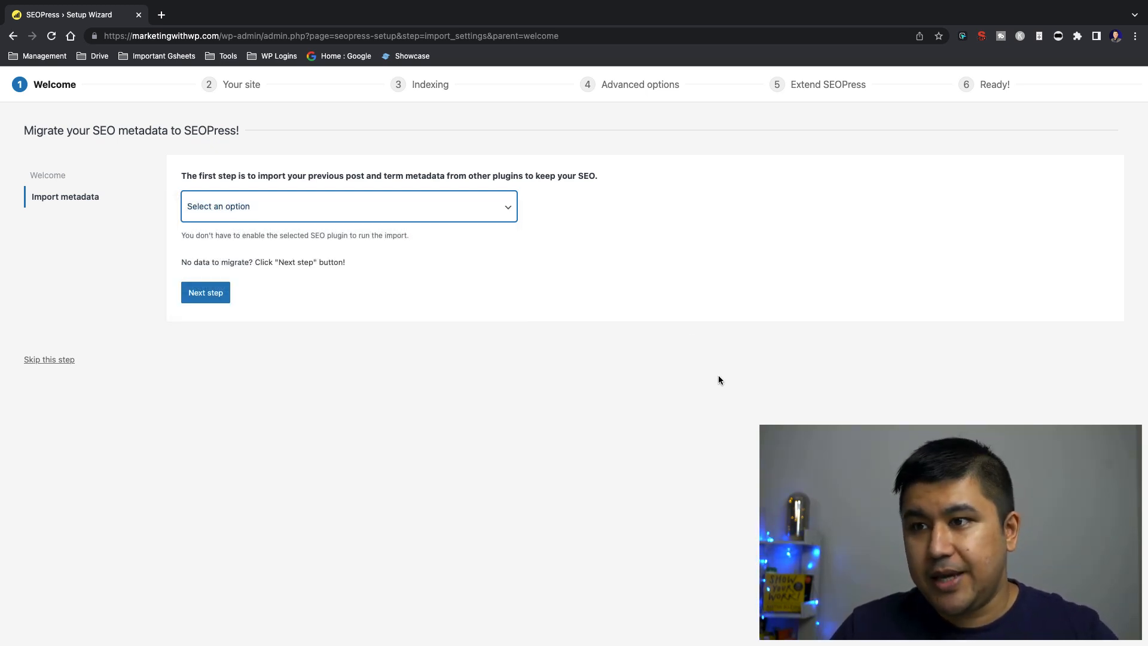
# Search the web for "seopress migrate" in a new browser tab and open SEOPress's Migrate From page
pyautogui.hotkey('ctrl', 't')
pyautogui.write('seopress migrat')
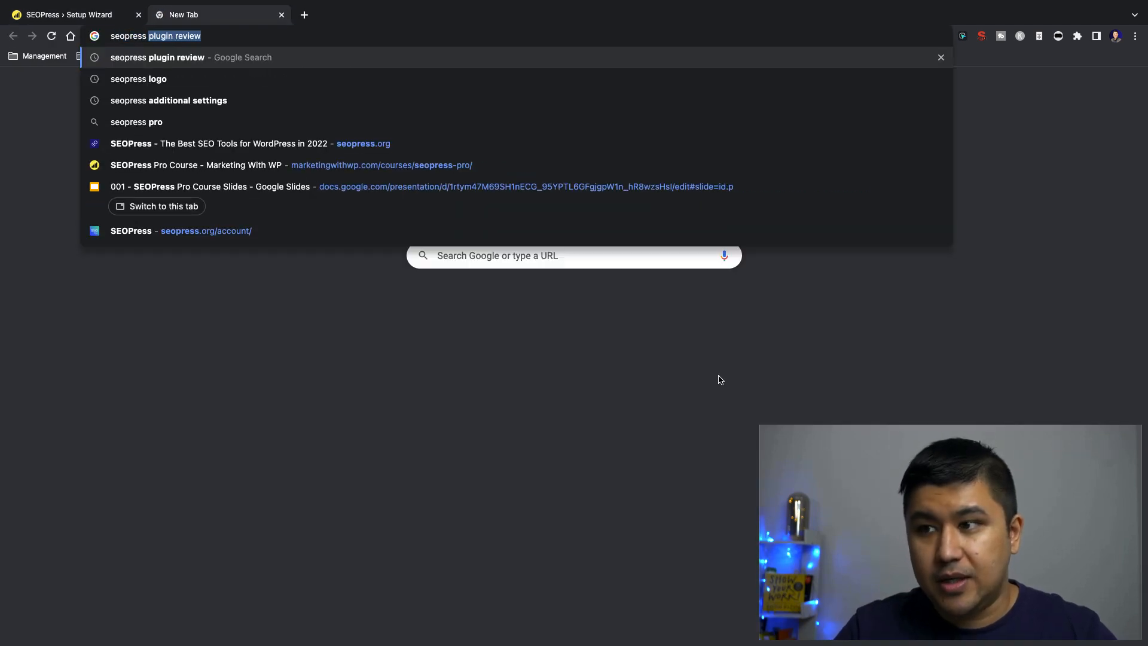
pyautogui.write('e')
pyautogui.press('Return')
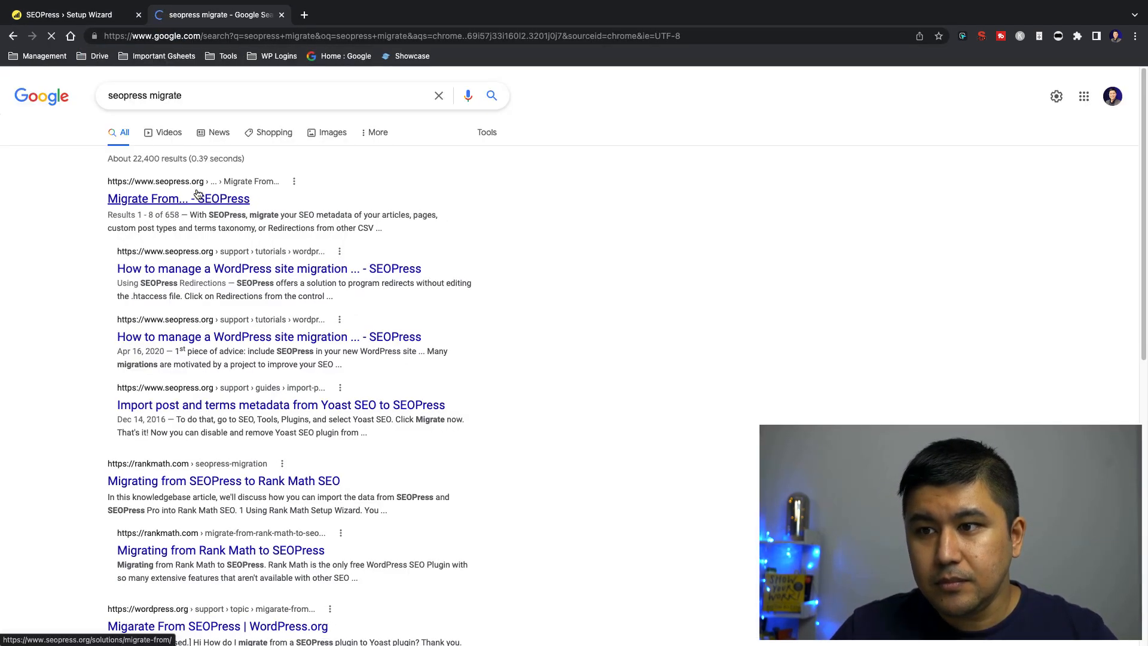
pyautogui.click(198, 194)
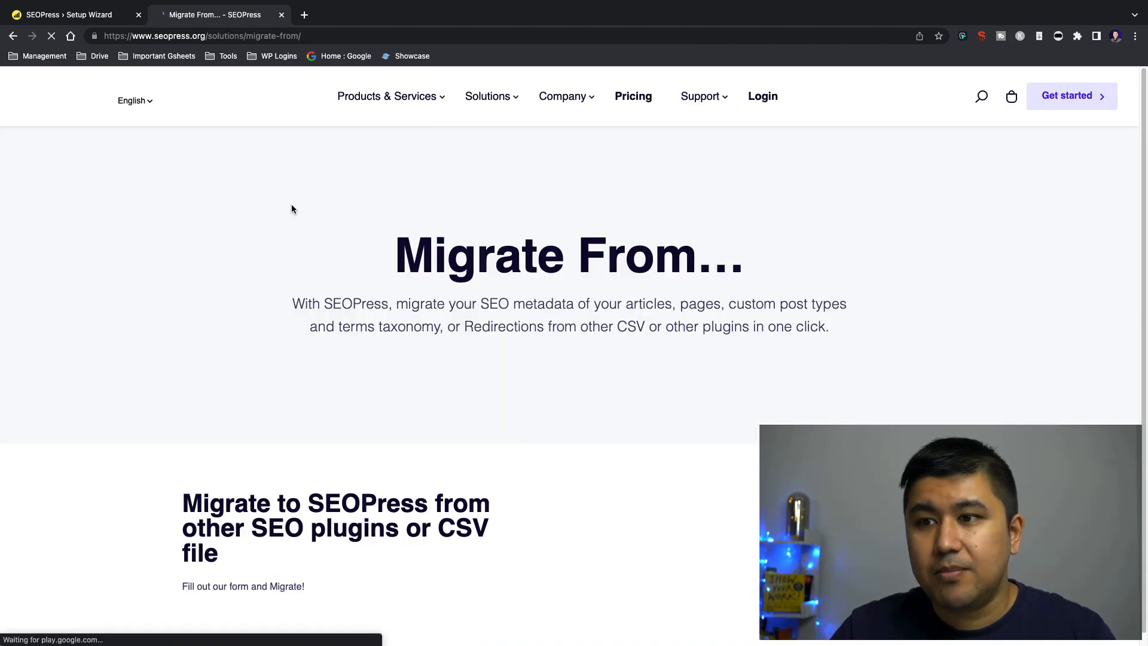
# Select "SEO metadata from other SEO plugin" in the migration form and examine the choices for the current SEO plugin
pyautogui.scroll(-4, 572, 262)
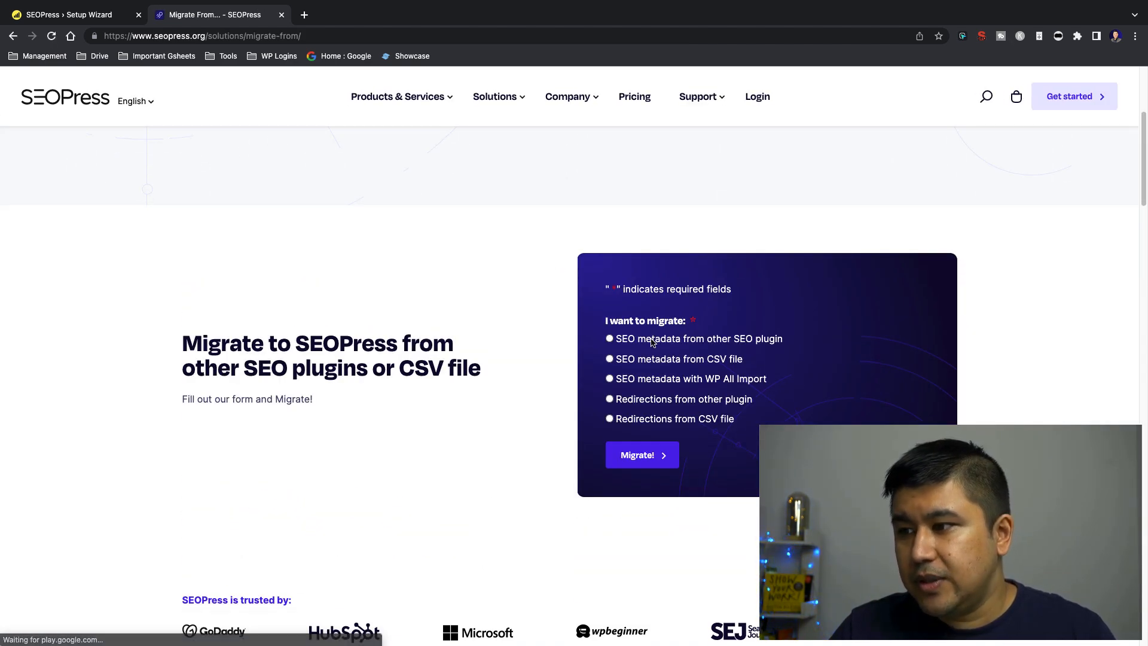
pyautogui.click(609, 339)
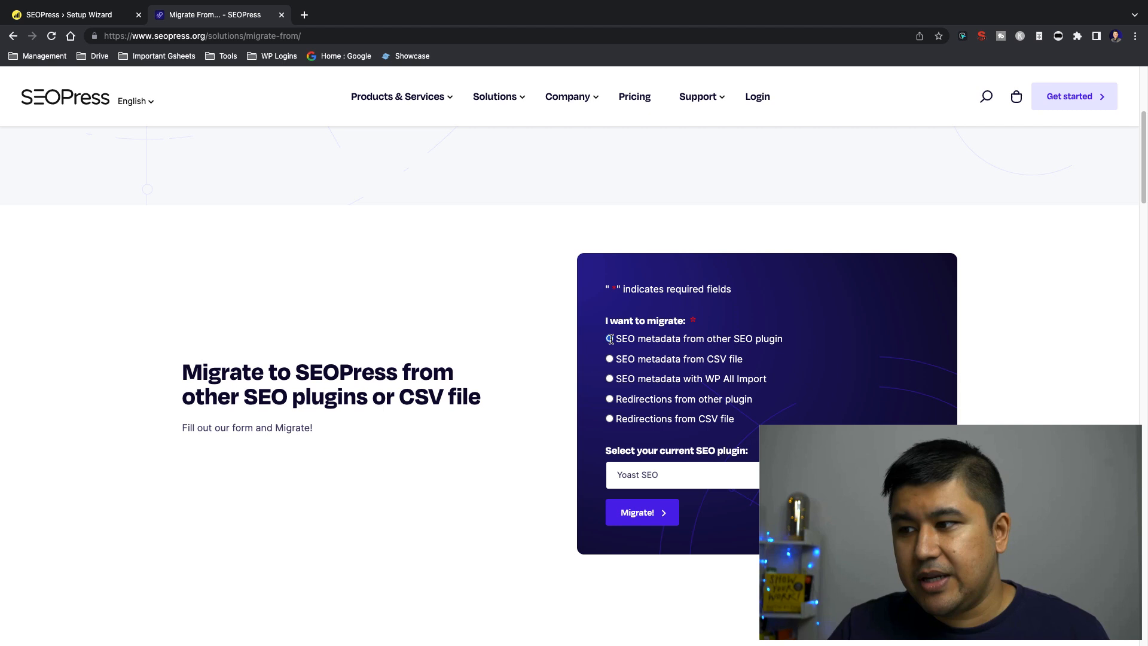
pyautogui.click(699, 477)
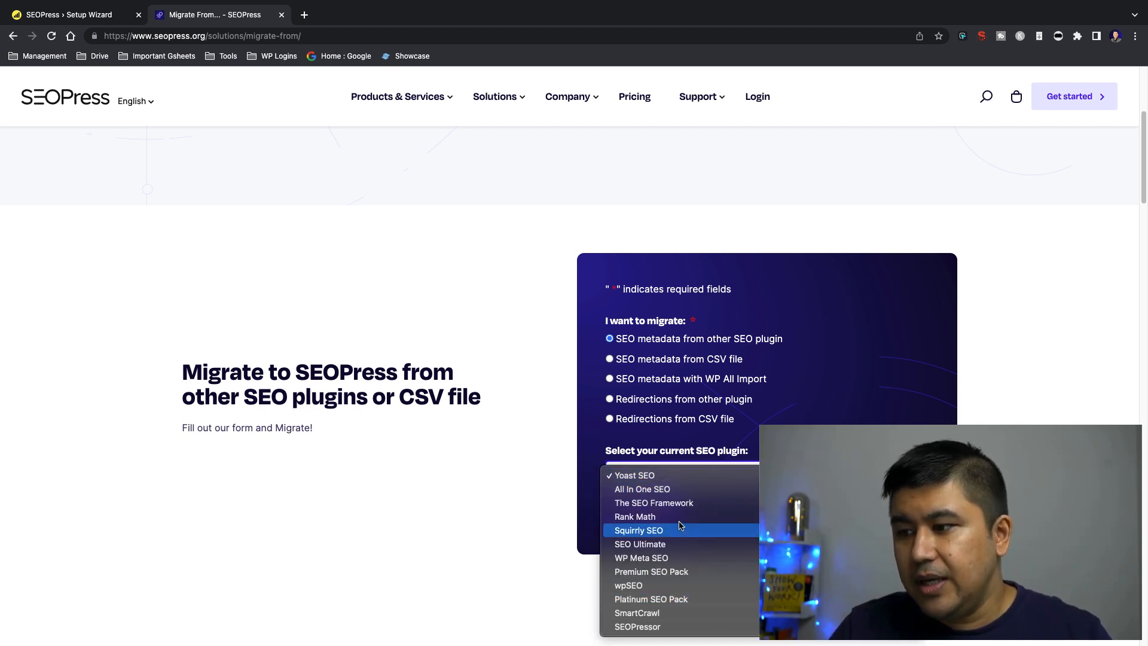
pyautogui.click(544, 570)
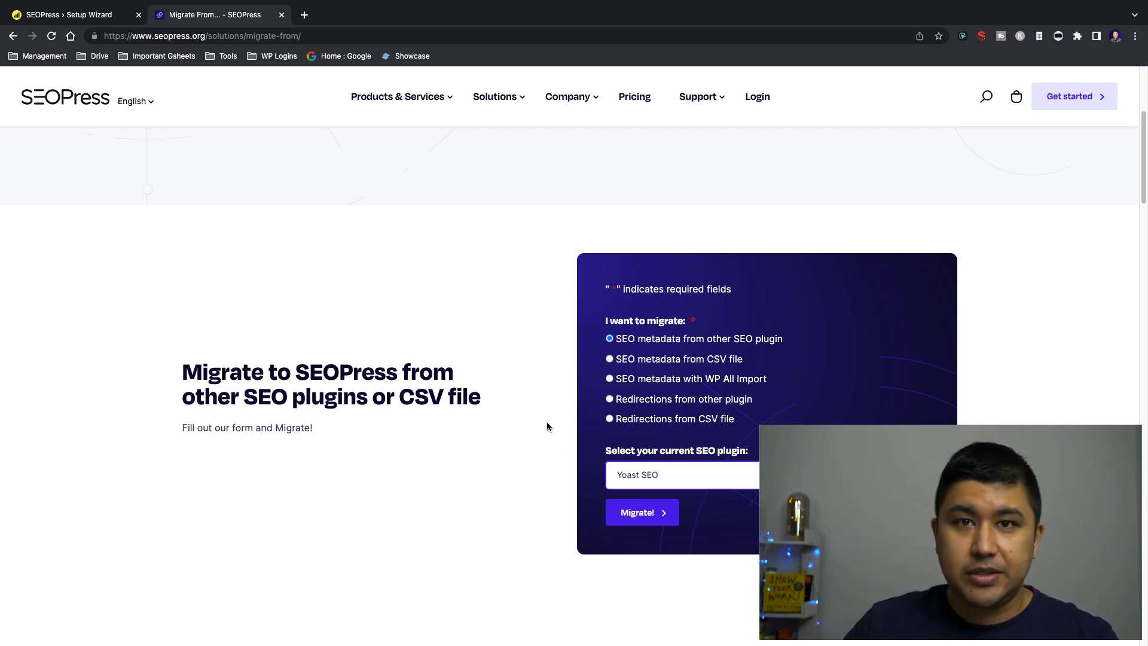
# Return to the setup wizard and continue to the Your site page without choosing a plugin to import metadata from
pyautogui.click(102, 15)
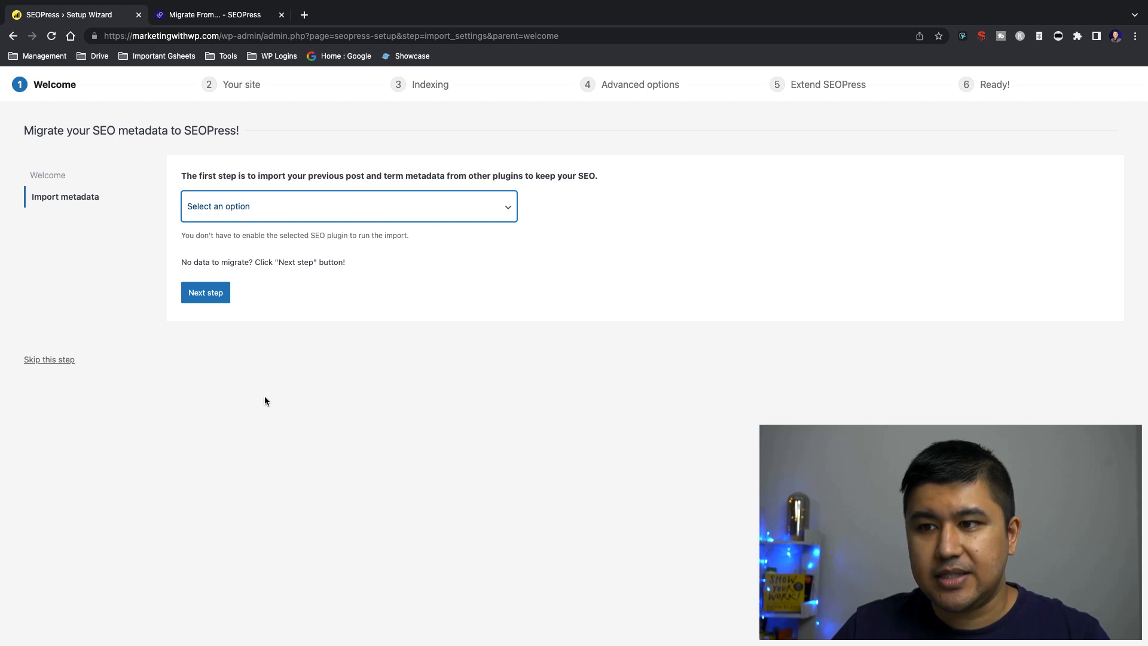
pyautogui.click(286, 199)
pyautogui.click(766, 400)
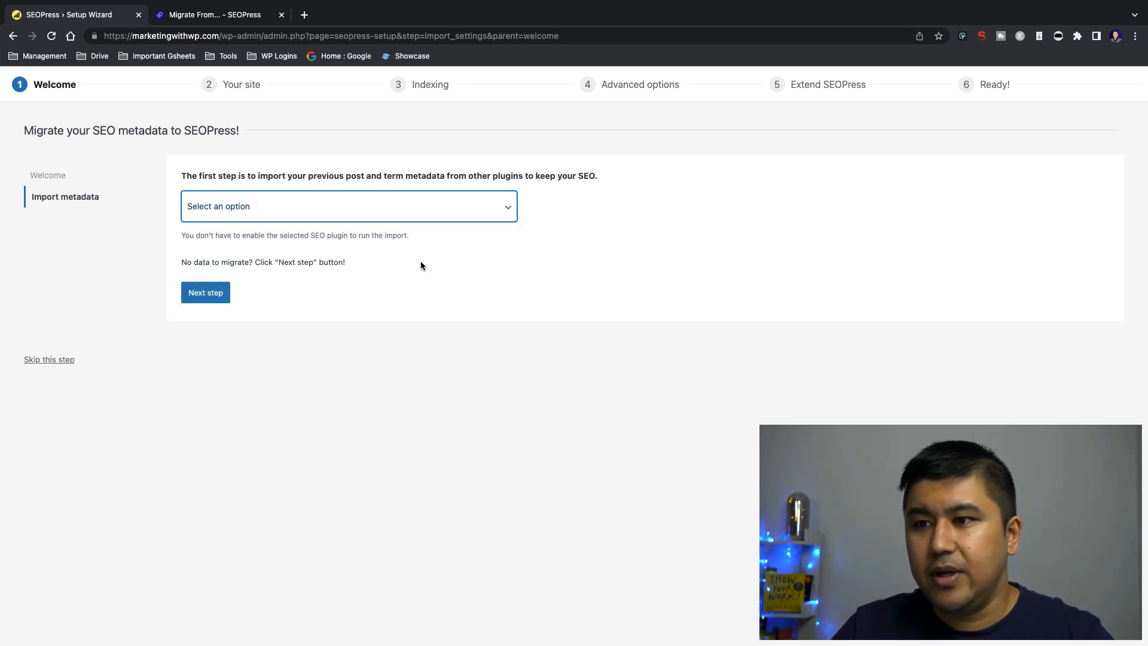
pyautogui.click(192, 294)
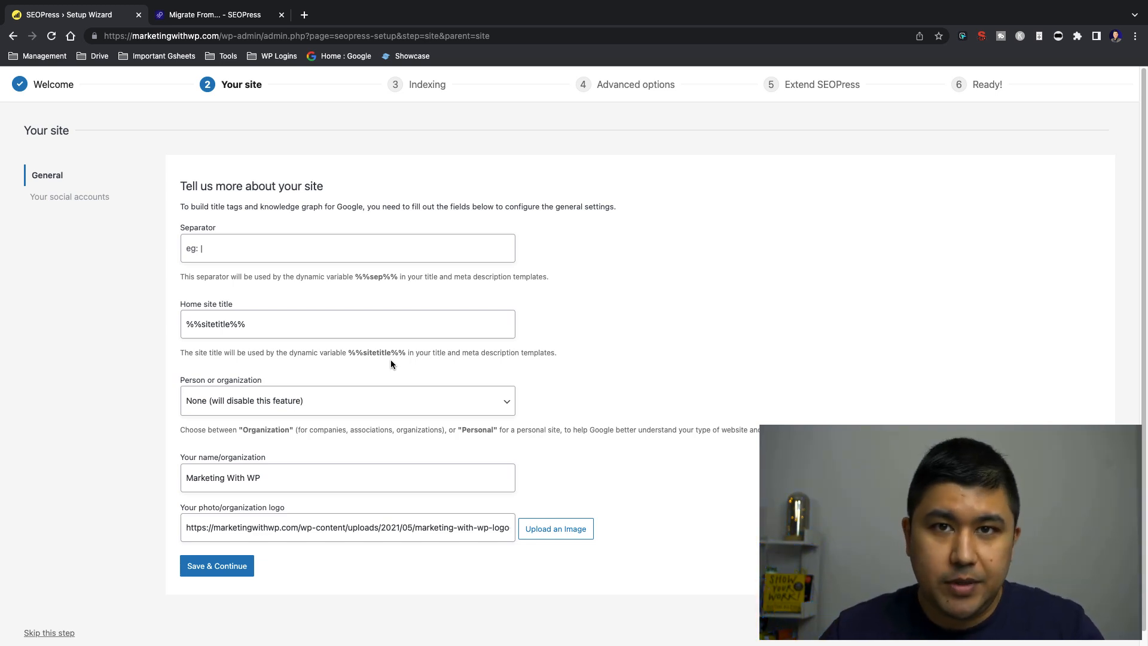
# Examine the Separator setting on the Your site page and the note about its %%sep%% dynamic variable
pyautogui.click(238, 250)
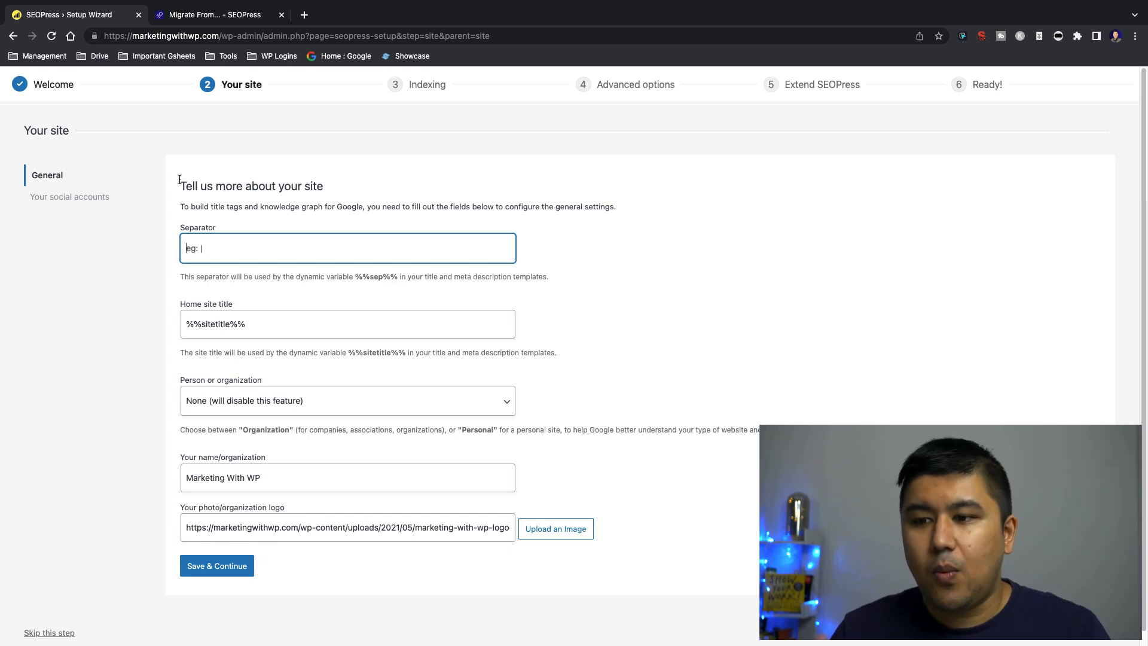
pyautogui.moveTo(179, 180); pyautogui.dragTo(239, 191)
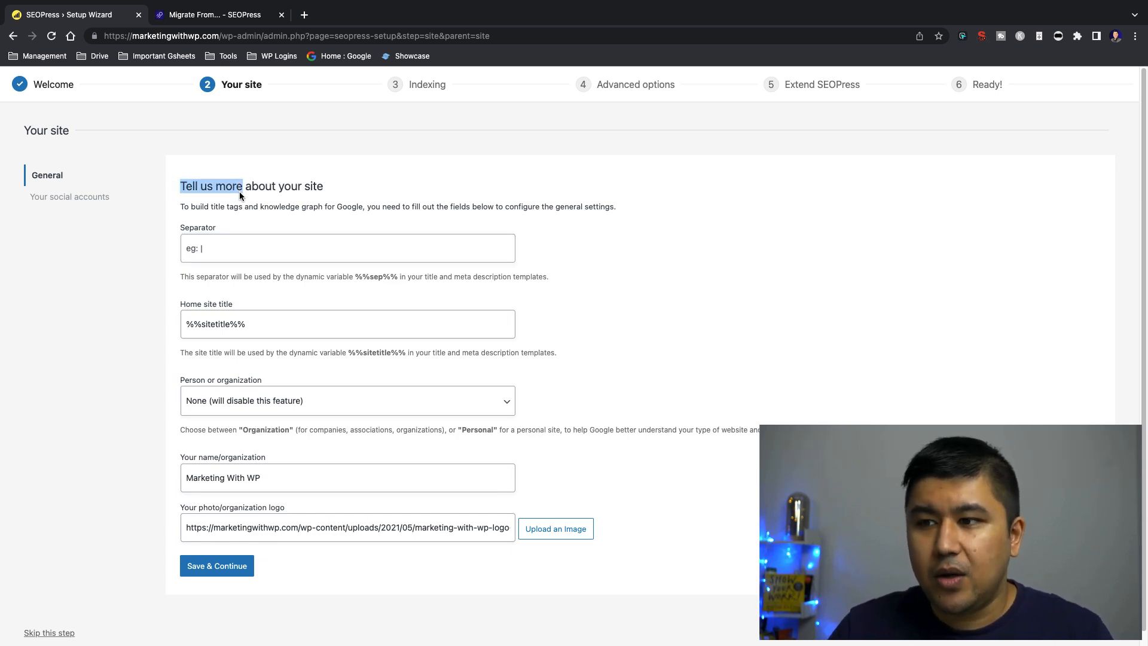
pyautogui.click(239, 193)
pyautogui.click(214, 245)
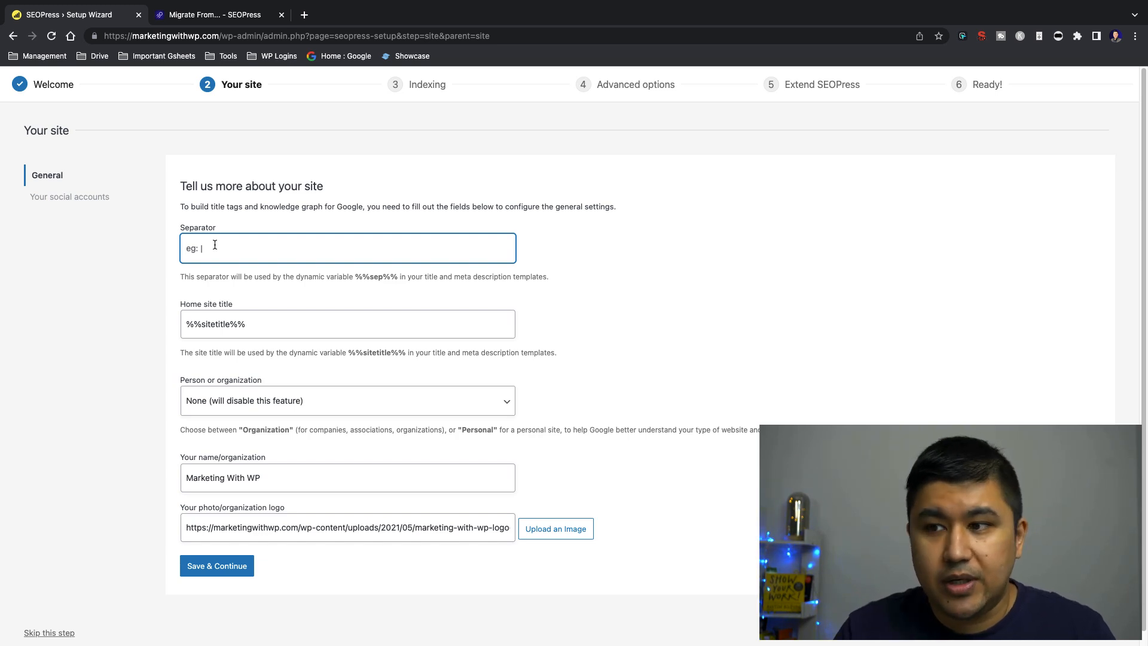
pyautogui.moveTo(354, 276); pyautogui.dragTo(397, 276)
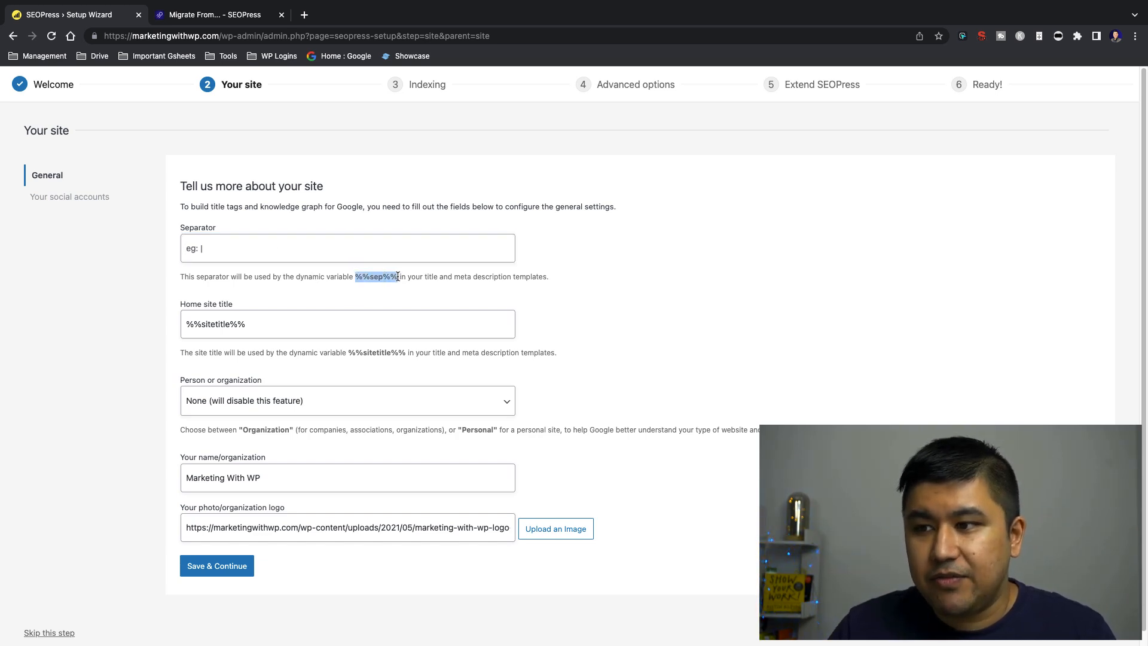
pyautogui.click(314, 276)
# Try "-", "|" and "/" in turn as the title separator, clearing the field after each one
pyautogui.click(205, 256)
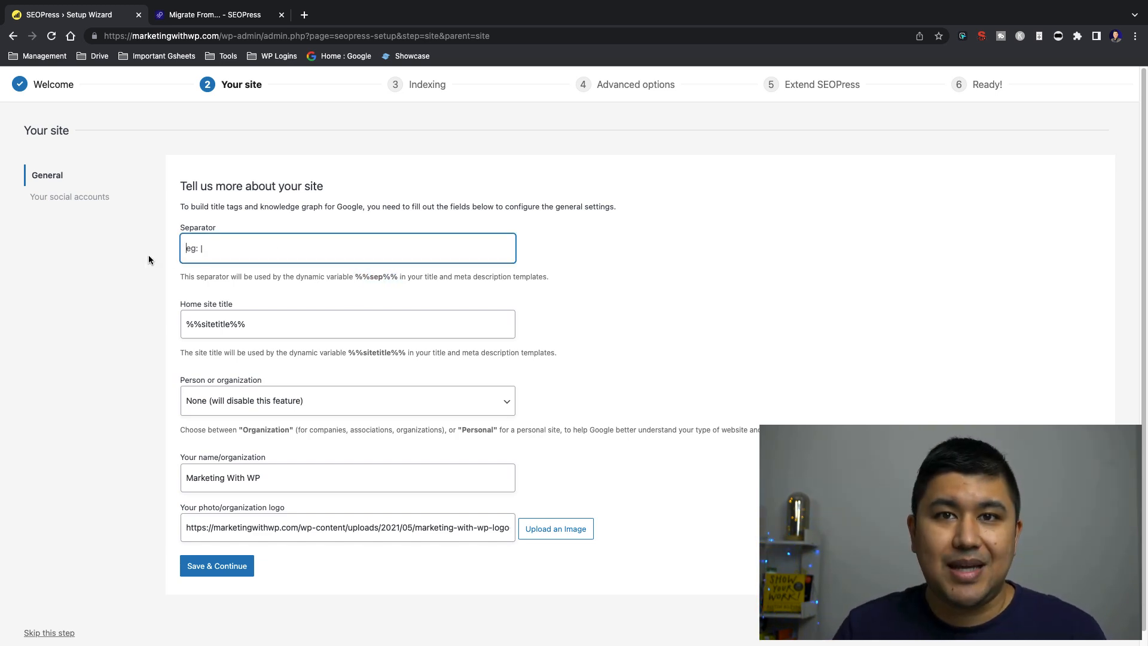
pyautogui.write('-')
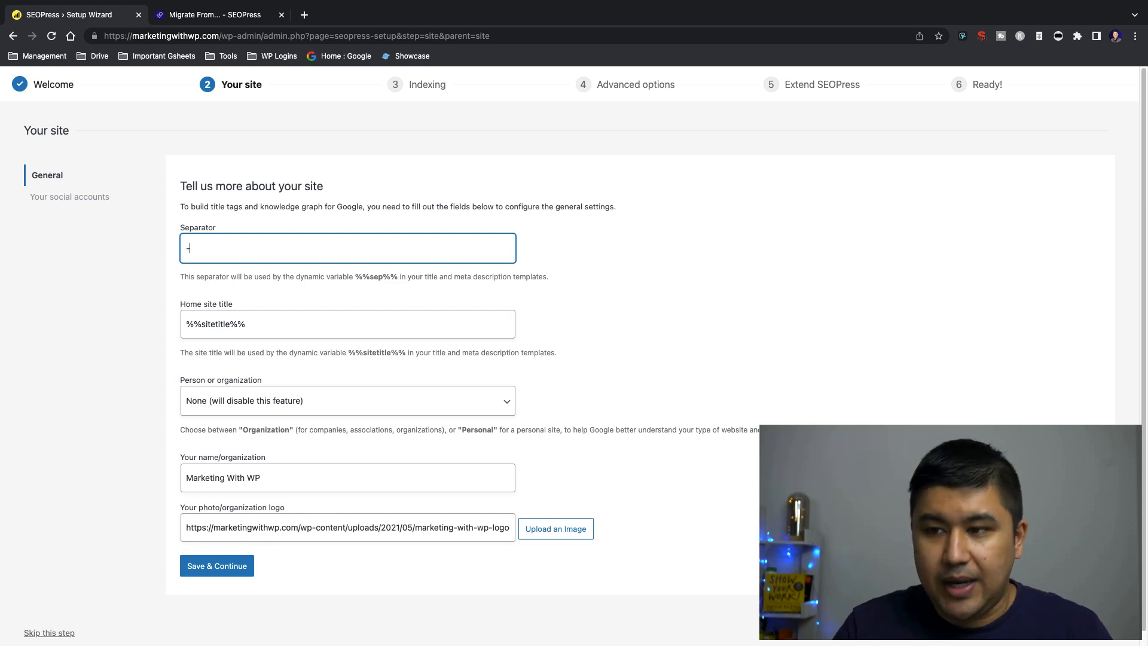
pyautogui.press('BackSpace')
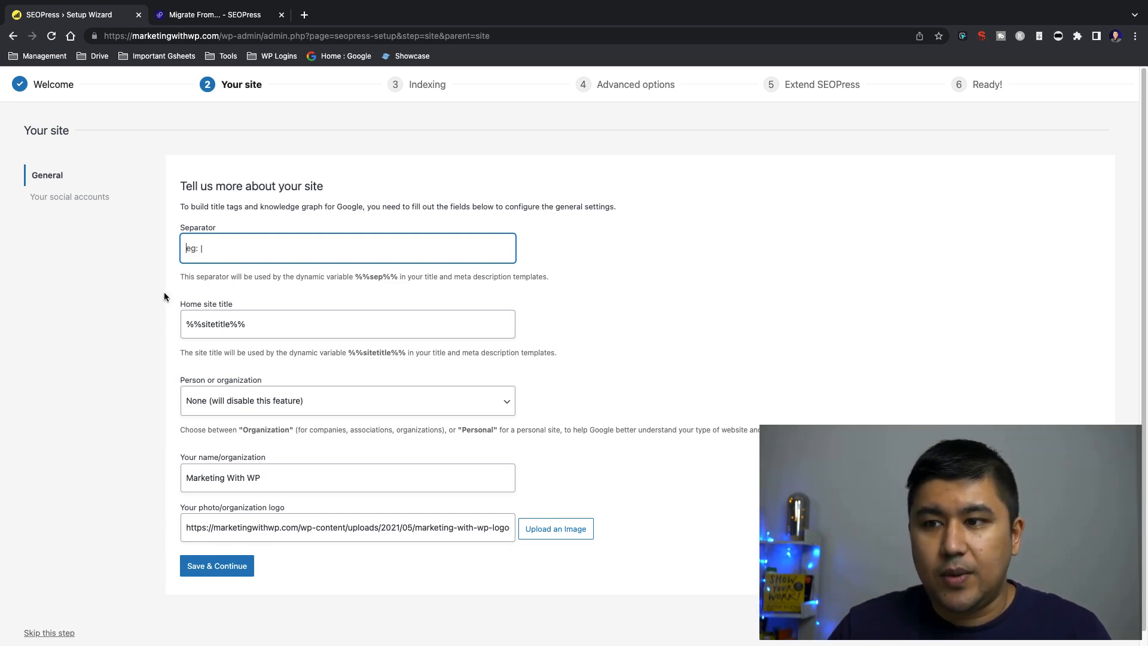
pyautogui.write('|')
pyautogui.press('BackSpace')
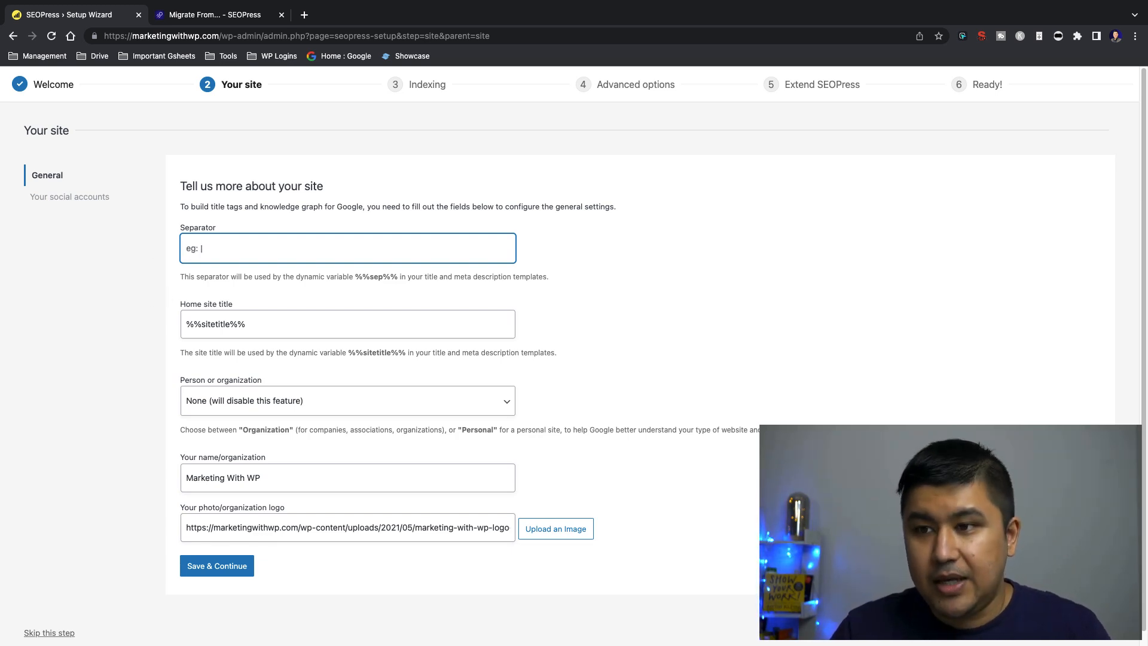
pyautogui.write('/')
pyautogui.press('BackSpace')
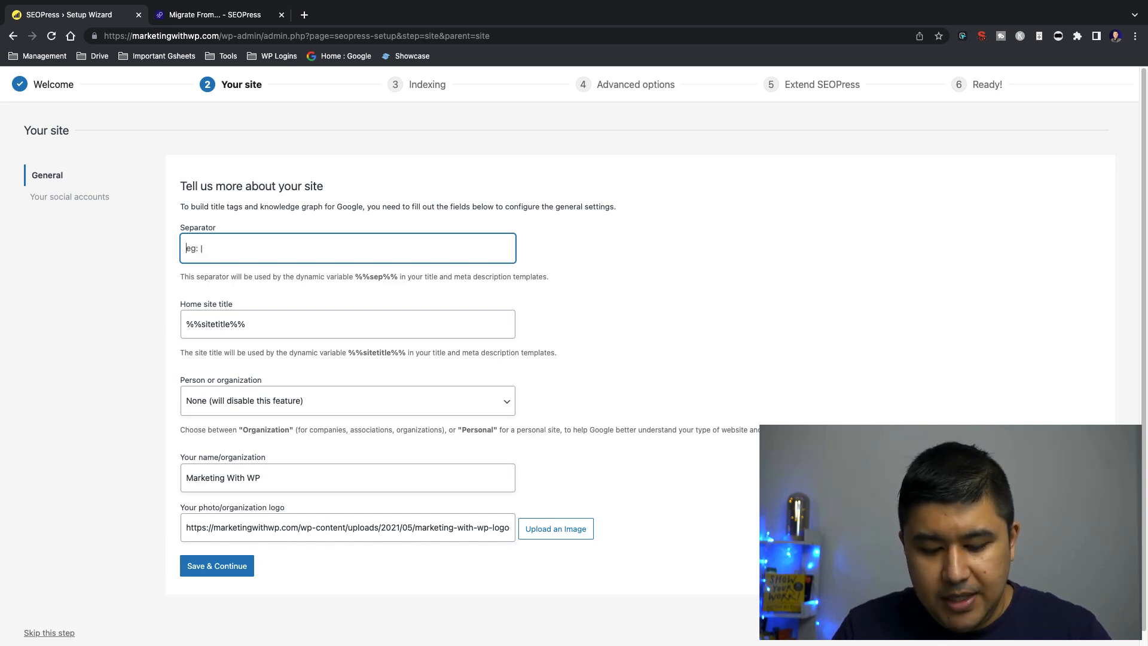
# Load marketingwithwp.com/courses/ in a new browser tab and select its full address for copying
pyautogui.press('super+t')
pyautogui.write('mark')
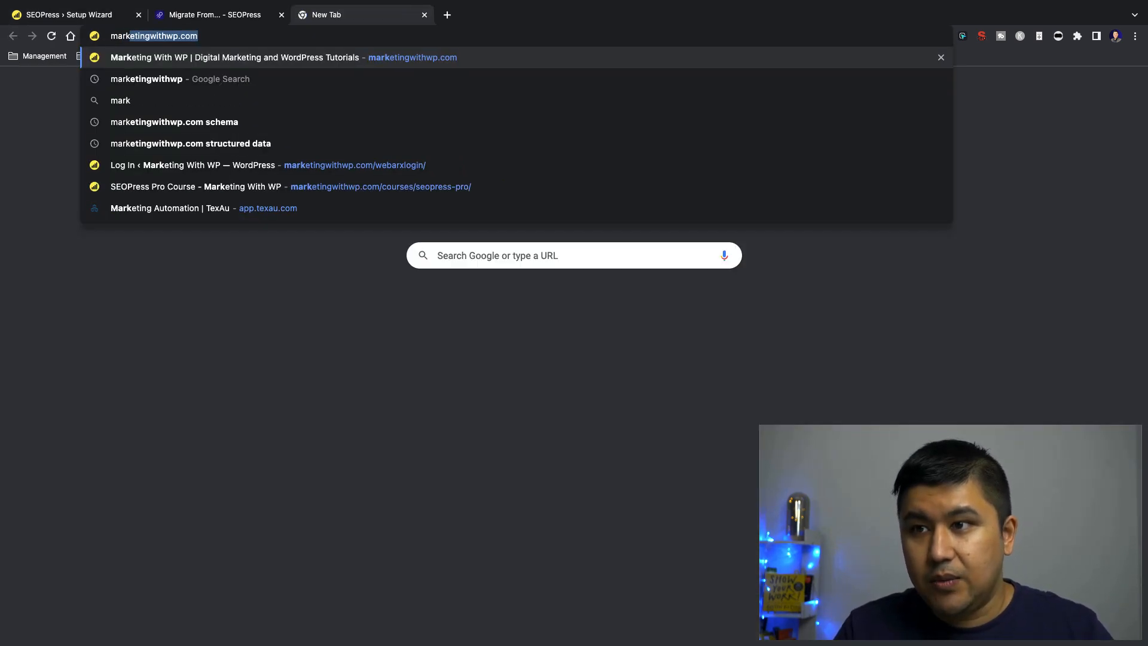
pyautogui.press('Right')
pyautogui.write('/')
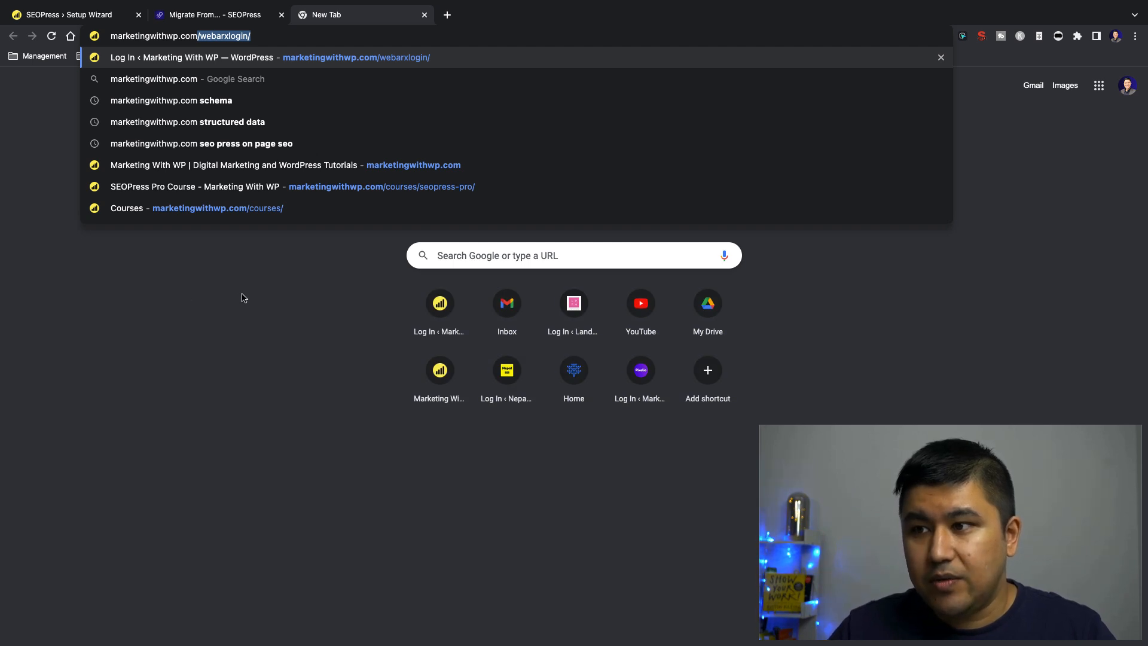
pyautogui.click(320, 208)
pyautogui.click(317, 43)
pyautogui.press('super+c')
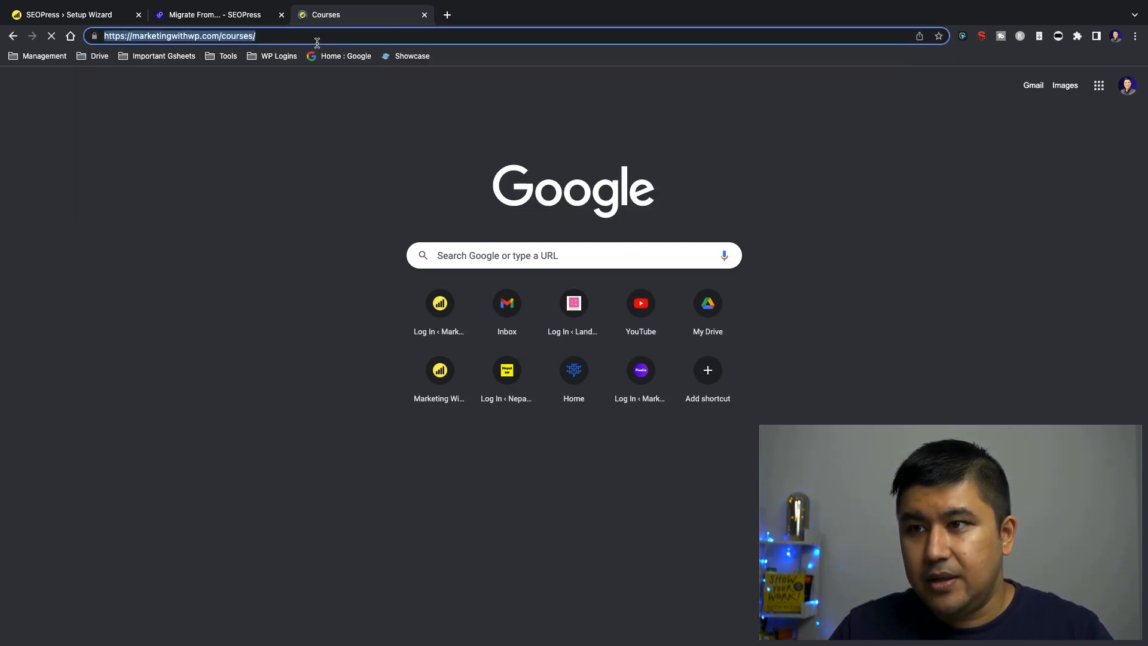
pyautogui.press('super+t')
pyautogui.write('site:')
pyautogui.press('super+v')
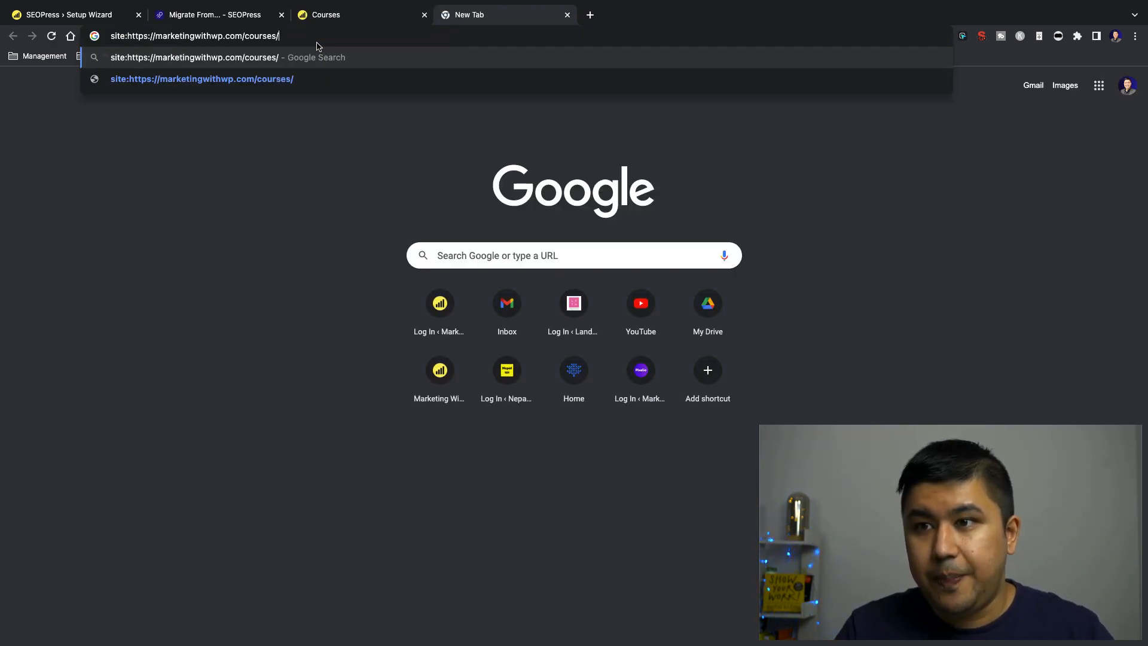
pyautogui.press('Return')
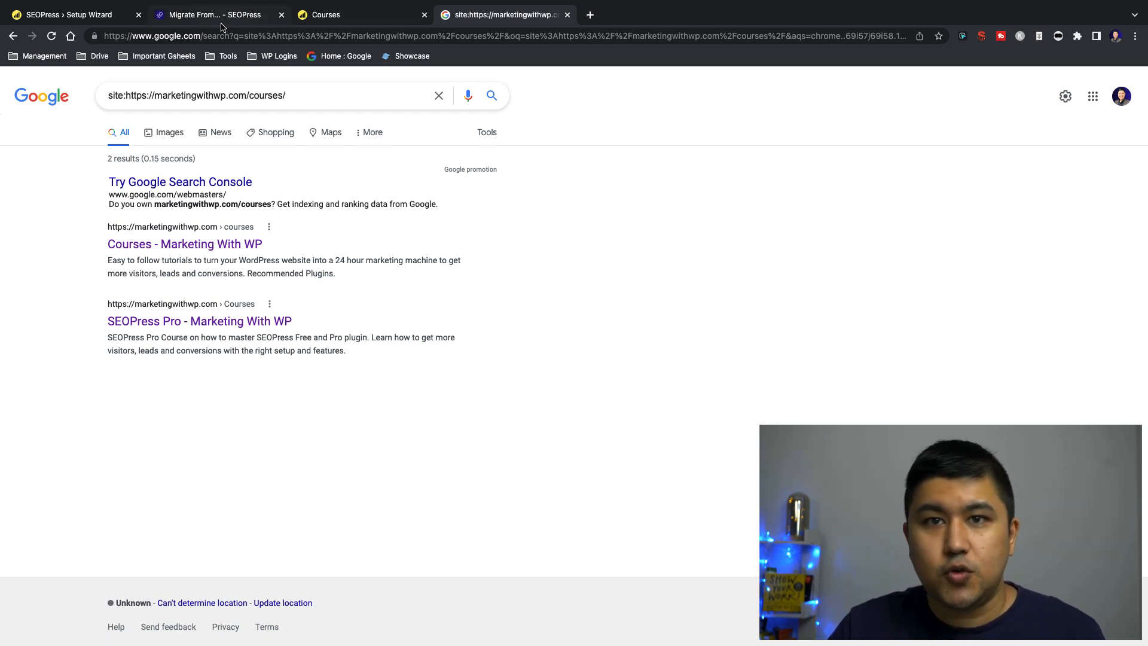
# Return to the setup wizard's Your site page and examine the Home site title field
pyautogui.click(84, 15)
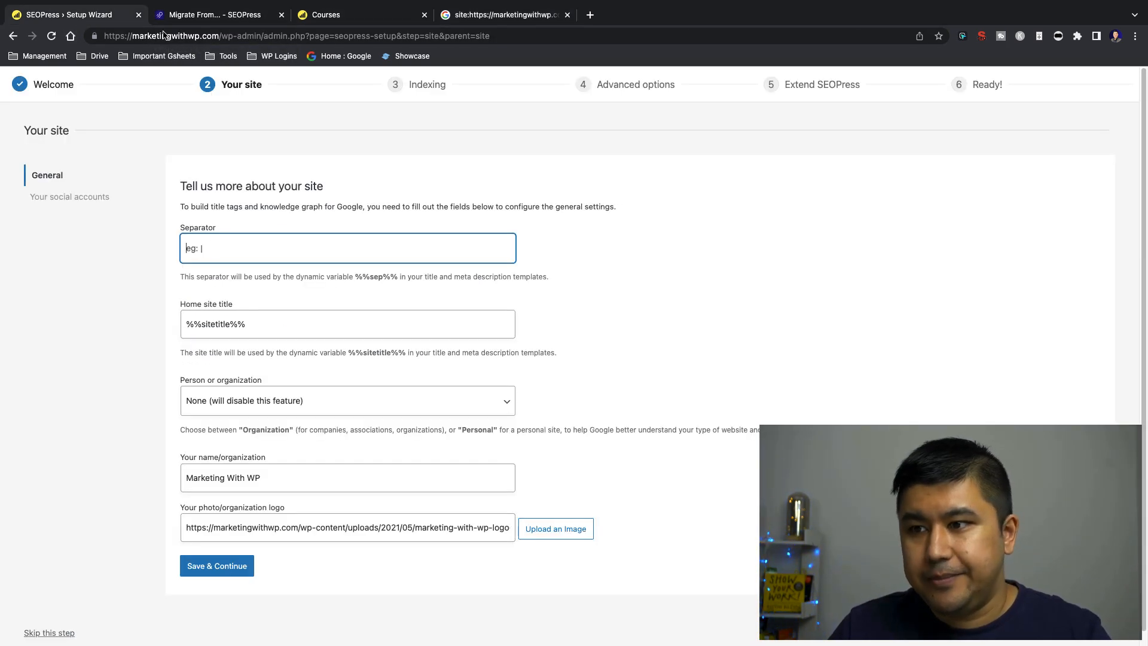
pyautogui.click(120, 282)
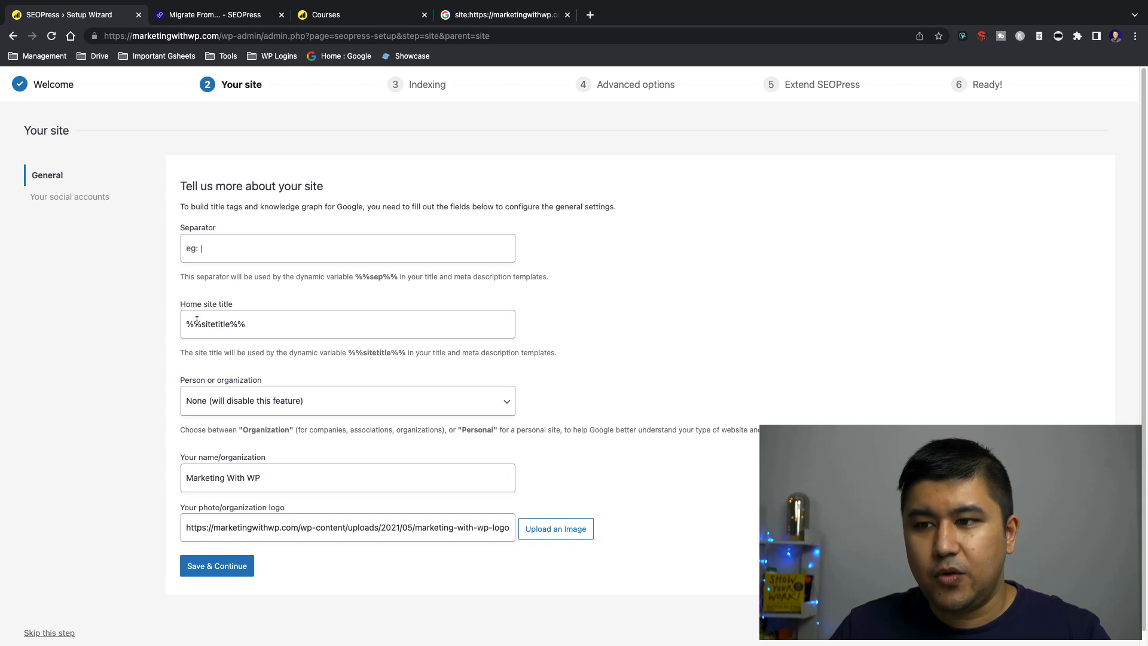
pyautogui.click(256, 329)
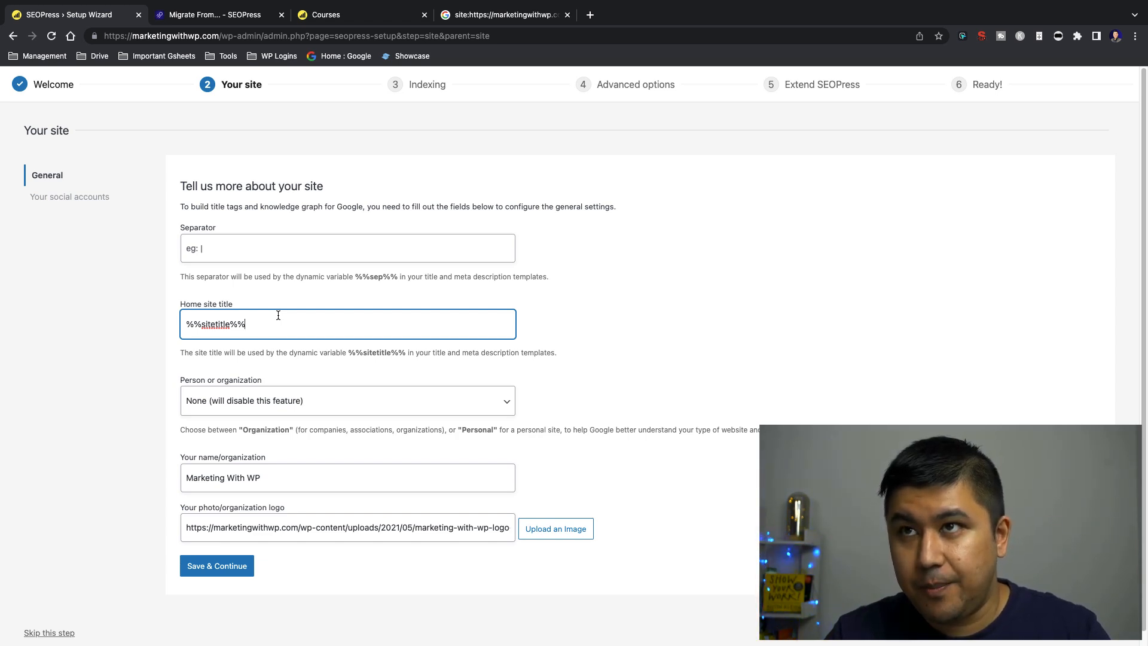
# Open the WordPress General Settings page in the tab showing the Courses page, closing the Google results tab along the way
pyautogui.click(383, 15)
pyautogui.click(45, 96)
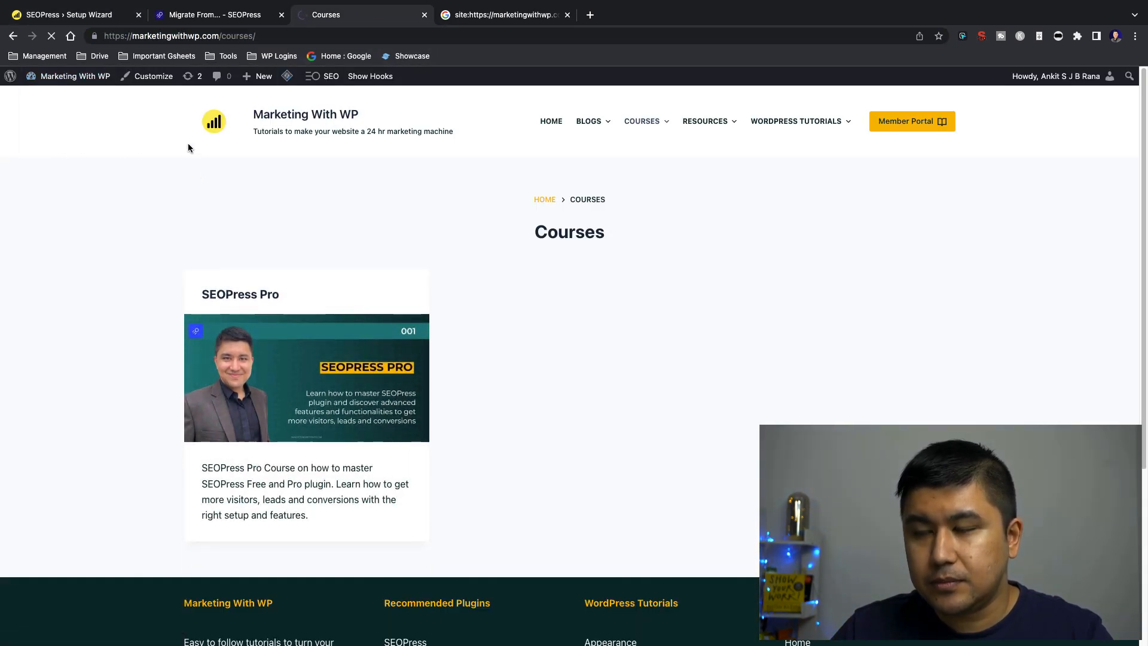
pyautogui.click(567, 15)
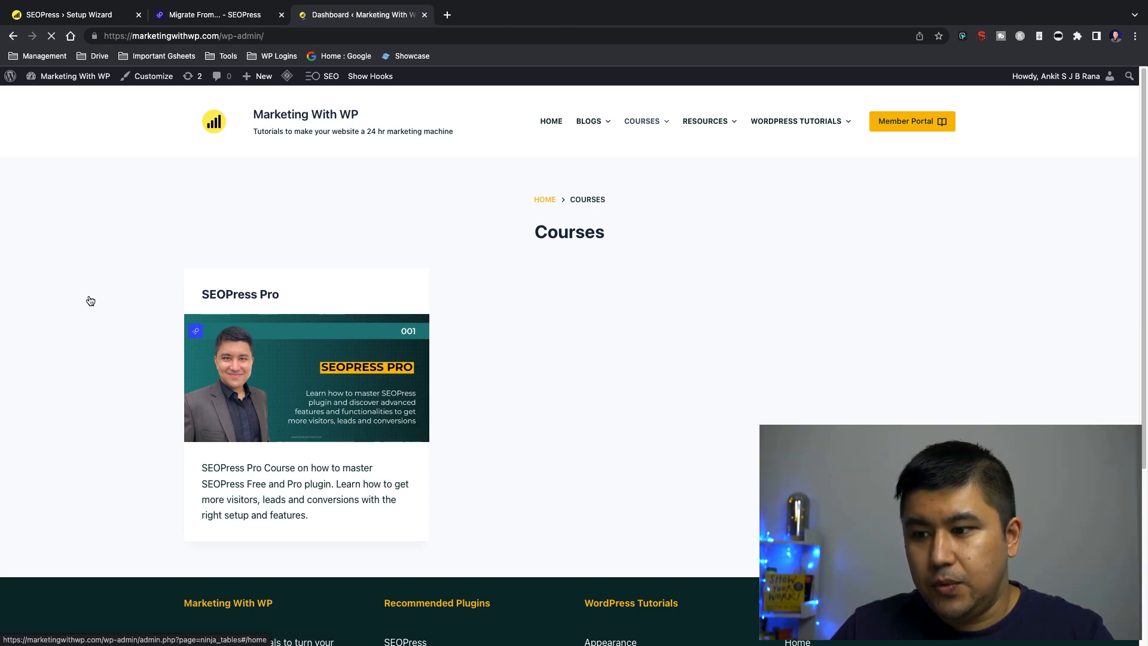
pyautogui.scroll(-2, 65, 306)
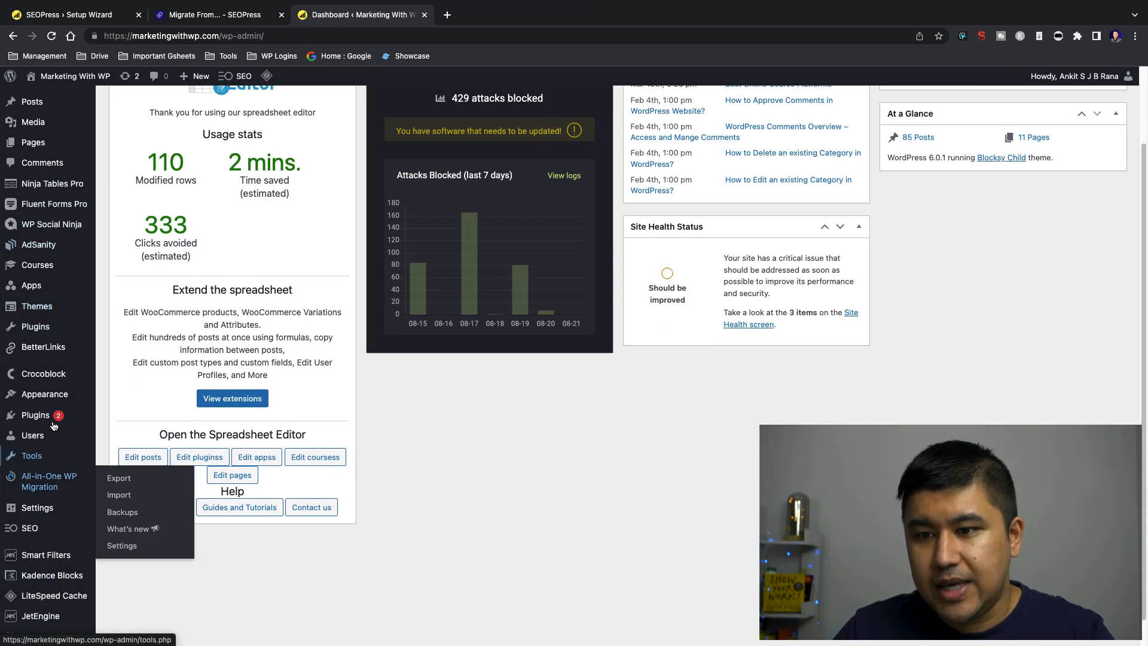
pyautogui.scroll(-1, 50, 399)
pyautogui.moveTo(37, 479)
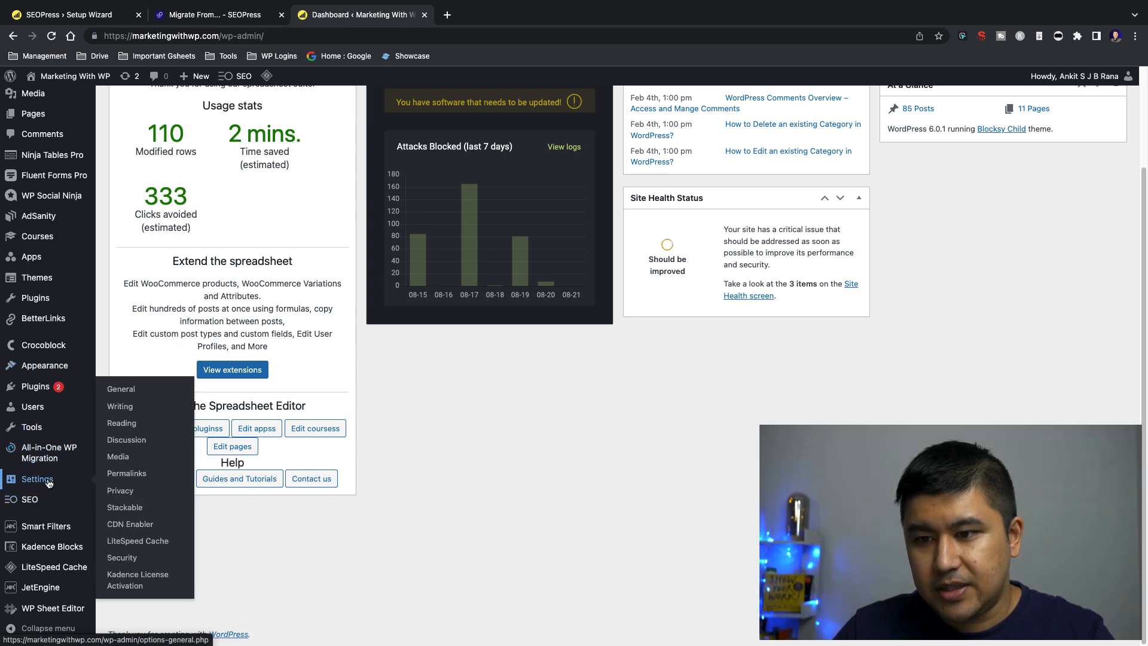
pyautogui.click(134, 395)
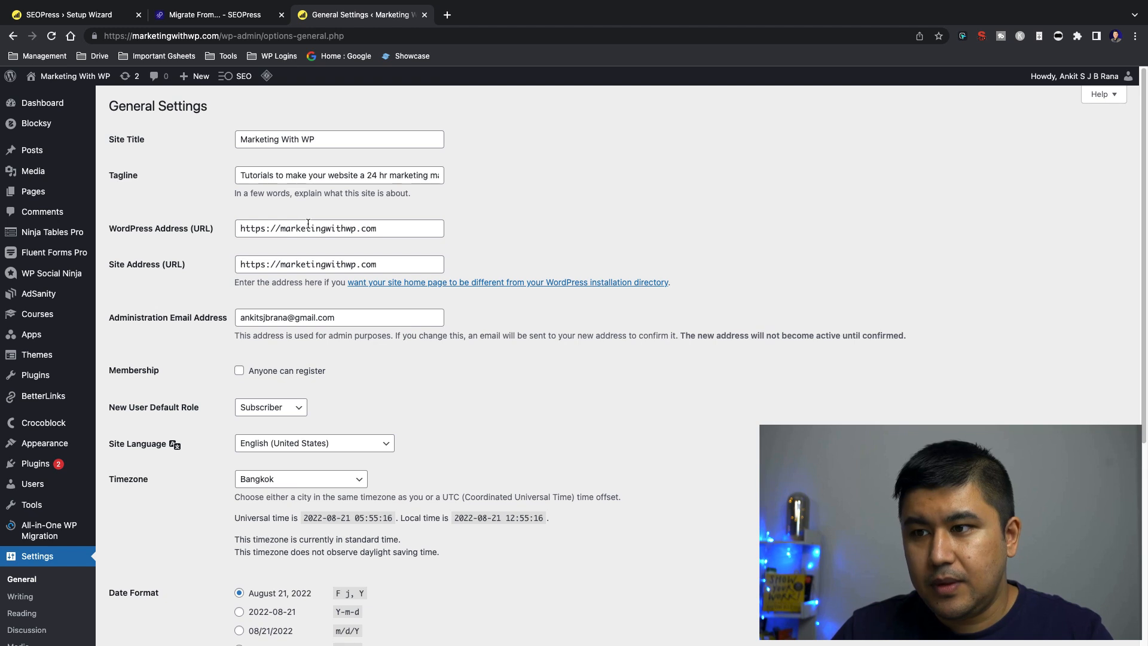
# Compare the Site Title in General Settings with the setup wizard's Home site title field
pyautogui.click(326, 137)
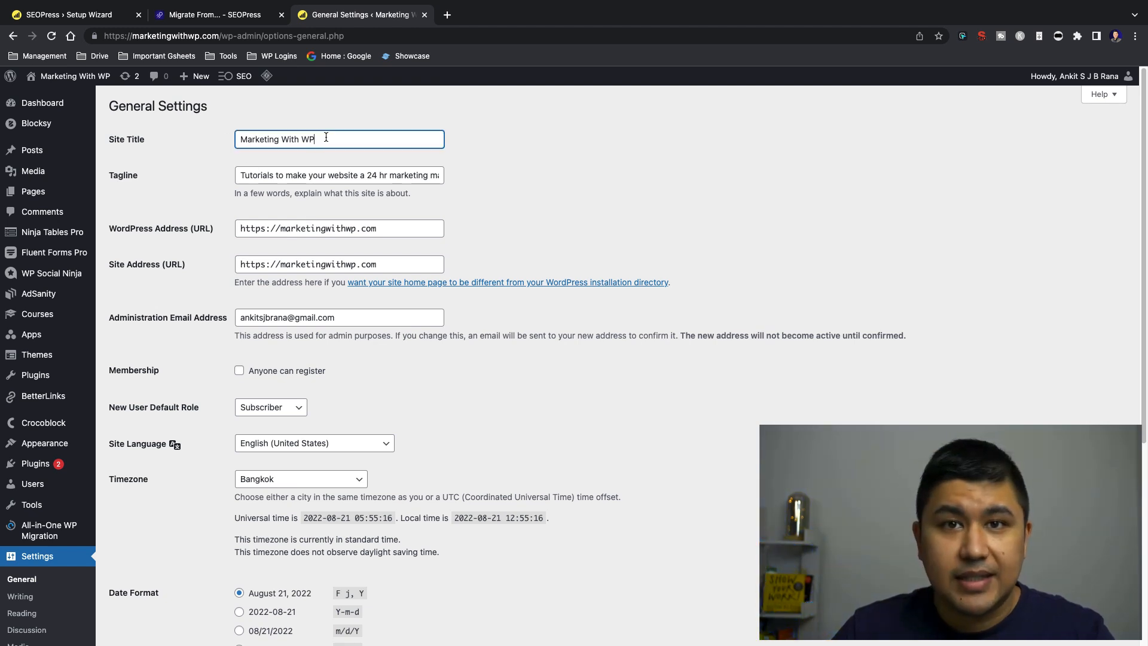
pyautogui.click(90, 14)
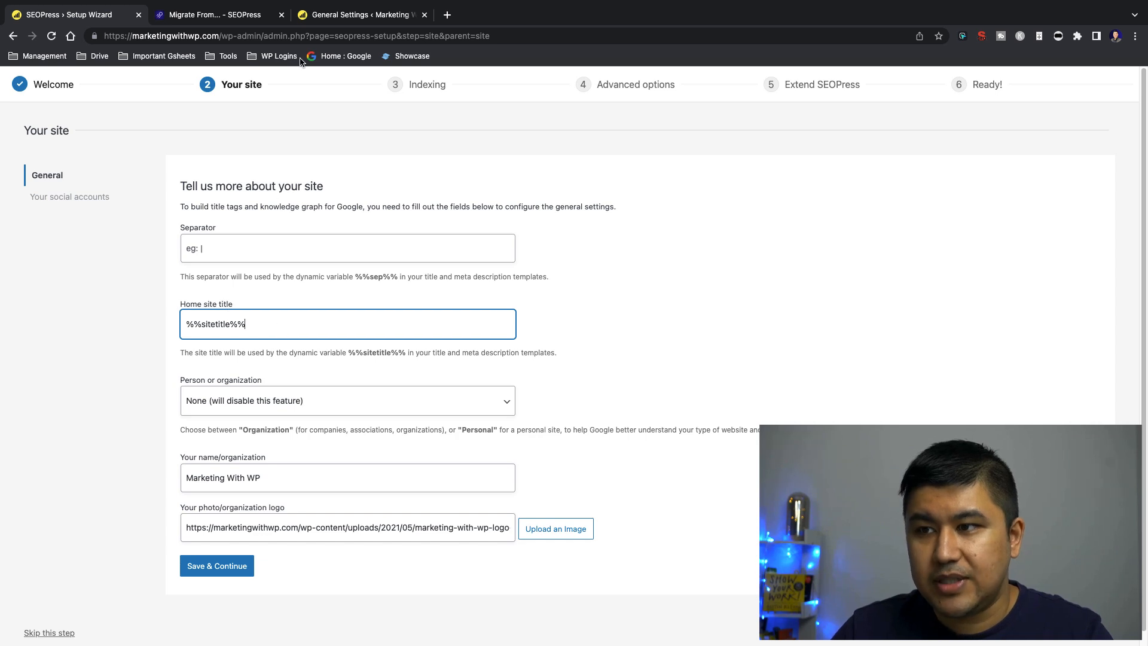
pyautogui.click(343, 17)
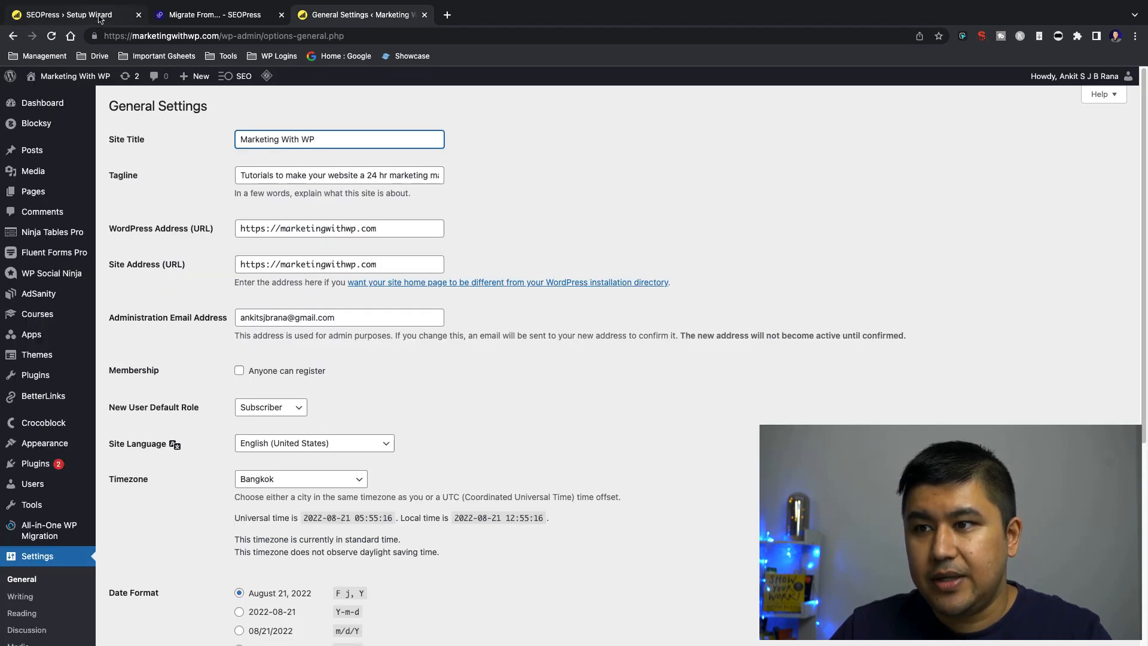
pyautogui.click(448, 15)
pyautogui.moveTo(451, 2)
pyautogui.click(170, 7)
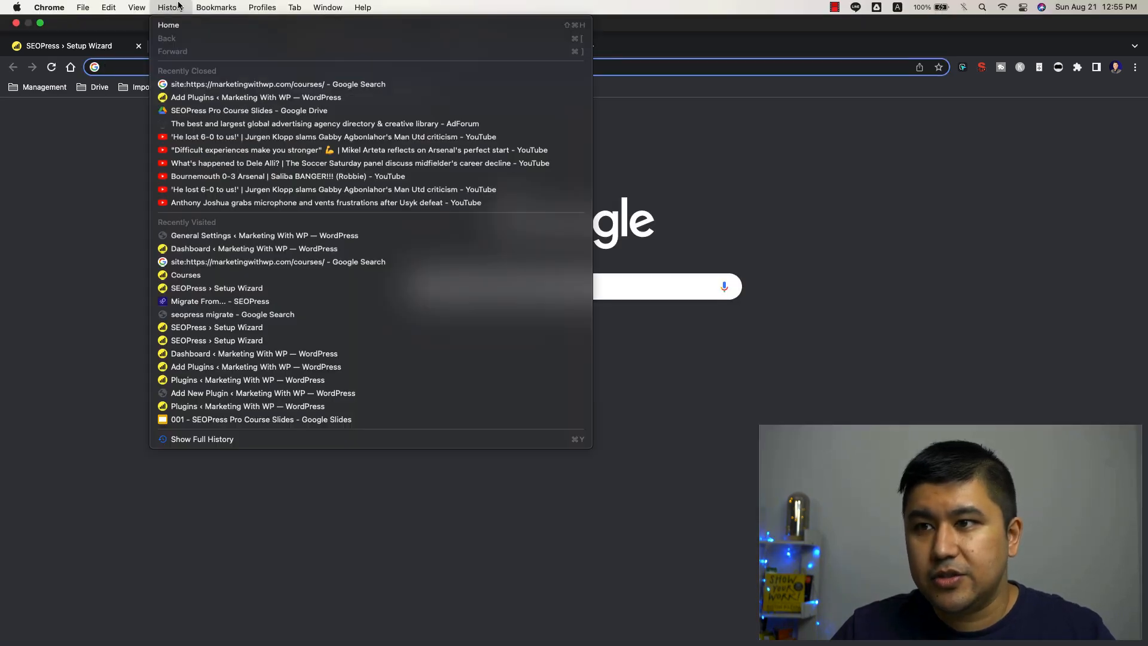
pyautogui.click(194, 85)
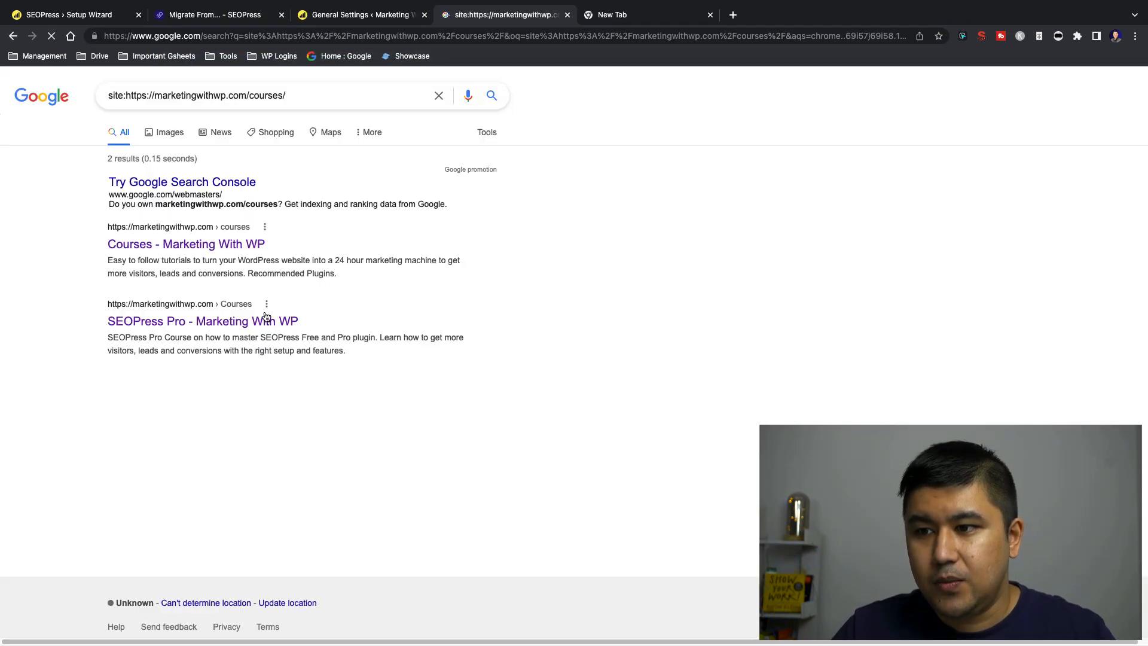
pyautogui.moveTo(374, 3)
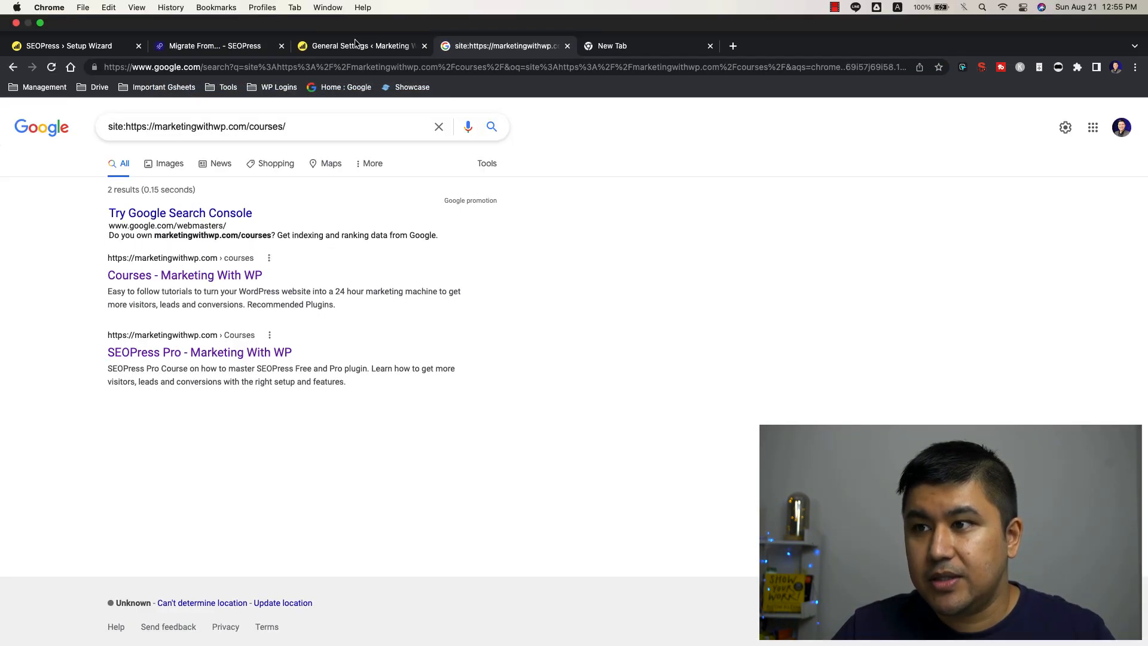
# Check the Site Title in General Settings again and return to the setup wizard's Your site page
pyautogui.click(353, 50)
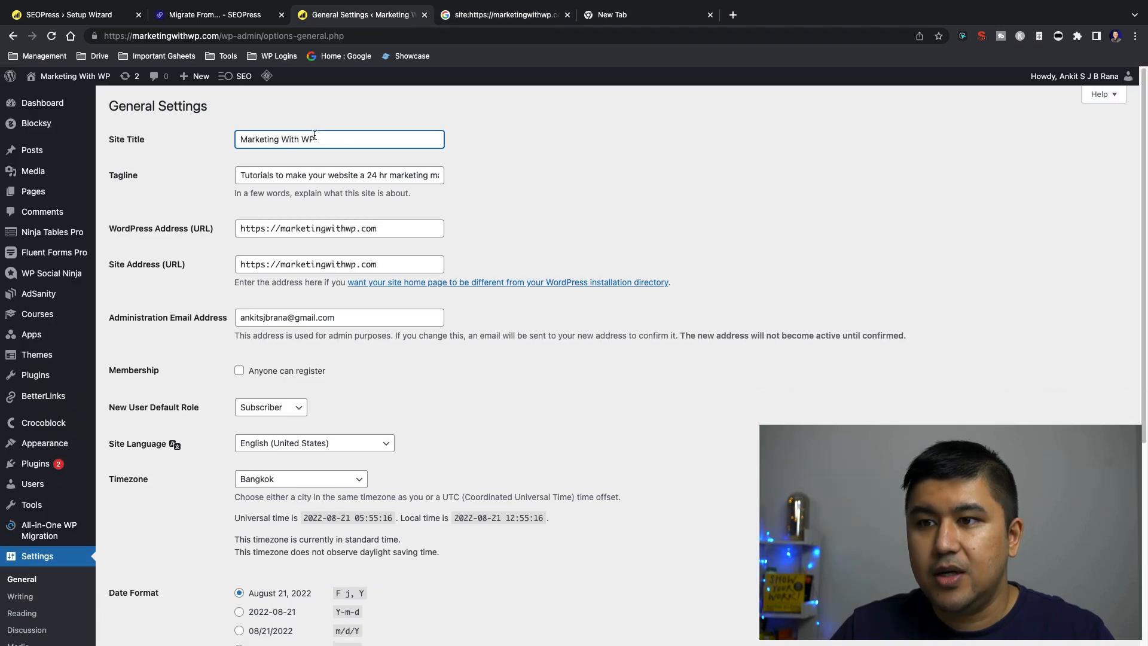
pyautogui.click(104, 13)
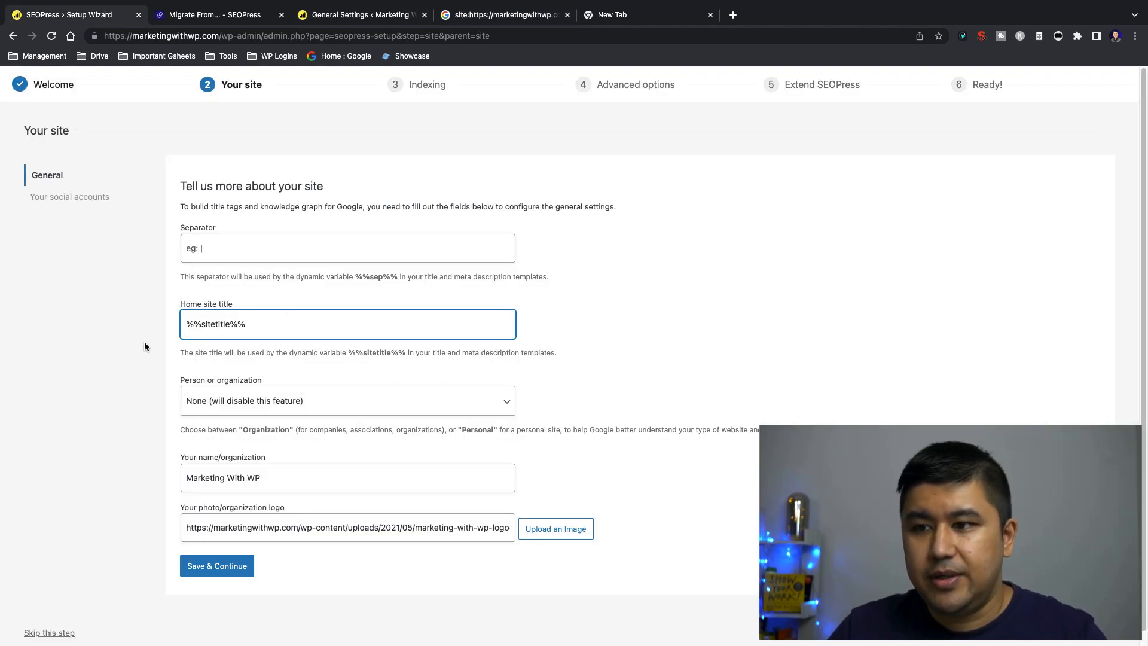
pyautogui.click(159, 337)
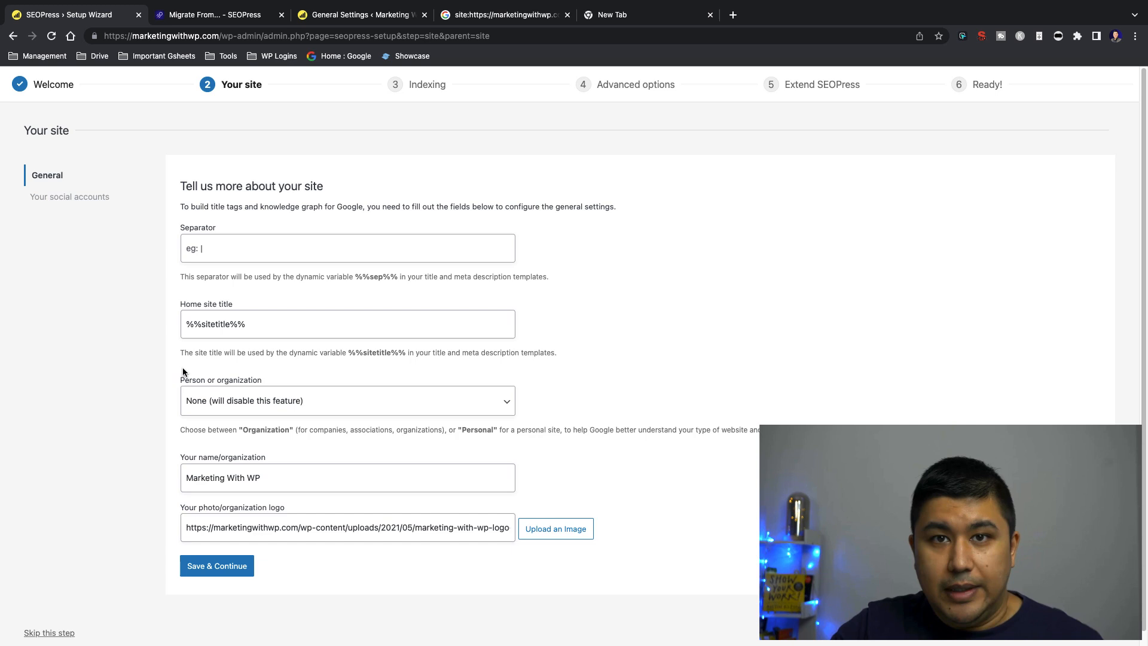
# Try Organization as the Person or organization setting, restore None (will disable this feature), and review the choices once more
pyautogui.click(219, 399)
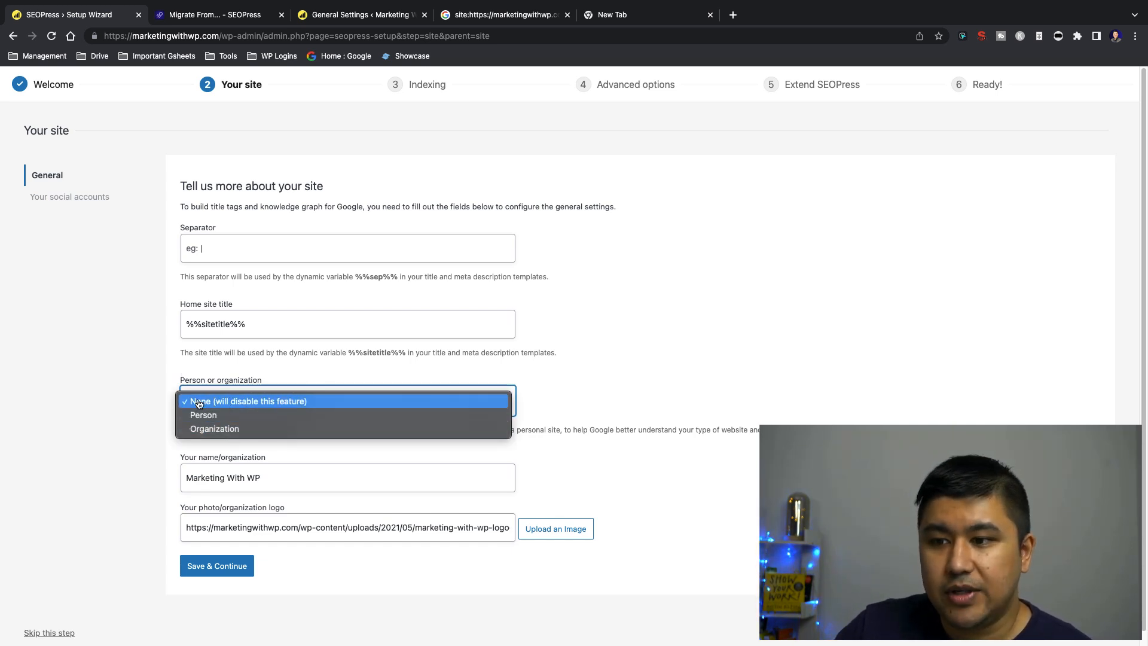
pyautogui.click(140, 391)
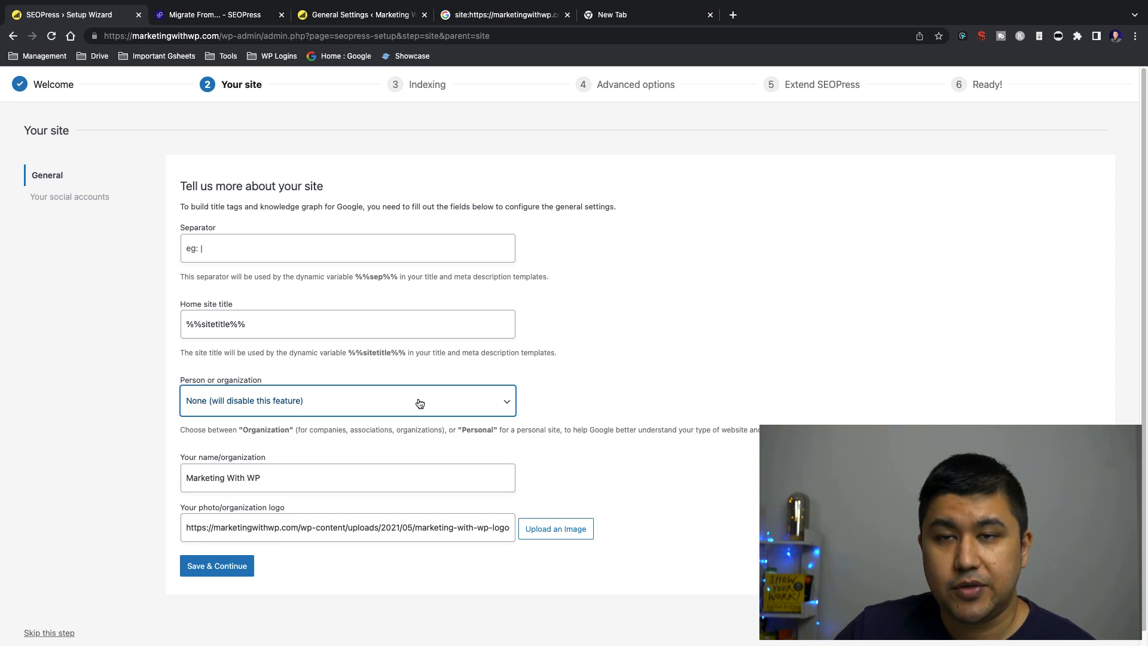
pyautogui.click(229, 404)
pyautogui.click(217, 429)
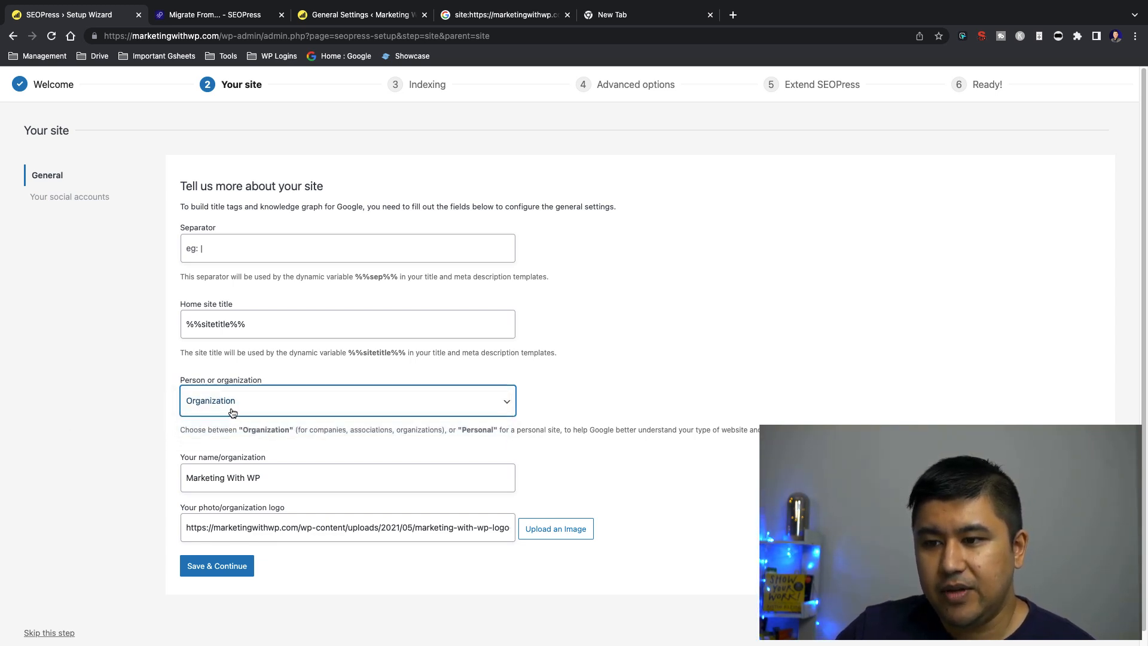
pyautogui.click(251, 407)
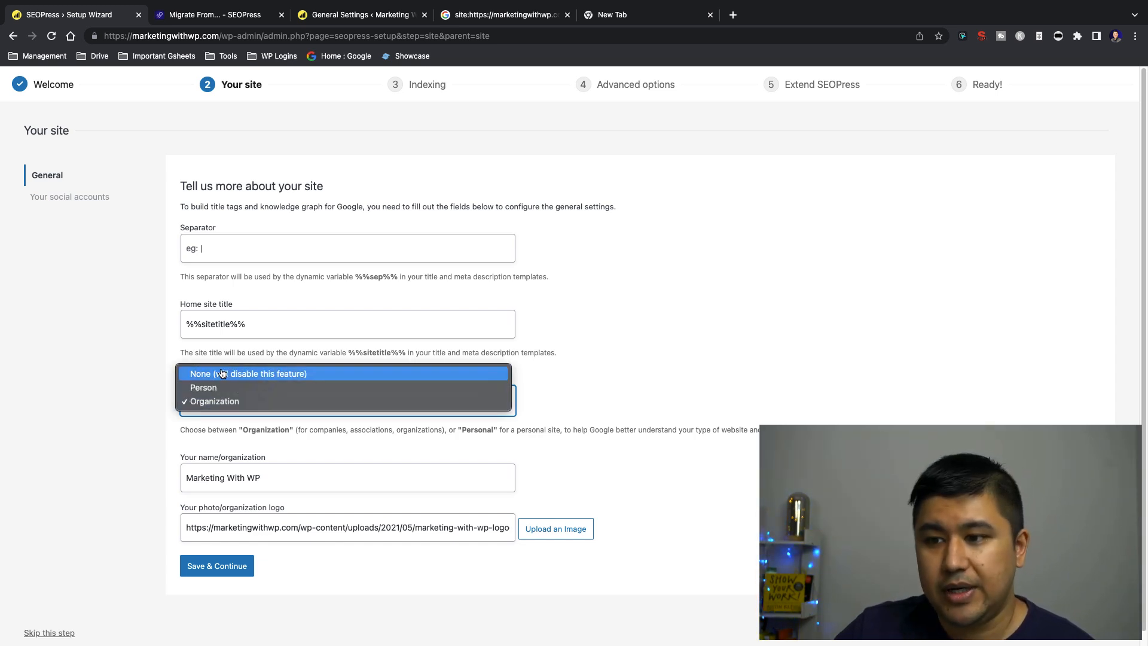
pyautogui.click(249, 374)
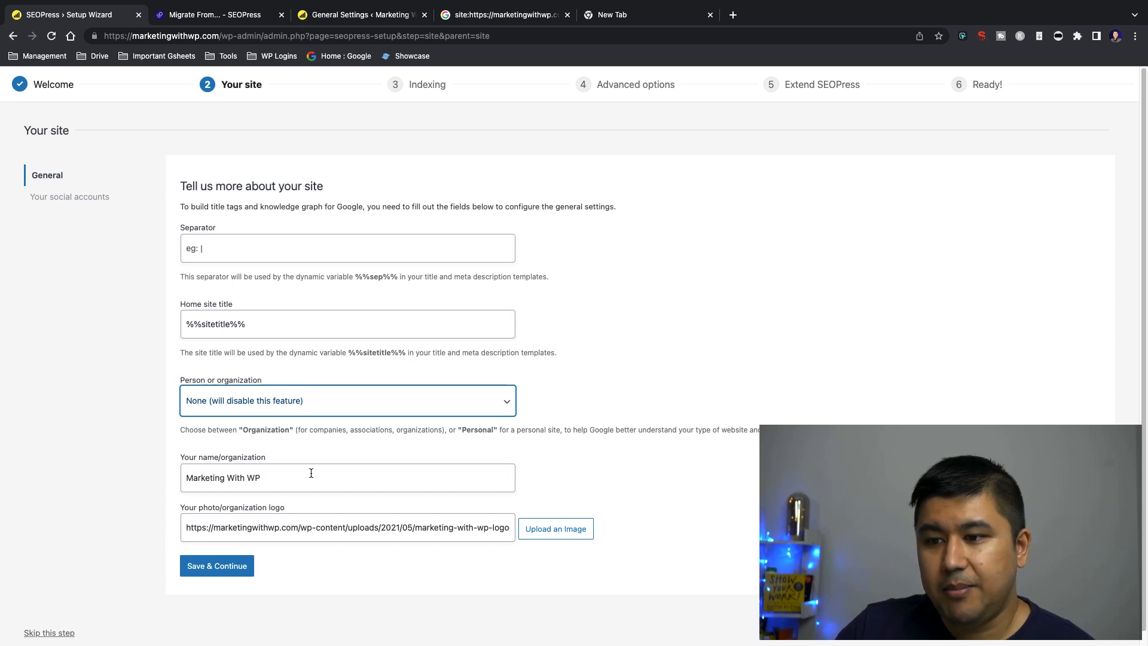
pyautogui.click(283, 470)
pyautogui.click(229, 401)
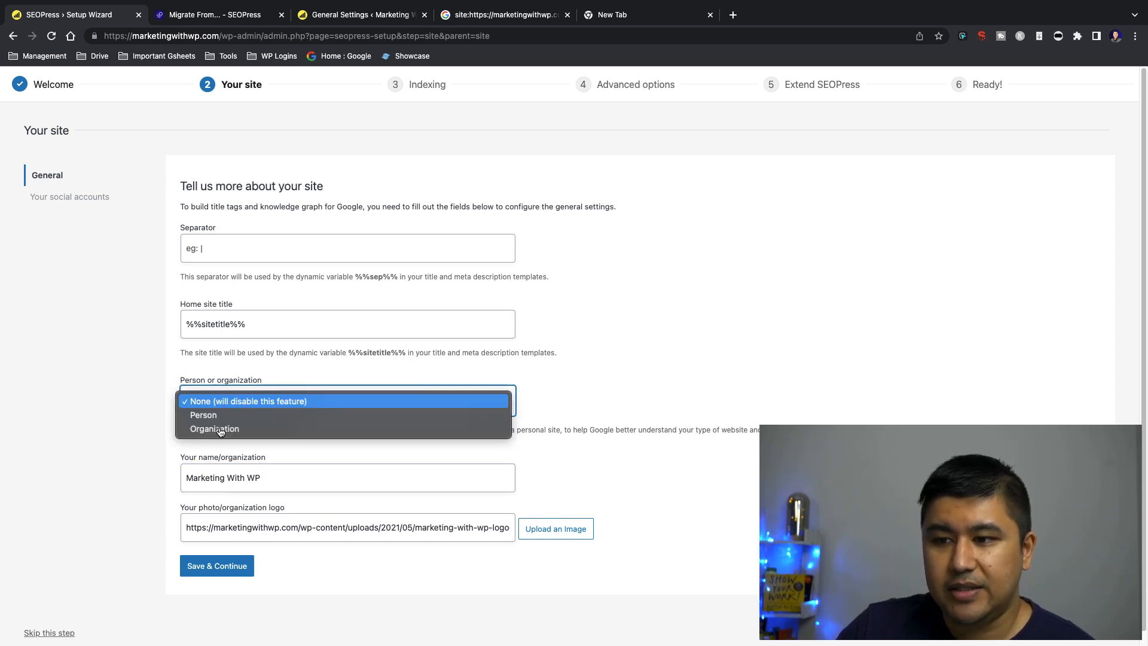
pyautogui.click(90, 433)
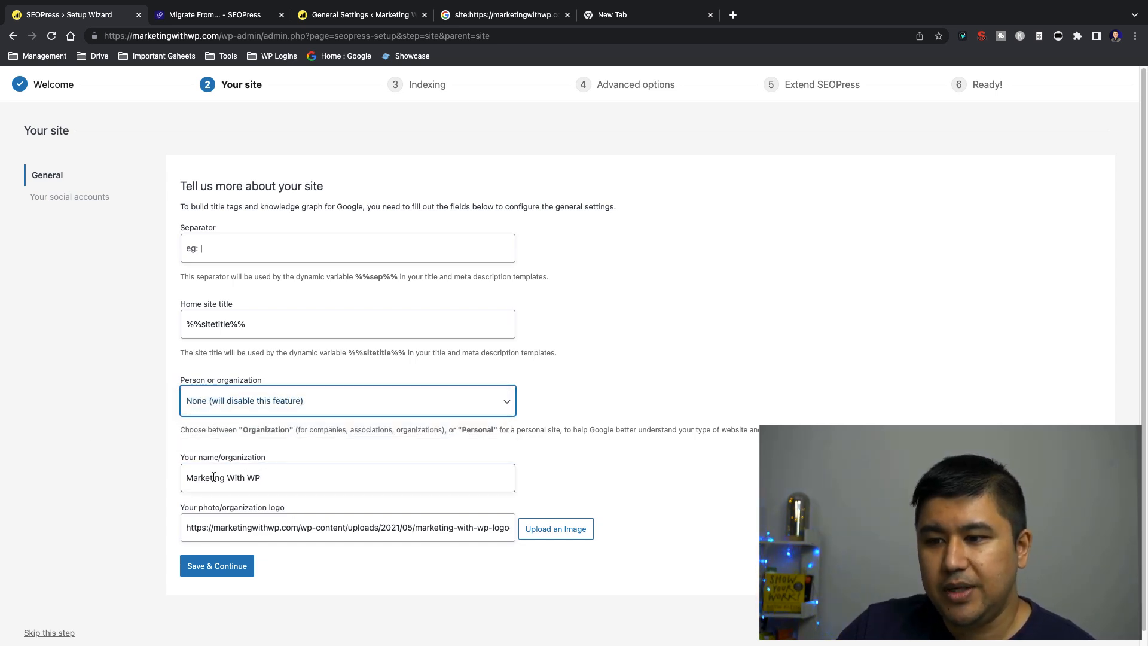
# Review the name/organization and logo fields, and view the media library offered for the logo image
pyautogui.click(309, 482)
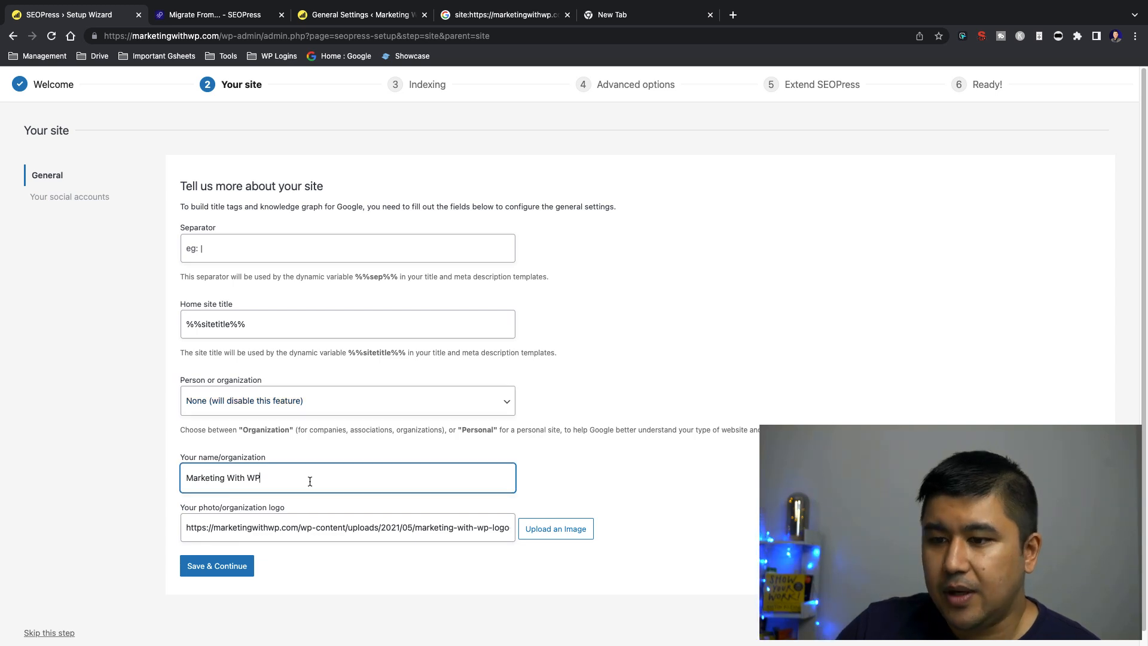
pyautogui.click(109, 481)
pyautogui.doubleClick(232, 530)
pyautogui.click(112, 514)
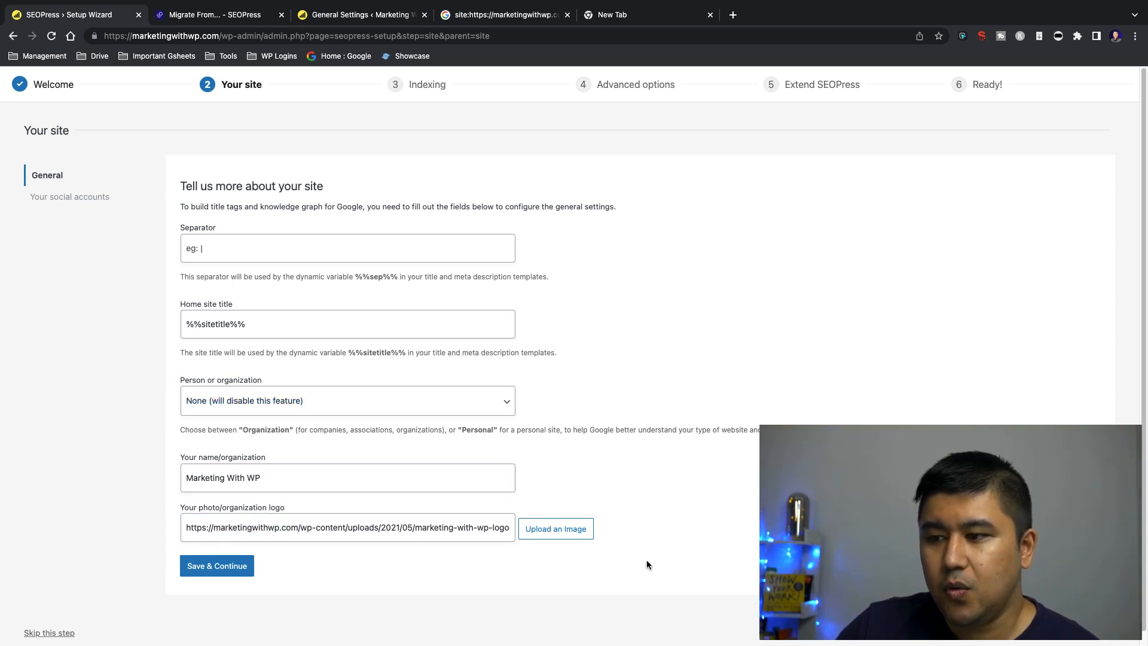
pyautogui.click(565, 534)
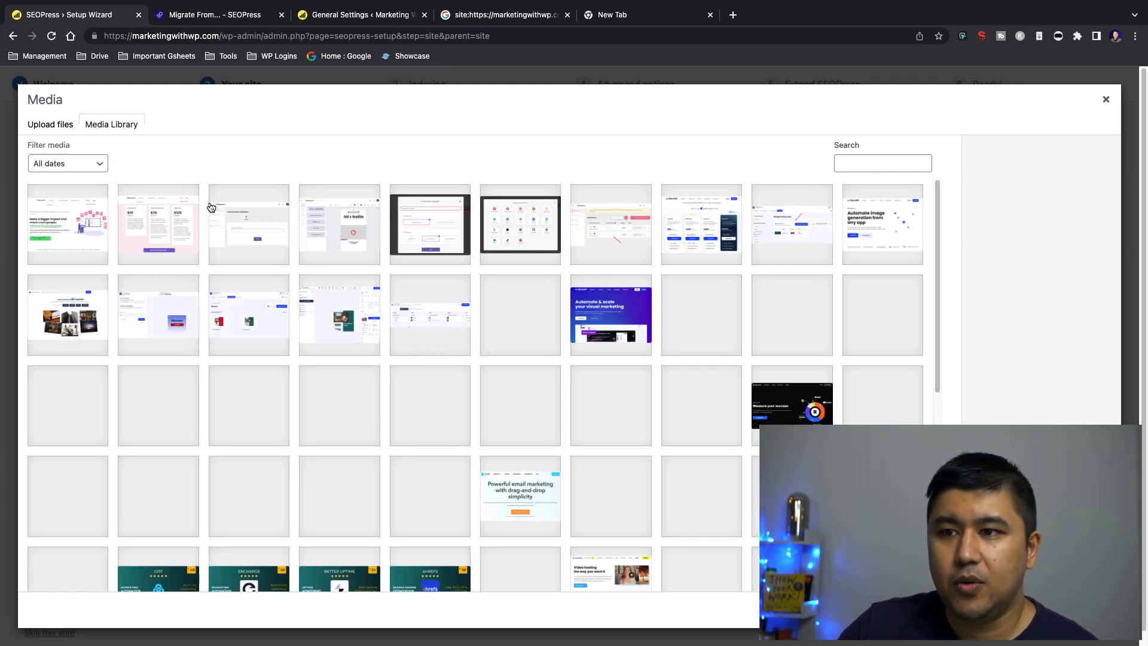
pyautogui.click(1105, 99)
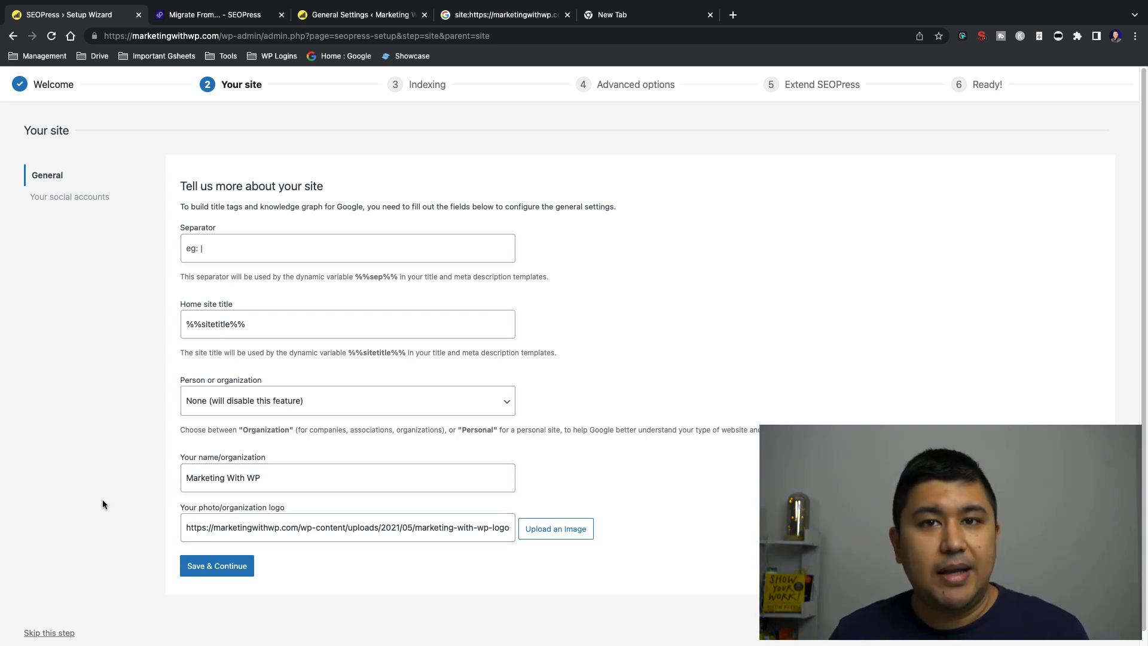
# Examine the Your name/organization entry alongside the Home site title field
pyautogui.doubleClick(300, 477)
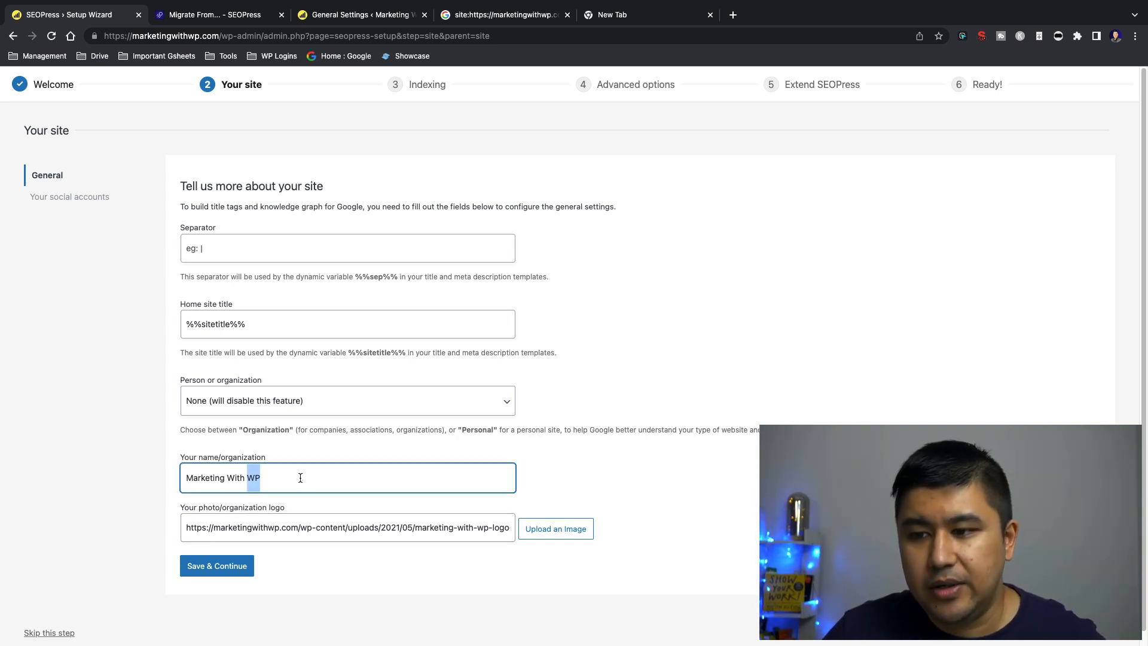
pyautogui.tripleClick(300, 478)
pyautogui.click(266, 328)
pyautogui.click(134, 495)
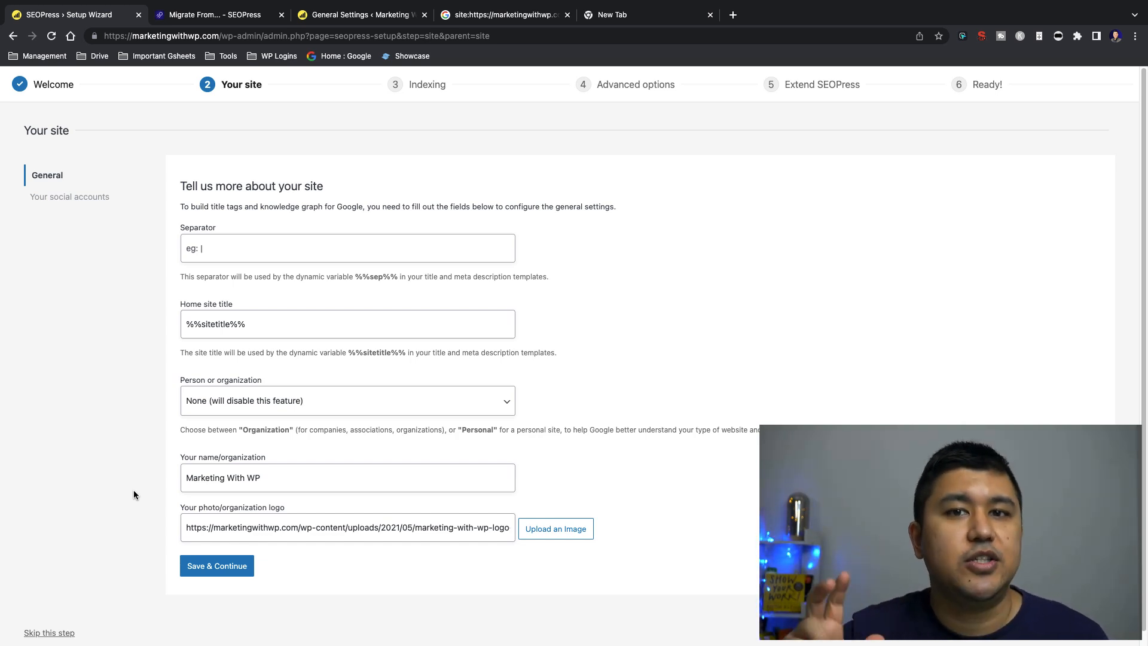
pyautogui.tripleClick(268, 476)
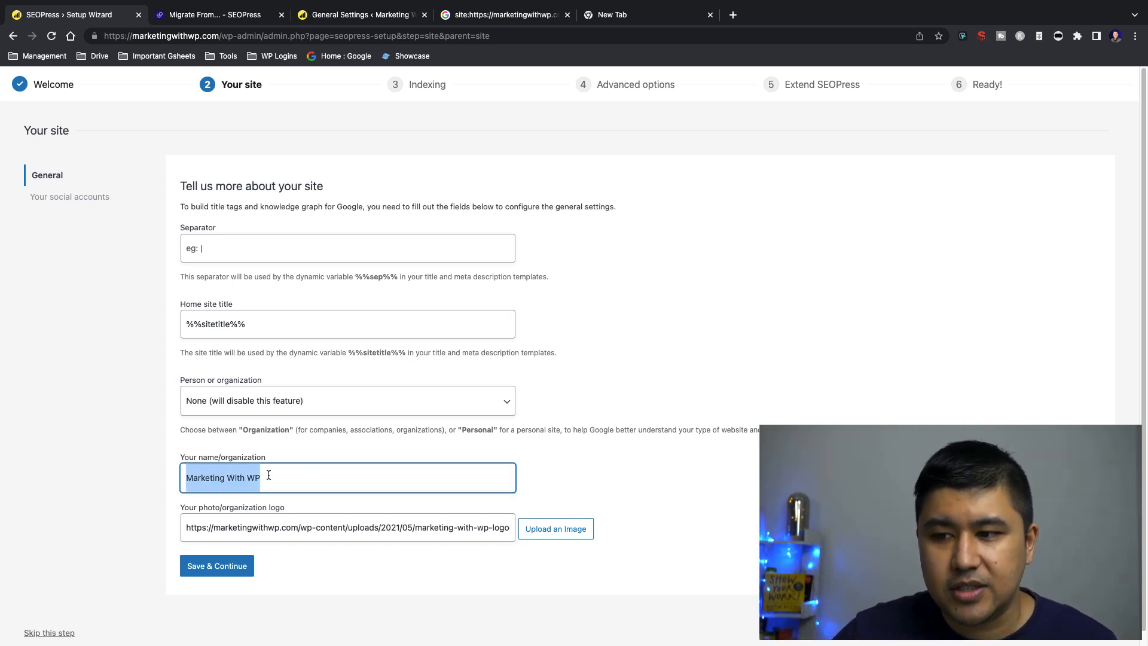
pyautogui.click(101, 472)
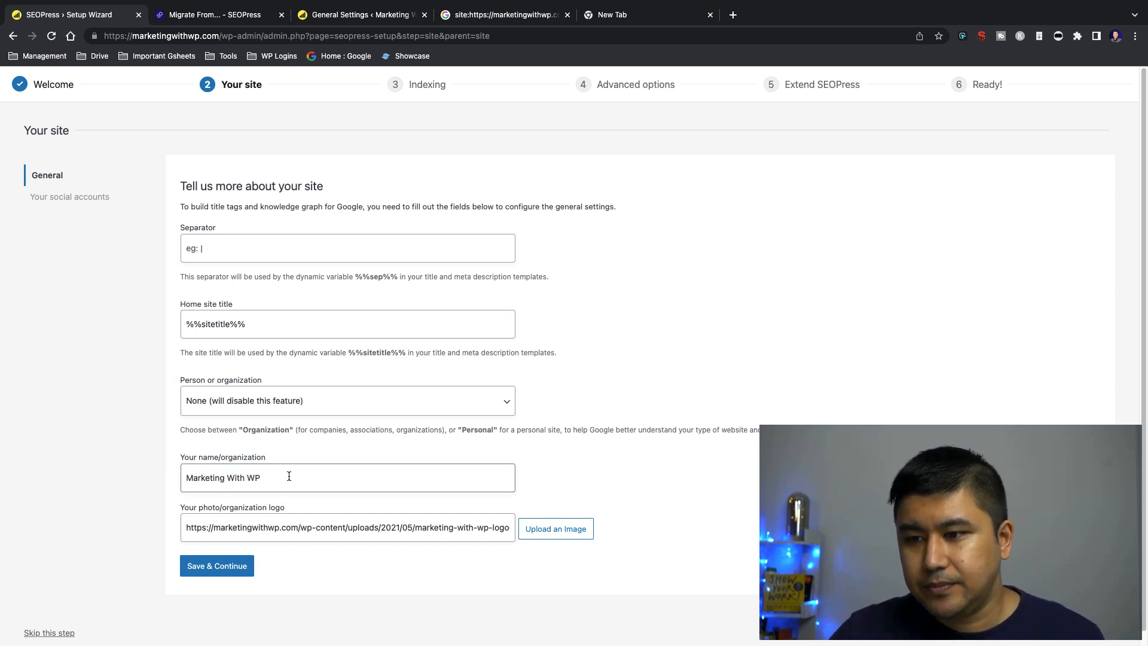
# Check the Site Title in General Settings against the setup wizard's Your name/organization entry
pyautogui.click(349, 25)
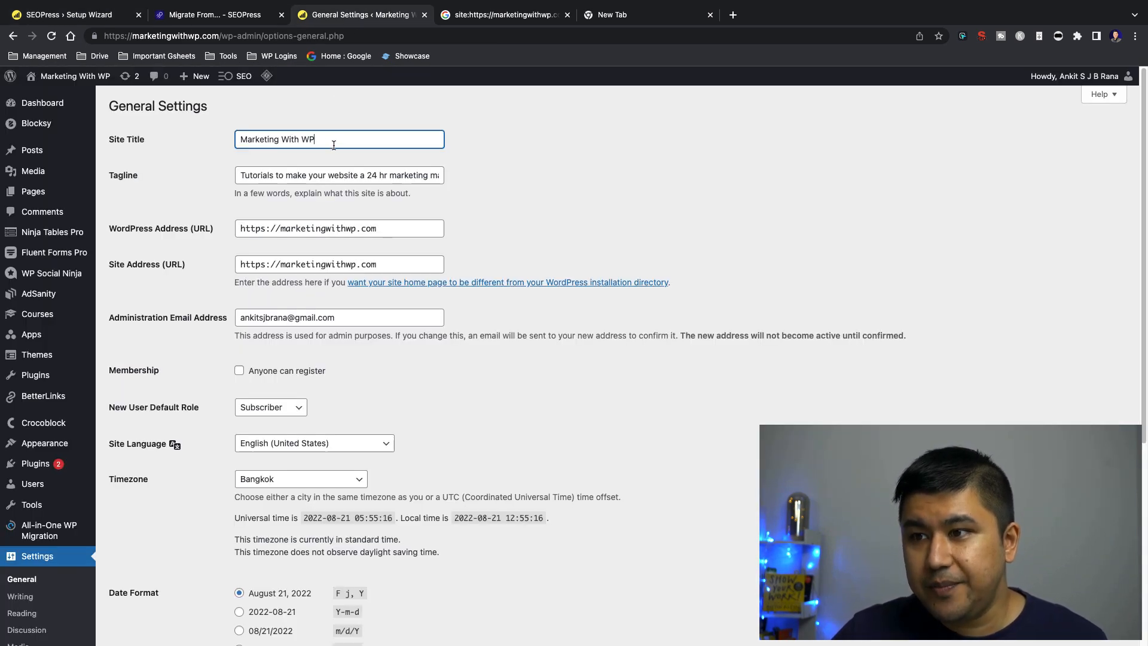
pyautogui.moveTo(238, 140)
pyautogui.mouseDown()
pyautogui.moveTo(328, 140)
pyautogui.moveTo(248, 138)
pyautogui.mouseUp()
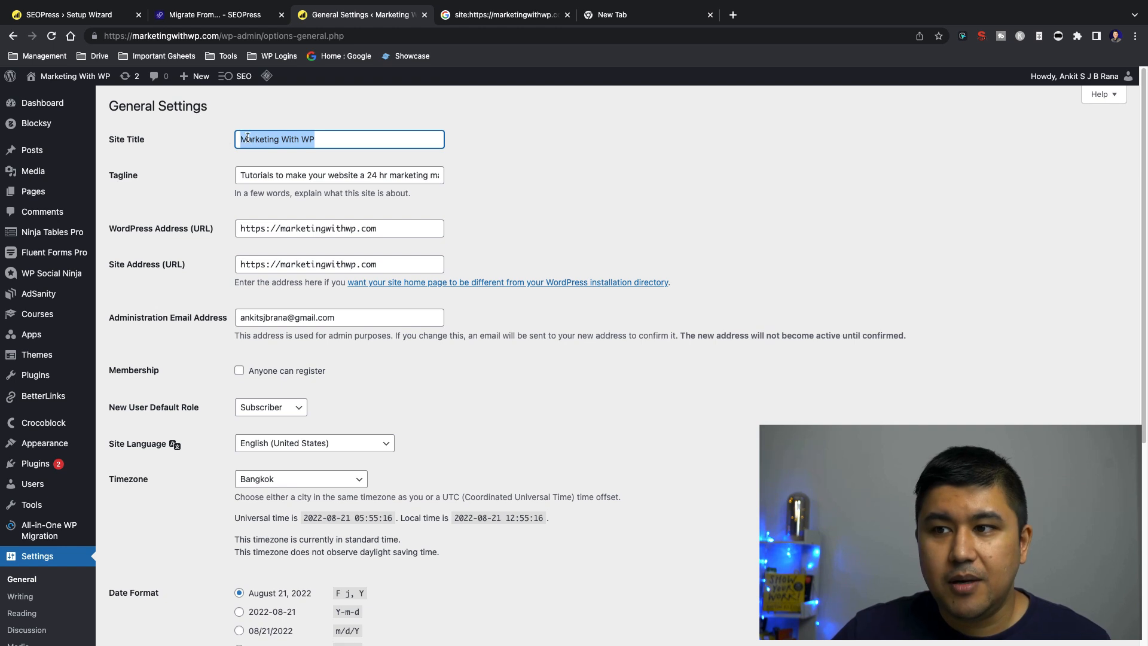
pyautogui.click(341, 145)
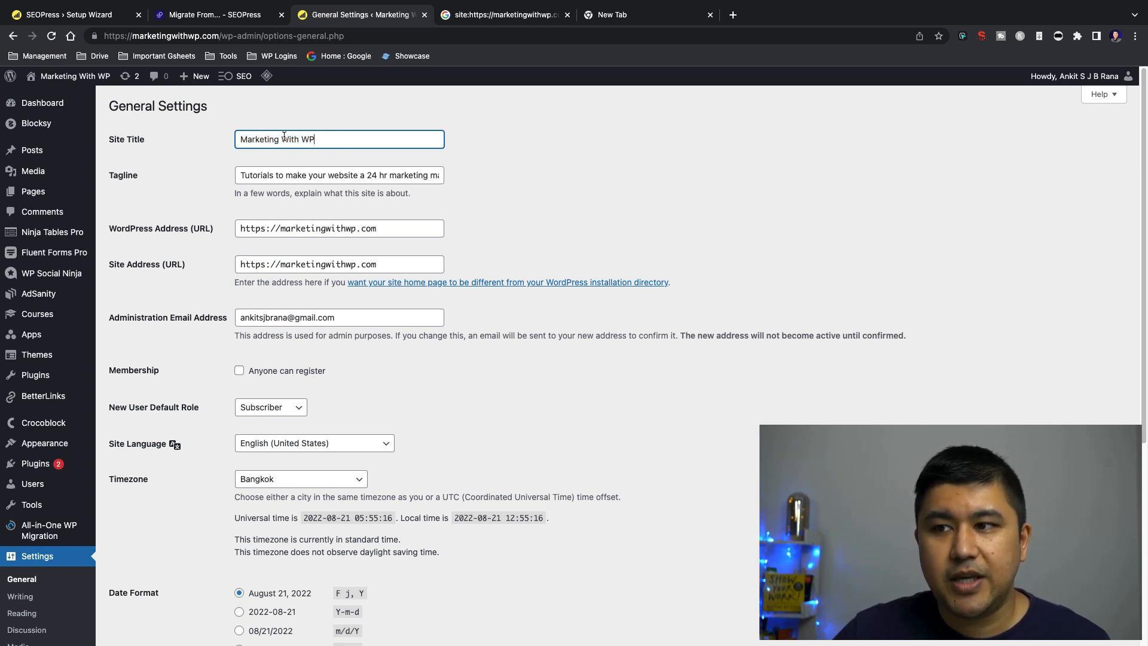
pyautogui.tripleClick(325, 141)
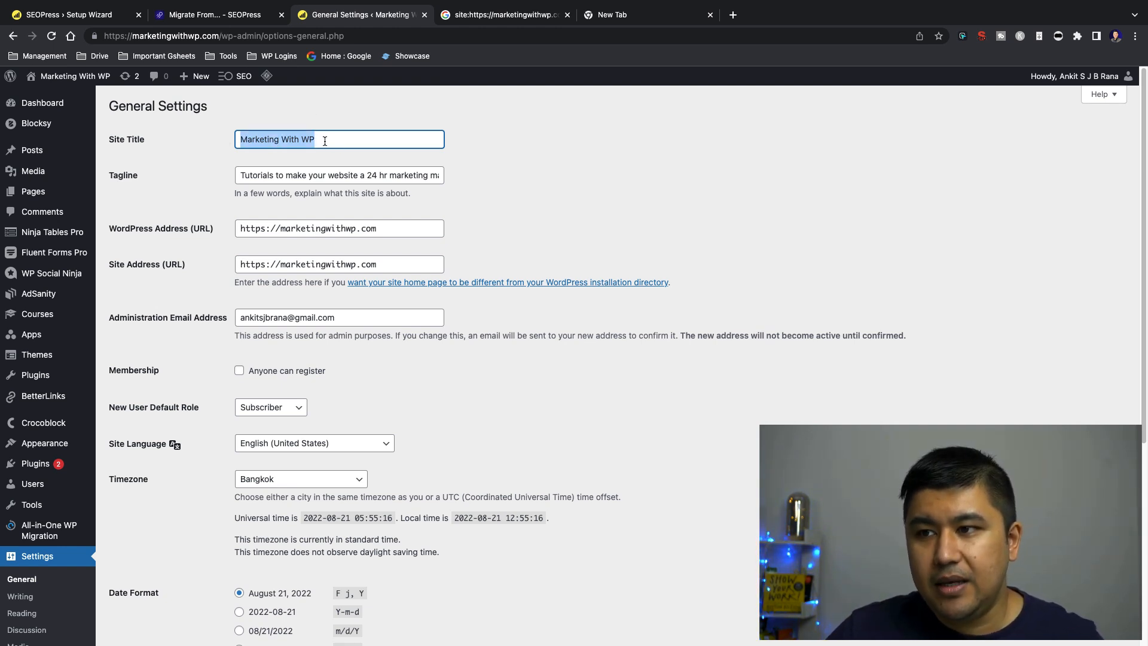
pyautogui.hotkey('ctrl', '1')
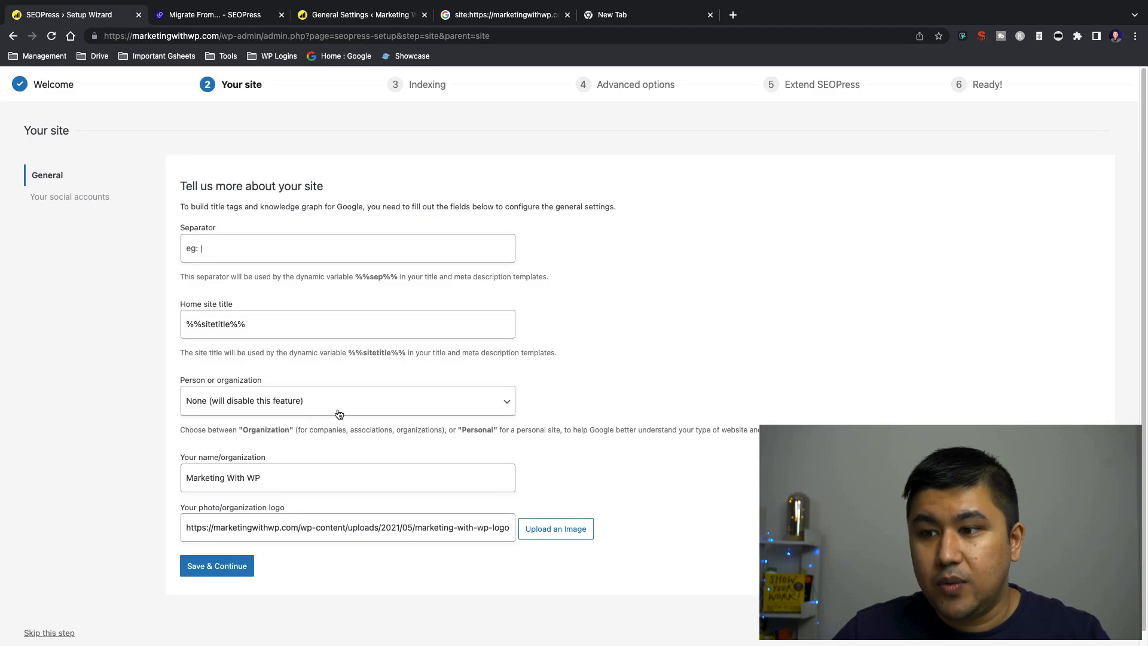
pyautogui.tripleClick(298, 474)
pyautogui.click(126, 469)
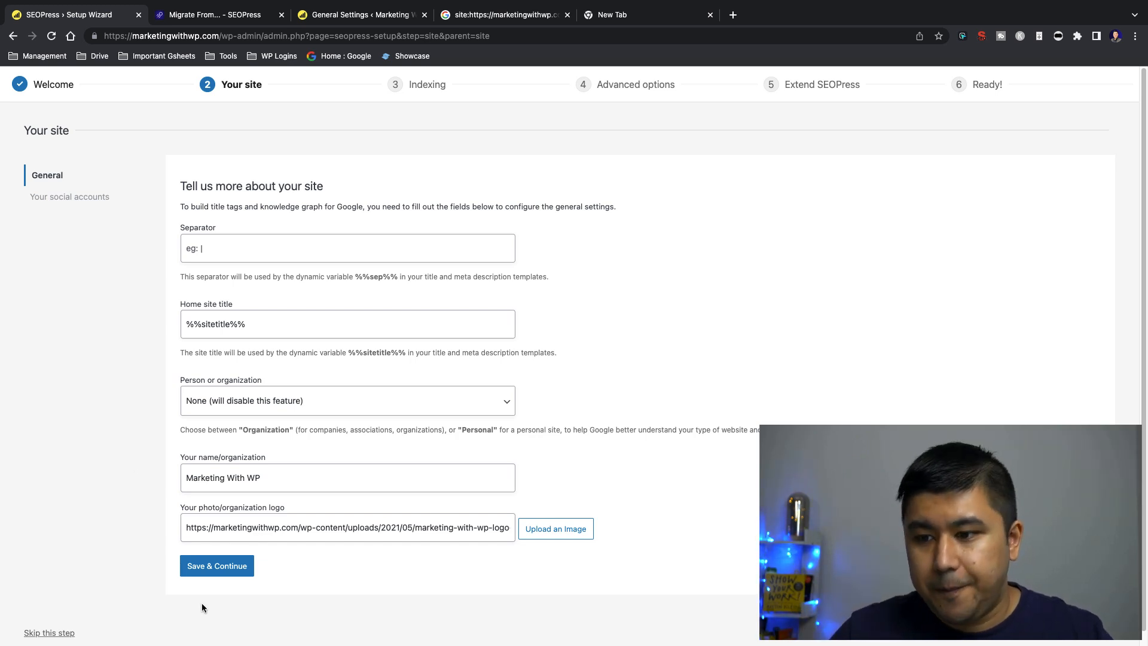
# Set the title separator to "-" and save the general site settings to continue to the social accounts
pyautogui.click(210, 566)
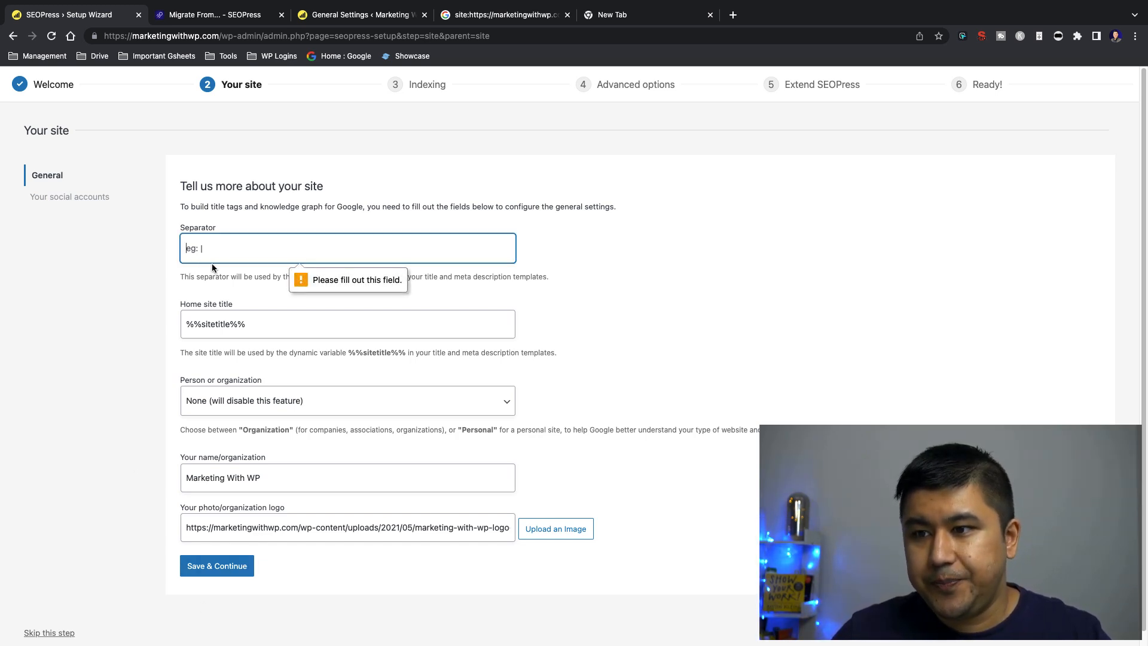
pyautogui.click(223, 252)
pyautogui.write('-')
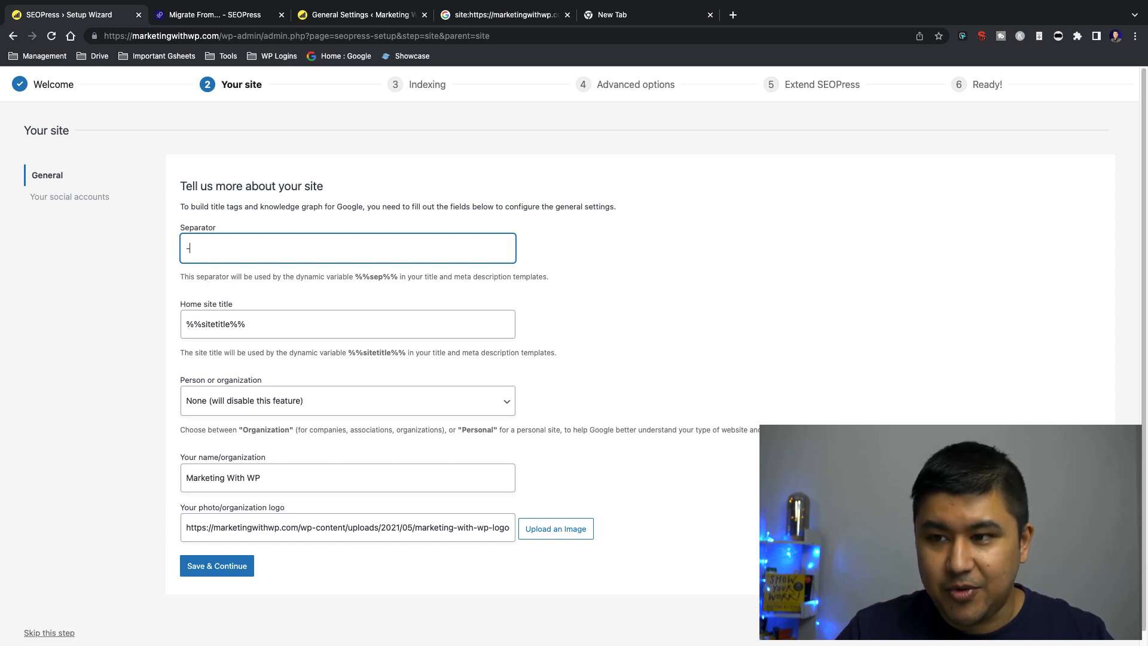
pyautogui.click(206, 565)
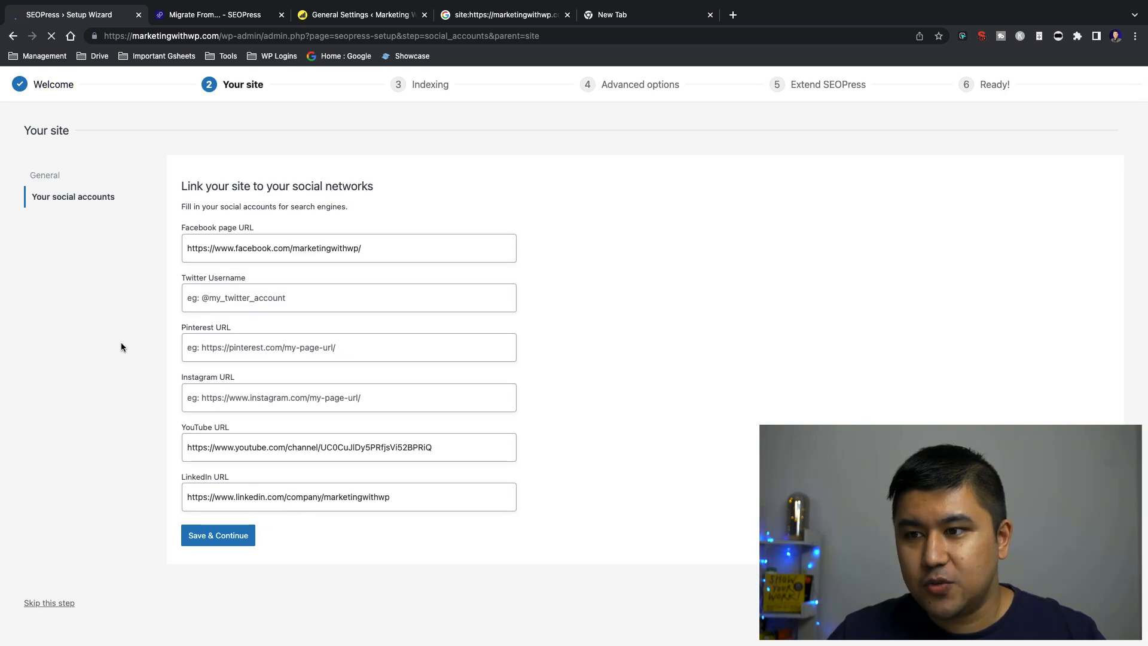
# Search Google for "marketing with wp" in a new tab, examine its business profile, and return to the setup wizard
pyautogui.click(401, 258)
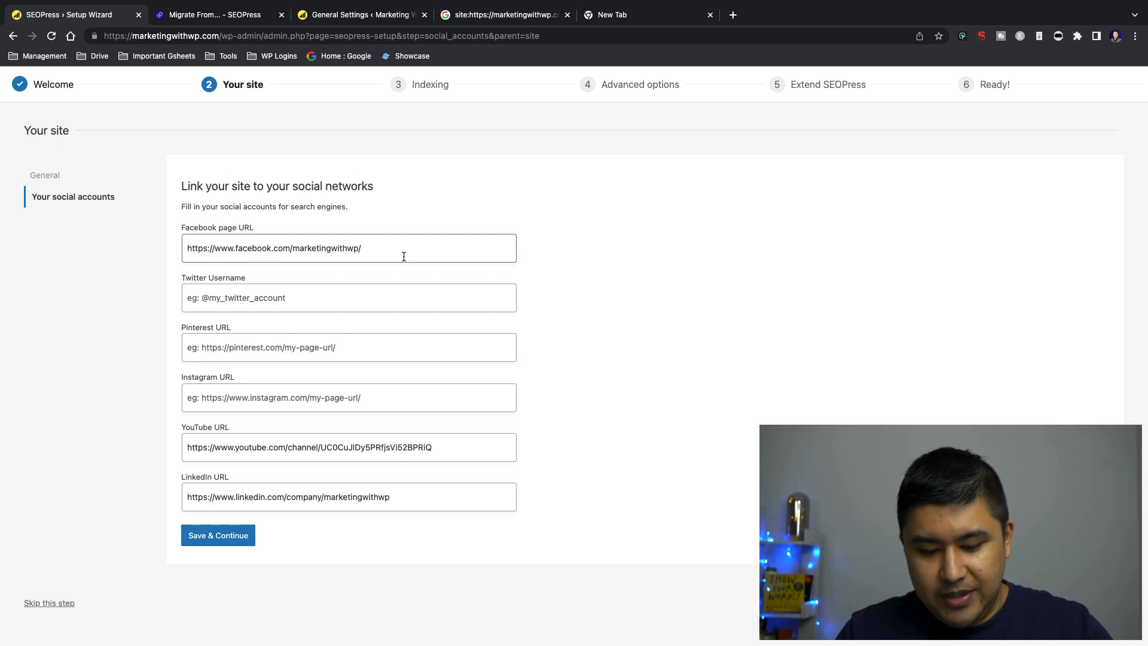
pyautogui.hotkey('ctrl', 't')
pyautogui.write('marketing ')
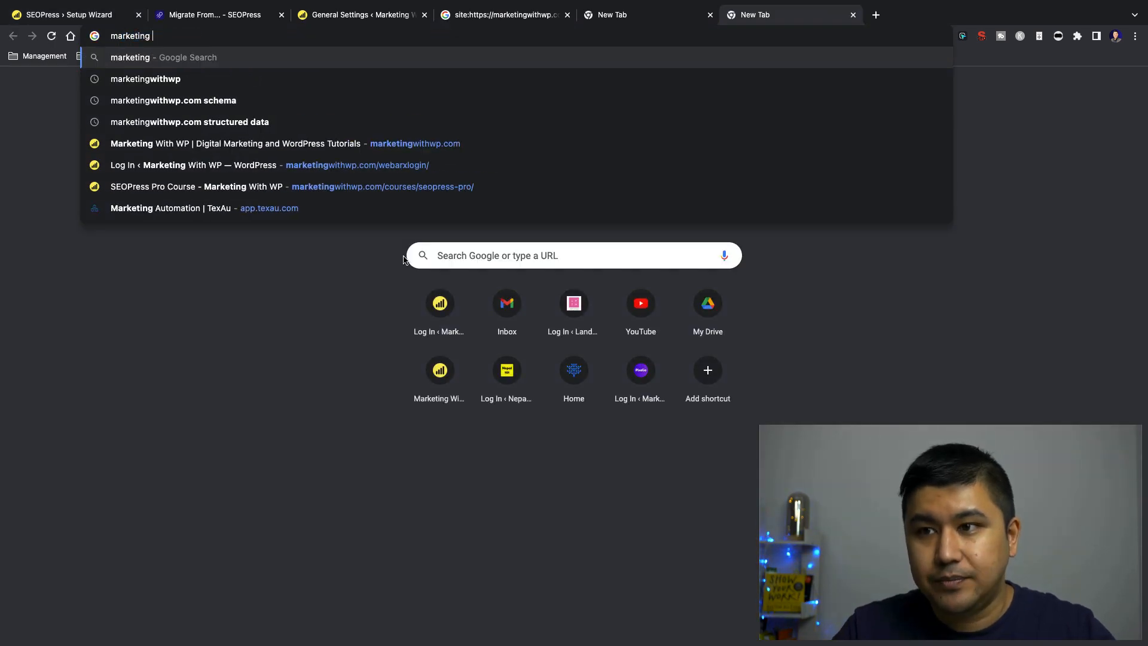
pyautogui.write('with wp')
pyautogui.press('Return')
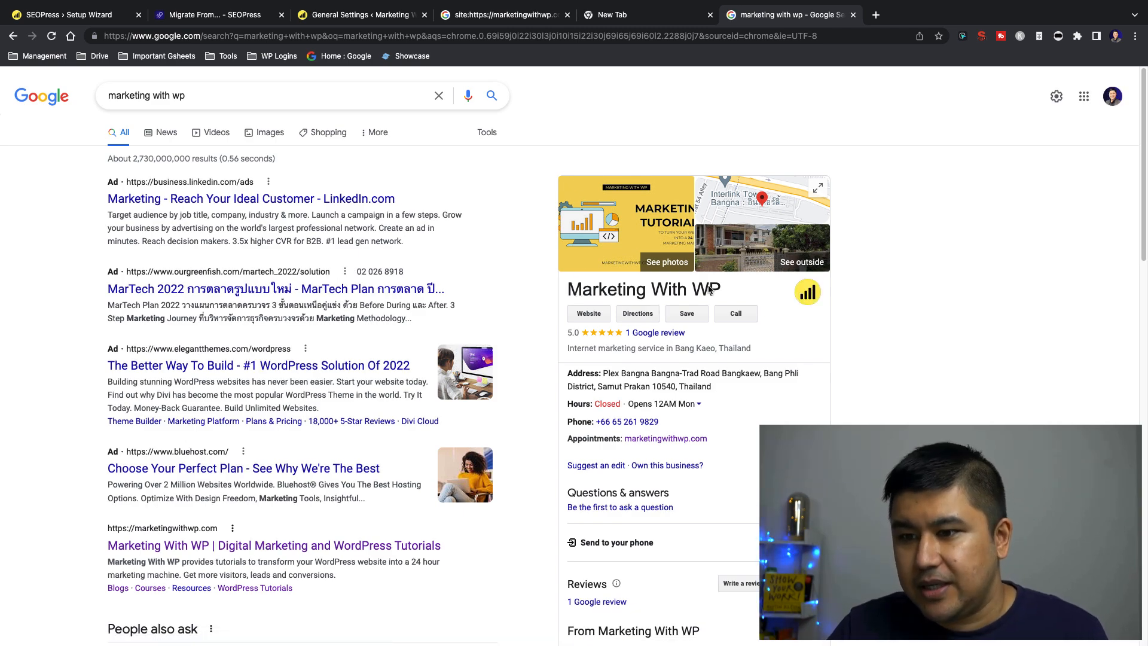
pyautogui.scroll(-3, 551, 254)
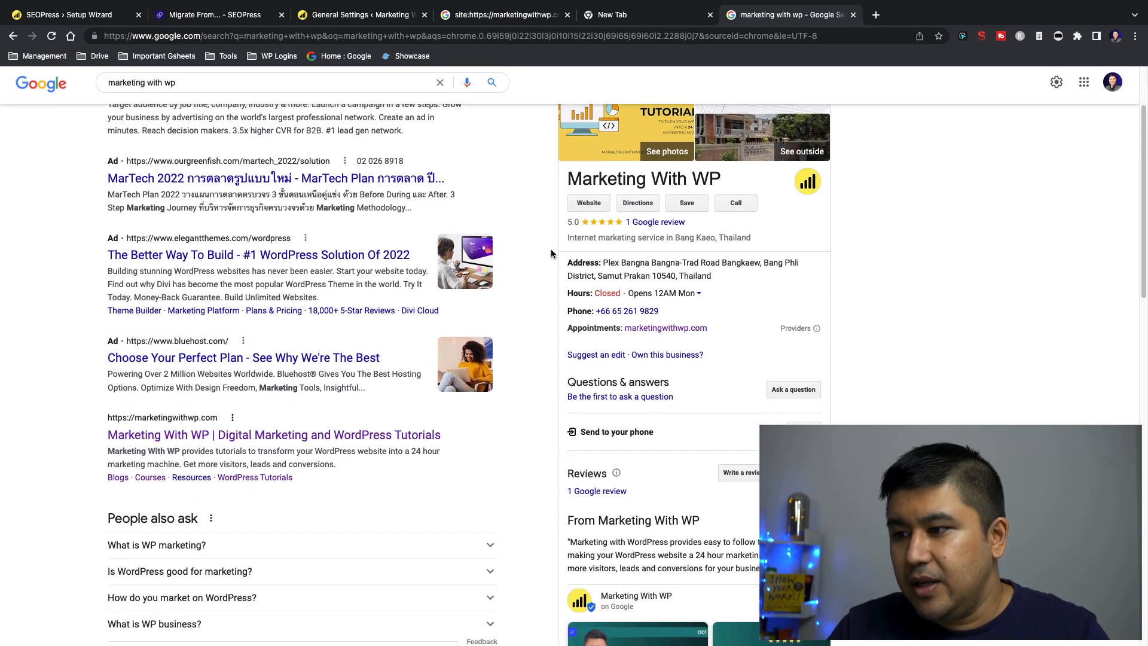
pyautogui.scroll(-9, 551, 251)
pyautogui.scroll(9, 536, 290)
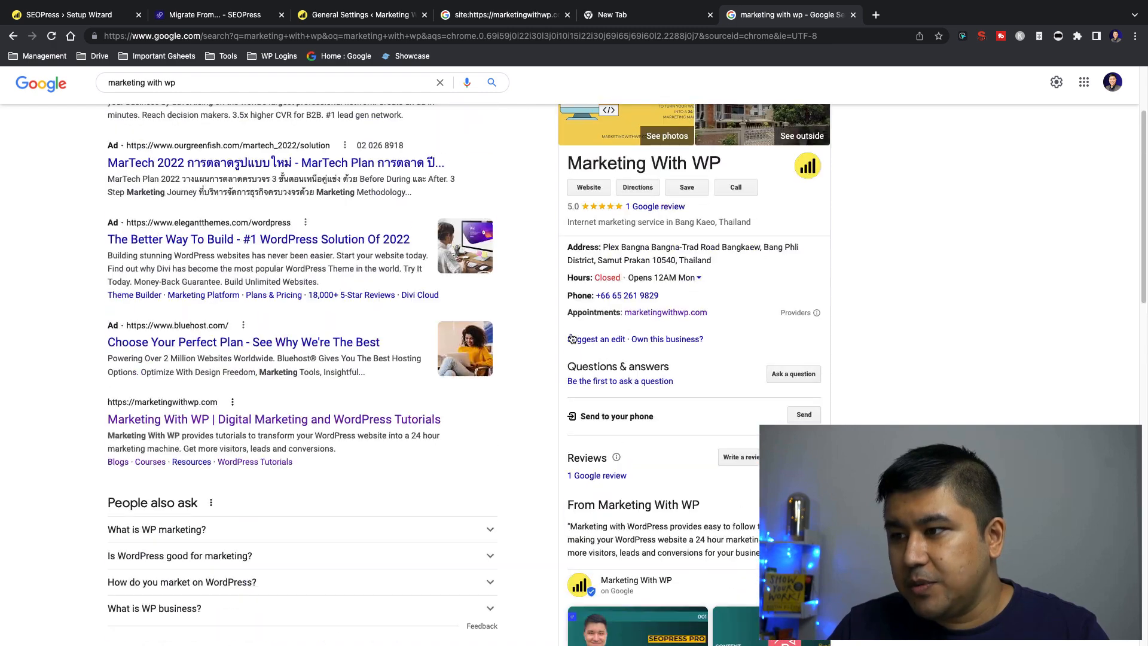
pyautogui.scroll(-5, 627, 249)
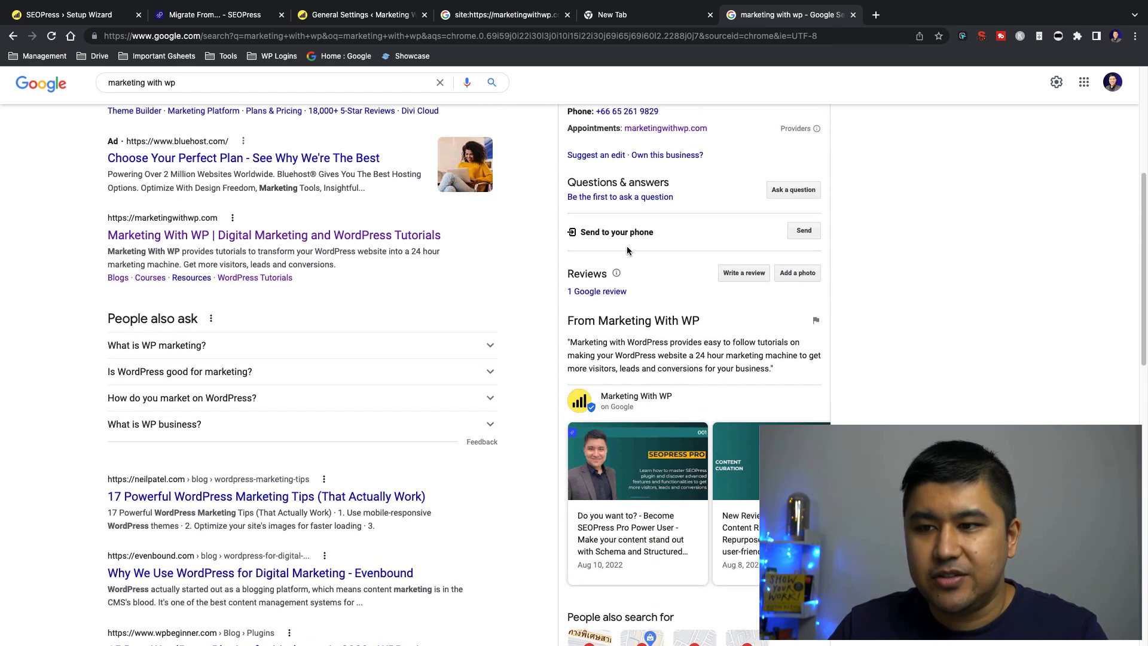
pyautogui.scroll(3, 626, 250)
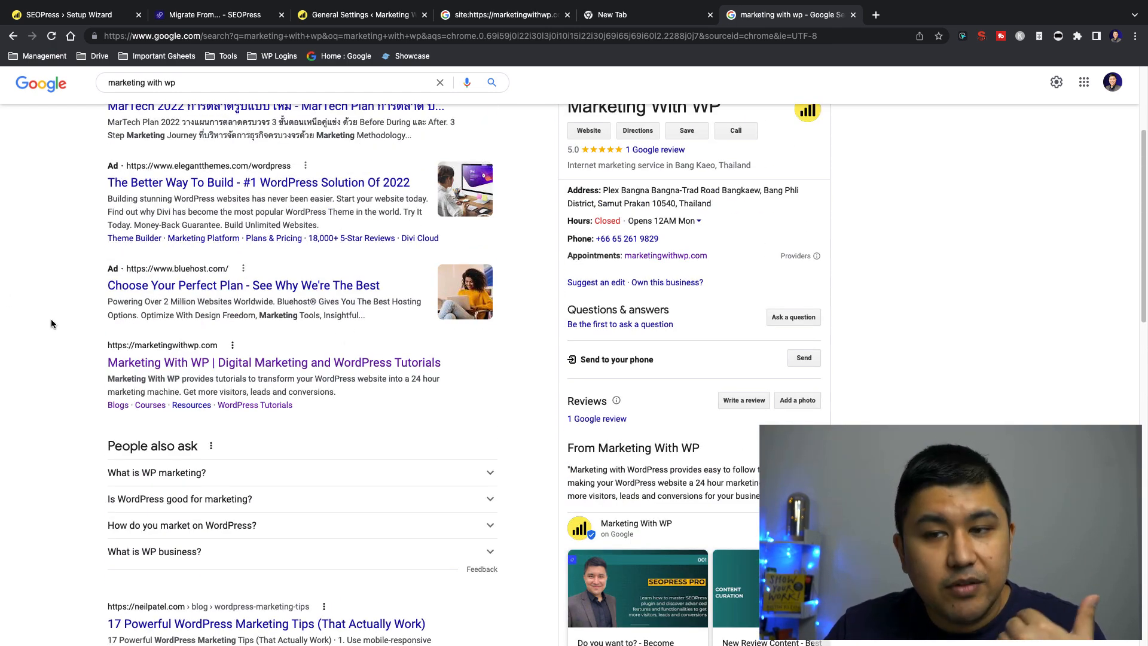
pyautogui.scroll(3, 52, 318)
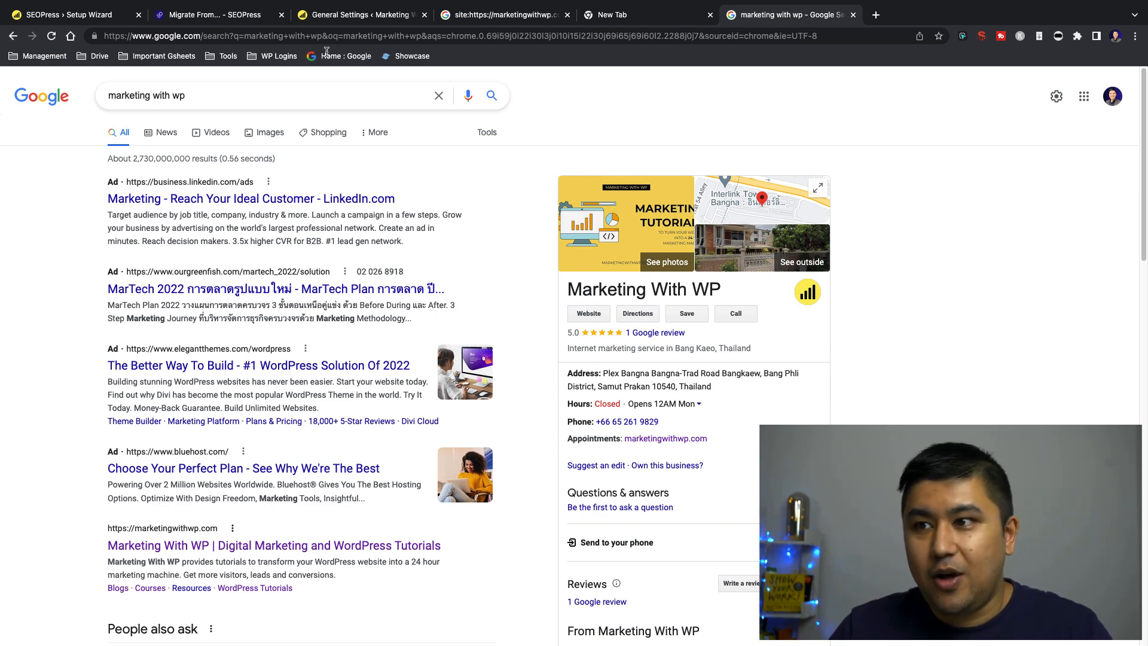
pyautogui.click(45, 16)
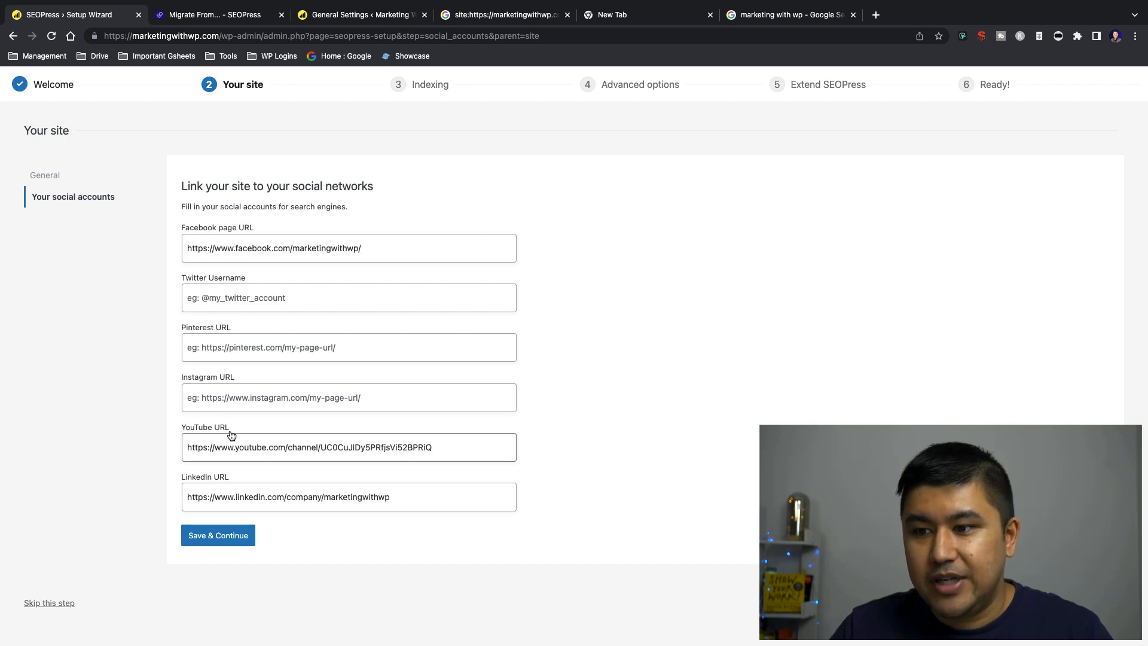
# Search Google for "mbrella films" in a new tab and examine the social profiles in its business panel
pyautogui.click(789, 15)
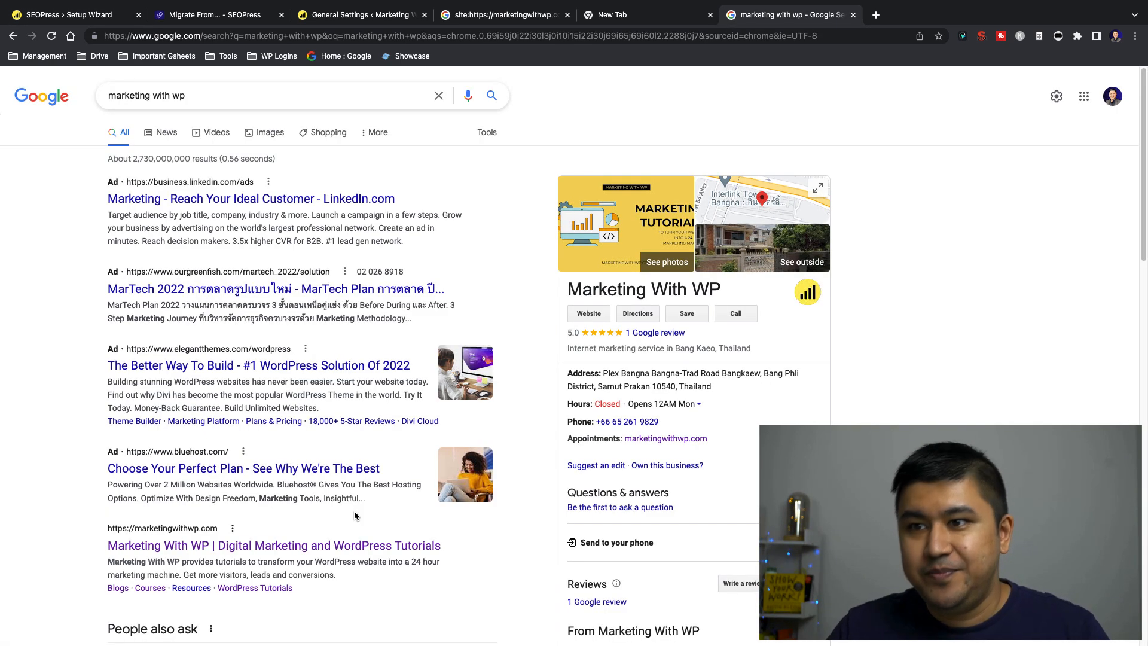
pyautogui.hotkey('ctrl', 't')
pyautogui.write('mbrella ')
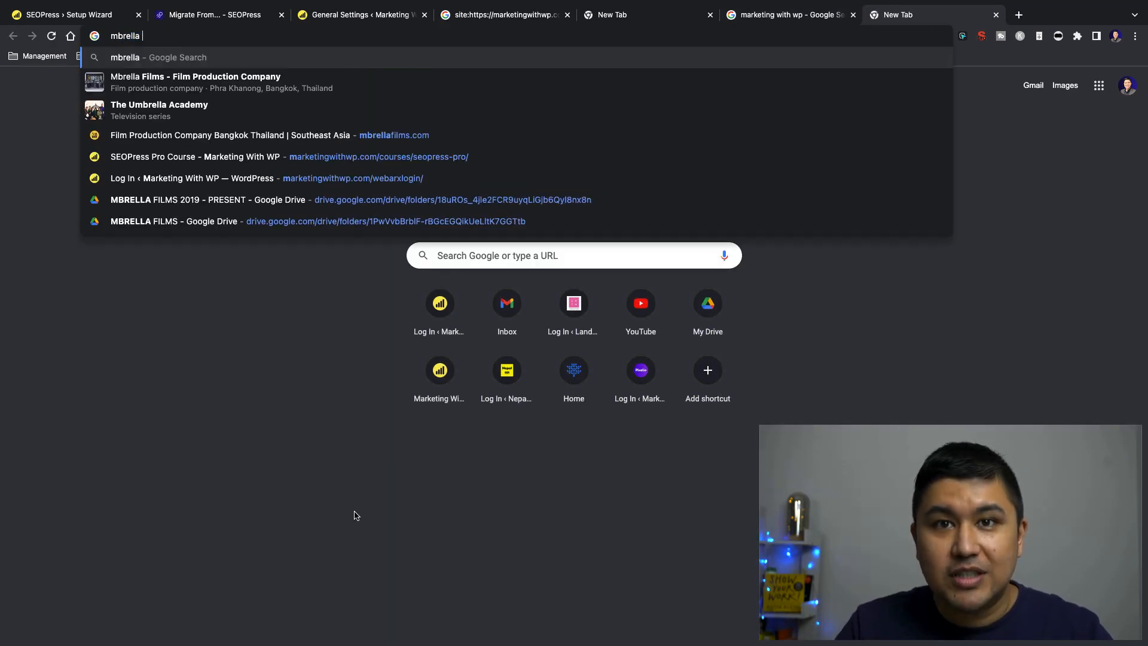
pyautogui.write('films')
pyautogui.press('Return')
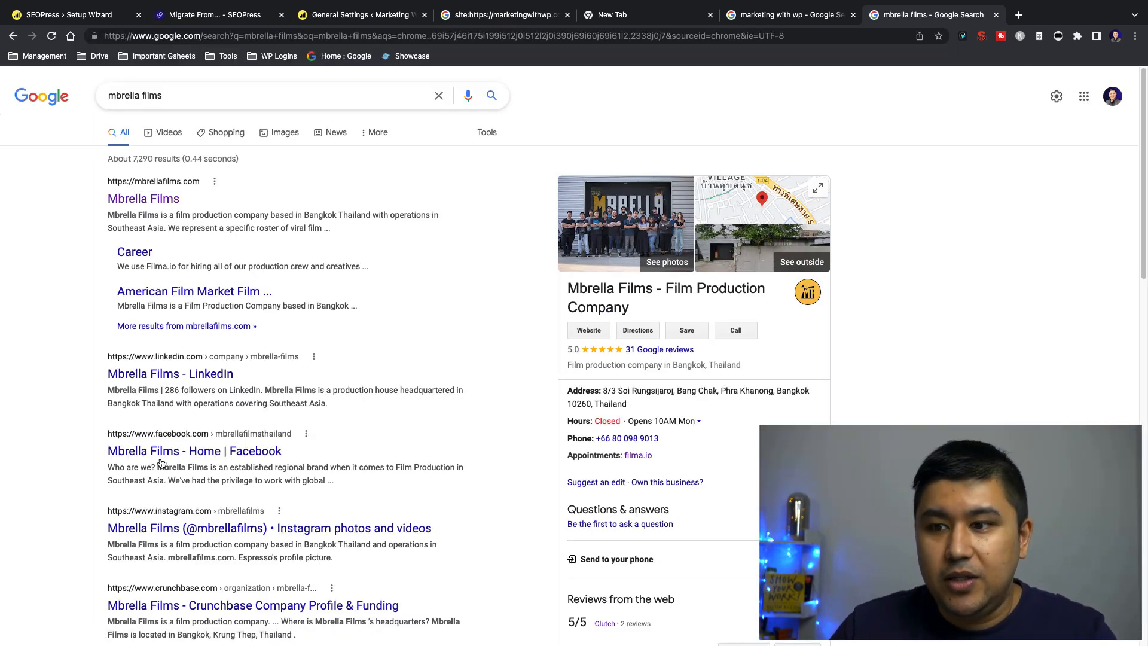
pyautogui.scroll(-8, 85, 411)
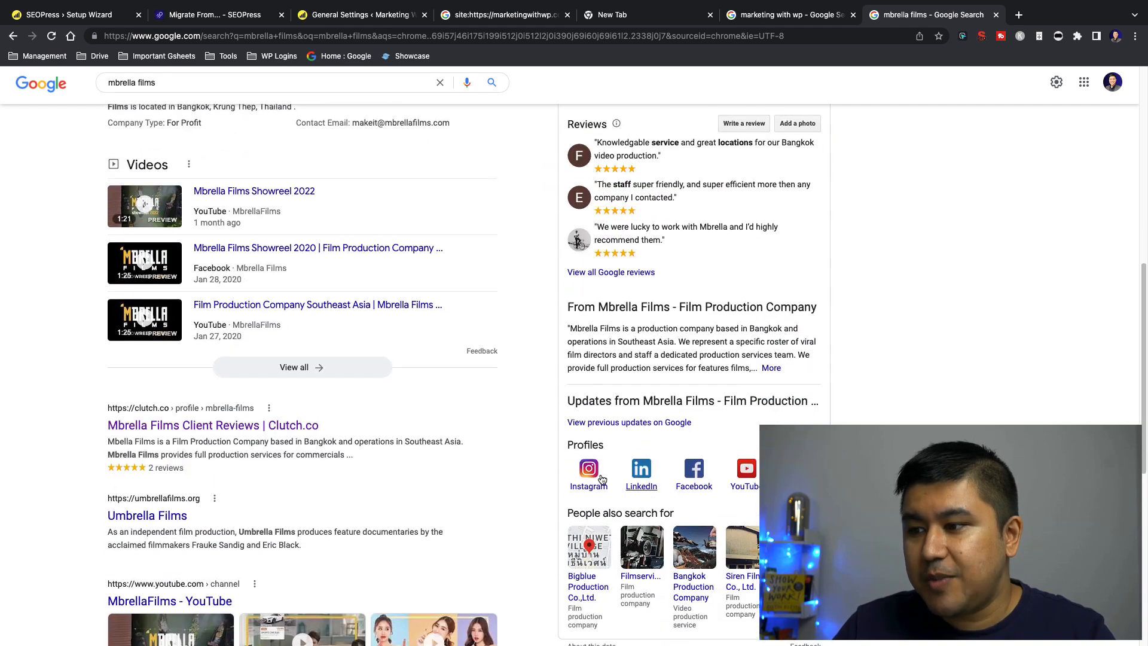
pyautogui.scroll(9, 602, 480)
pyautogui.scroll(-5, 547, 265)
pyautogui.scroll(-4, 579, 335)
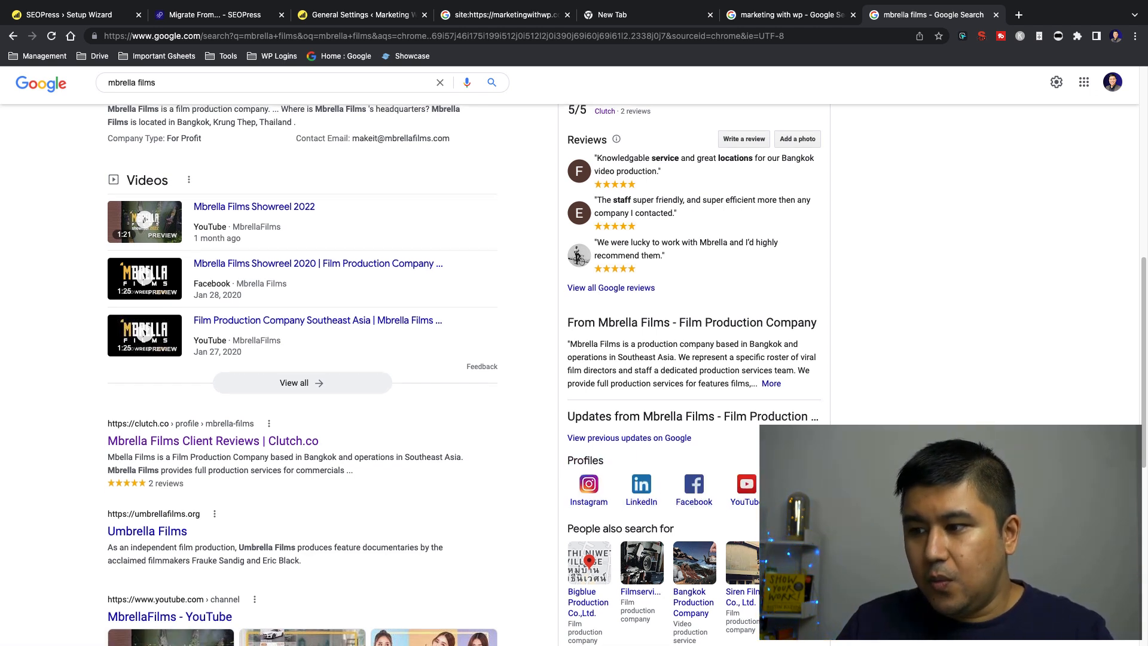
pyautogui.scroll(1, 574, 371)
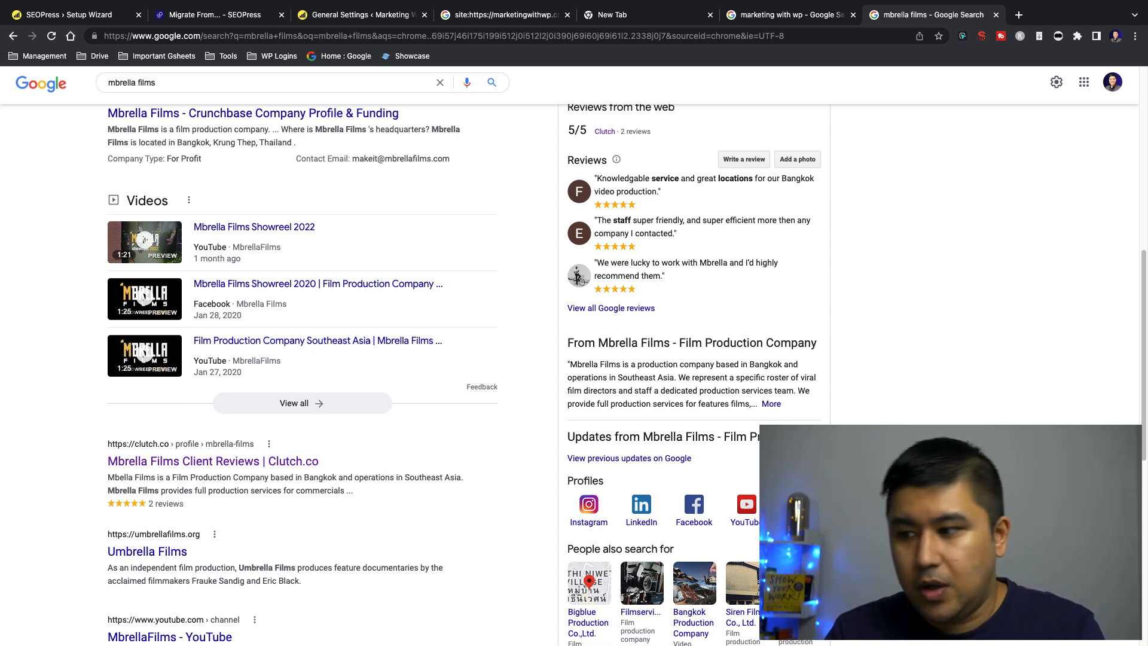
# Compare the wizard's social account URL fields with the Mbrella Films search results and business panel
pyautogui.click(109, 15)
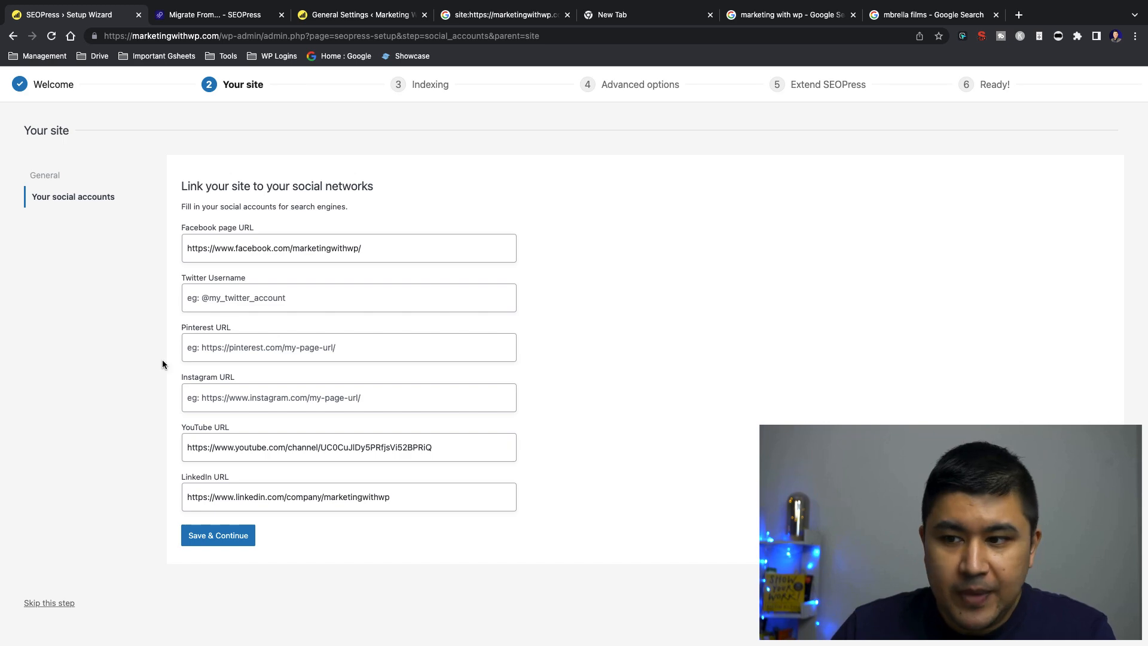
pyautogui.click(911, 15)
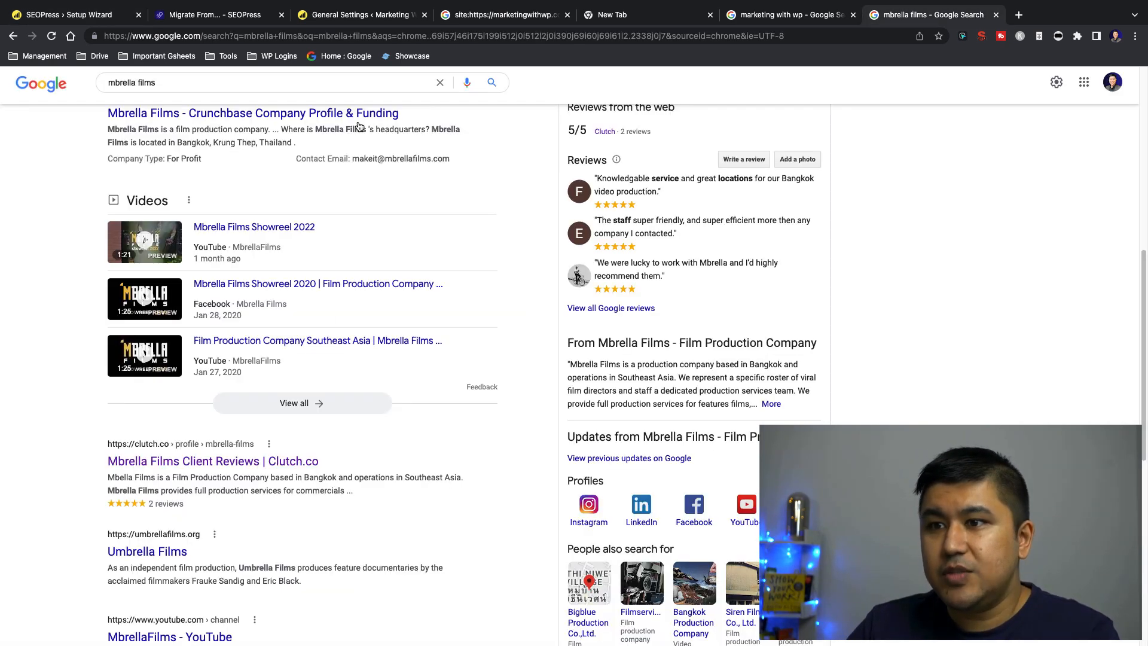
pyautogui.scroll(8, 151, 229)
pyautogui.scroll(-7, 93, 229)
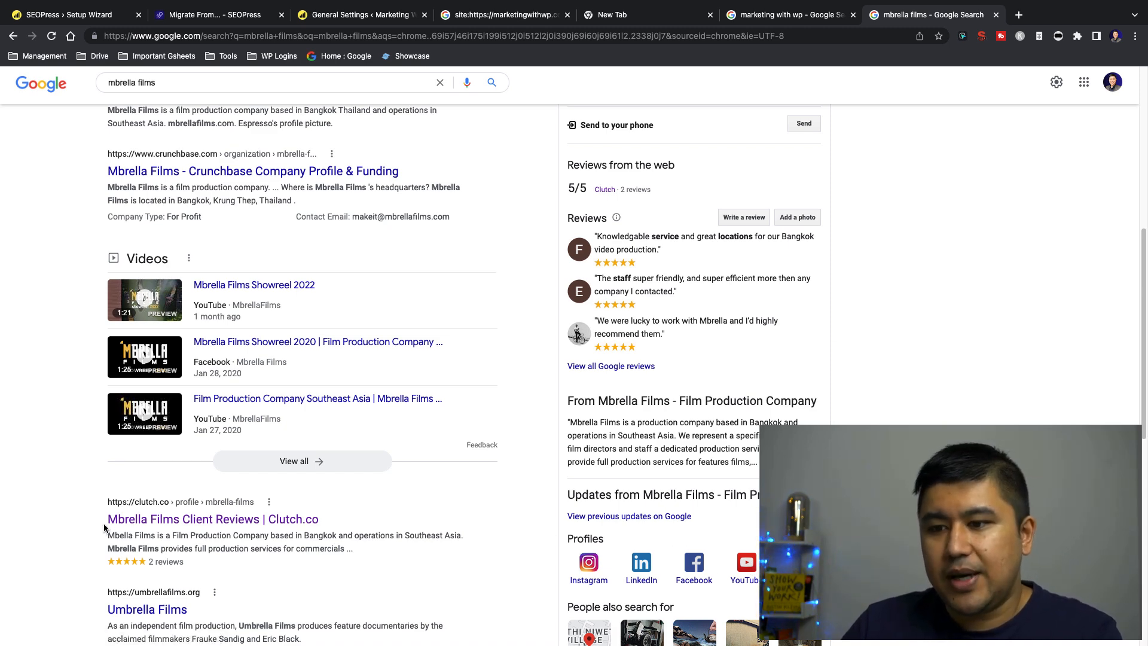
pyautogui.scroll(7, 104, 526)
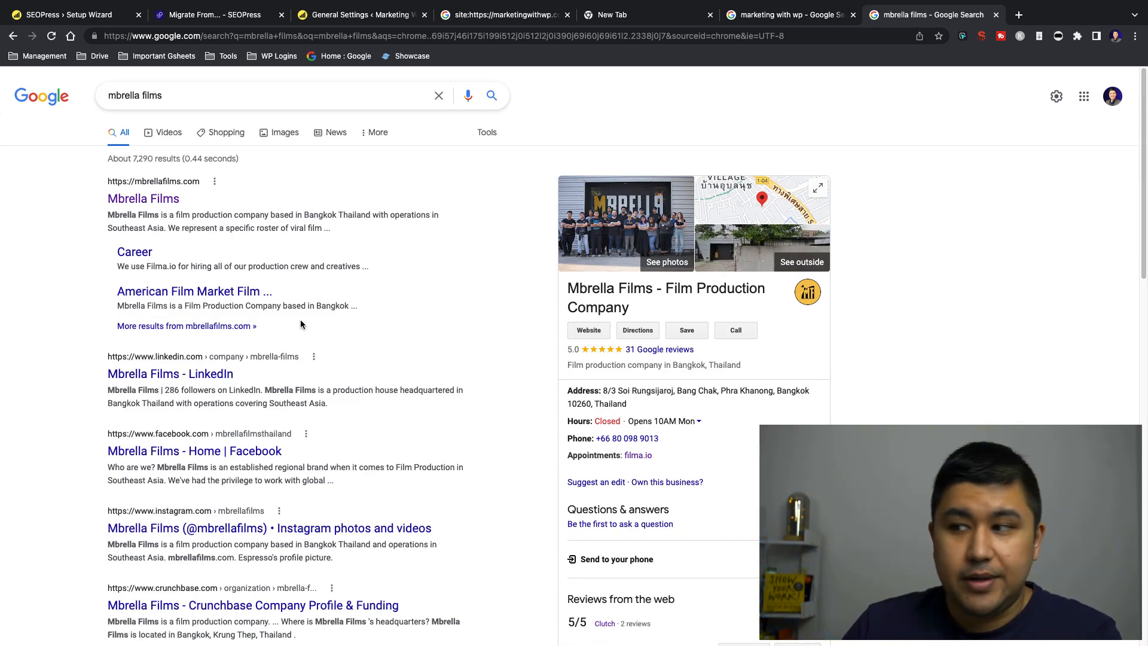
pyautogui.click(91, 18)
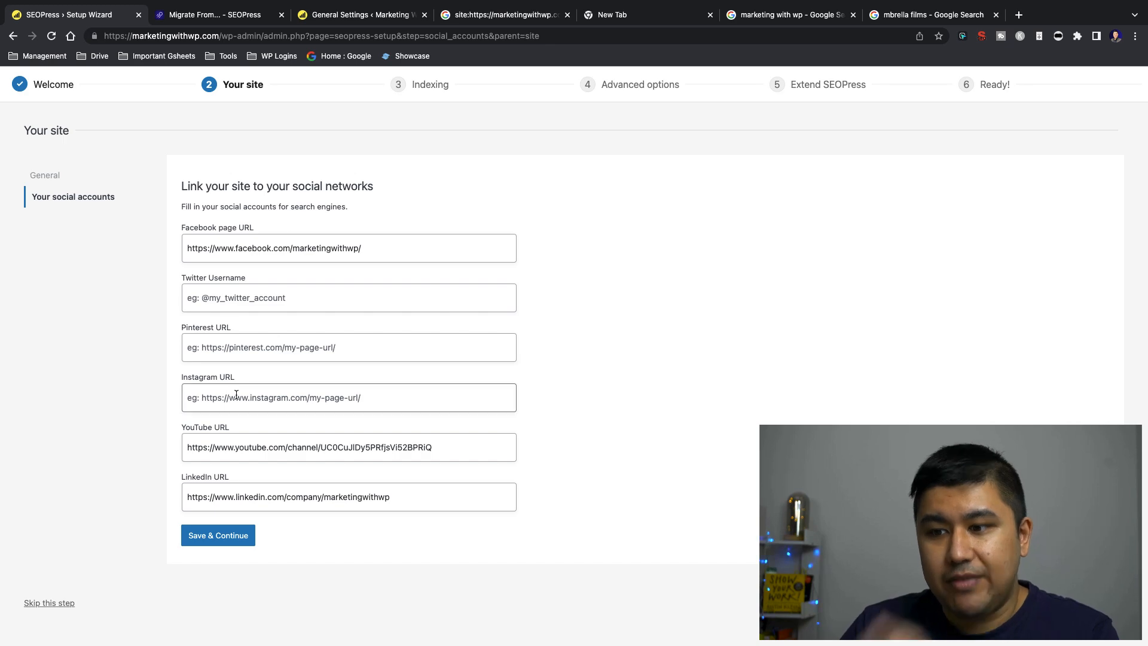
# Search Google for "nepal101" and examine the social profiles in its business panel
pyautogui.click(892, 24)
pyautogui.doubleClick(306, 86)
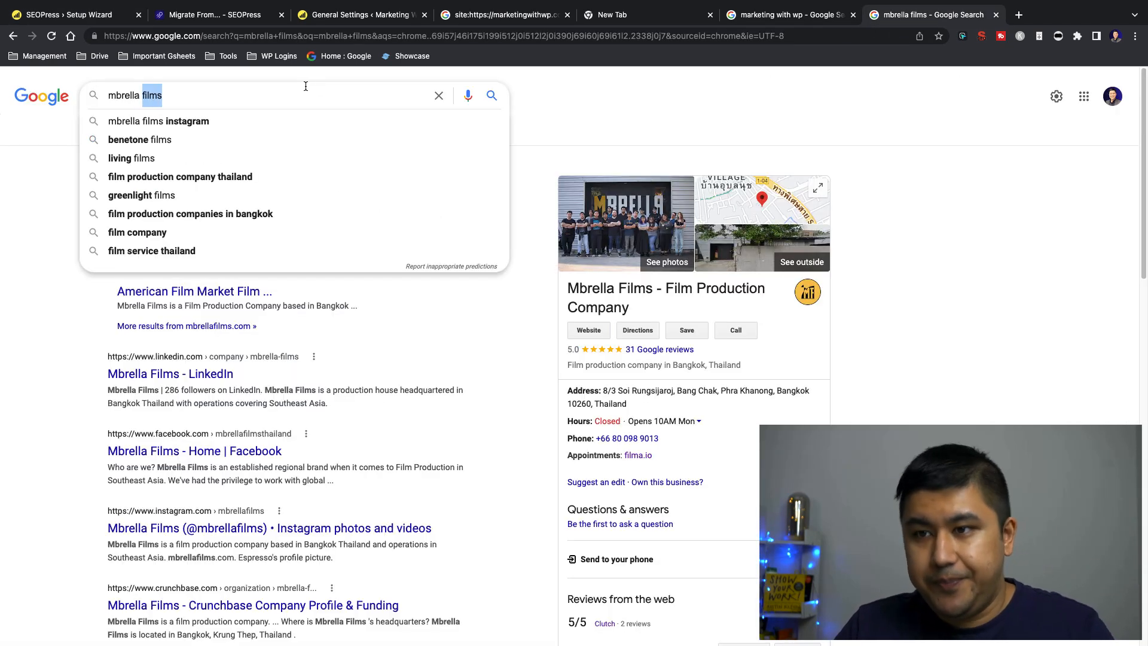
pyautogui.click(306, 86)
pyautogui.tripleClick(305, 86)
pyautogui.write('nepal101')
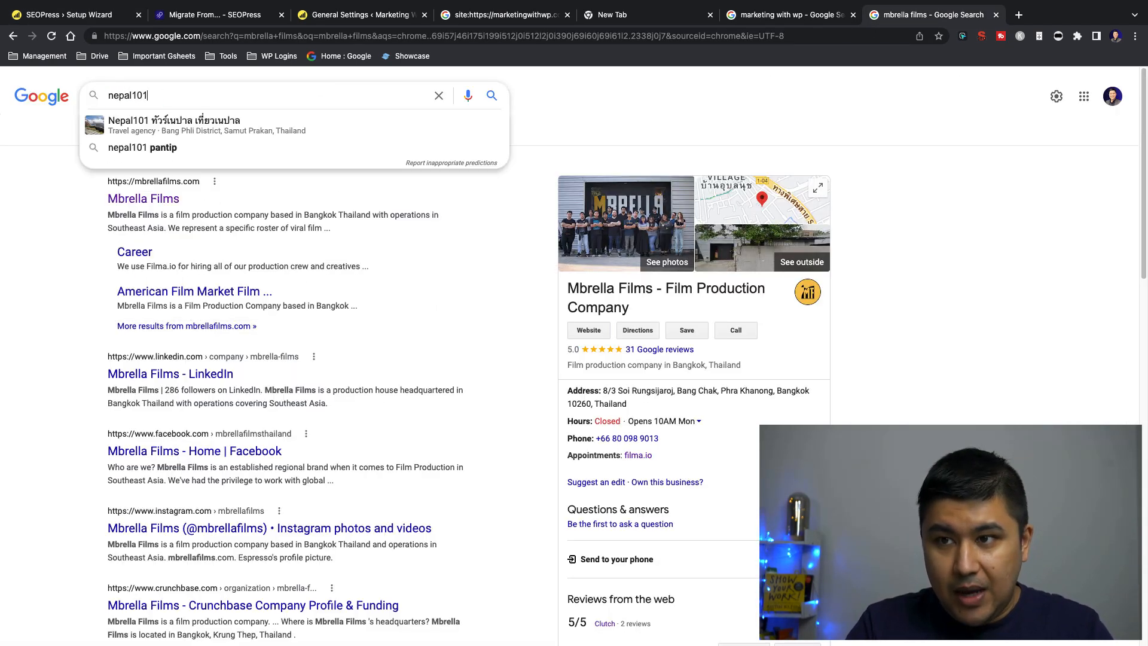
pyautogui.press('Return')
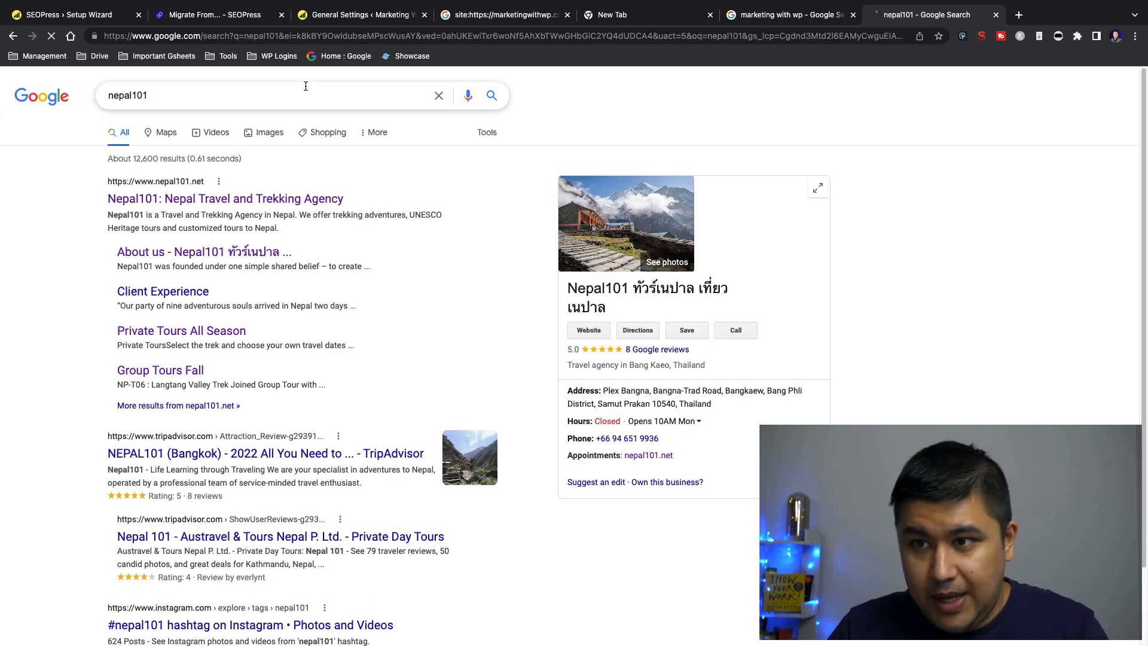
pyautogui.scroll(-10, 87, 182)
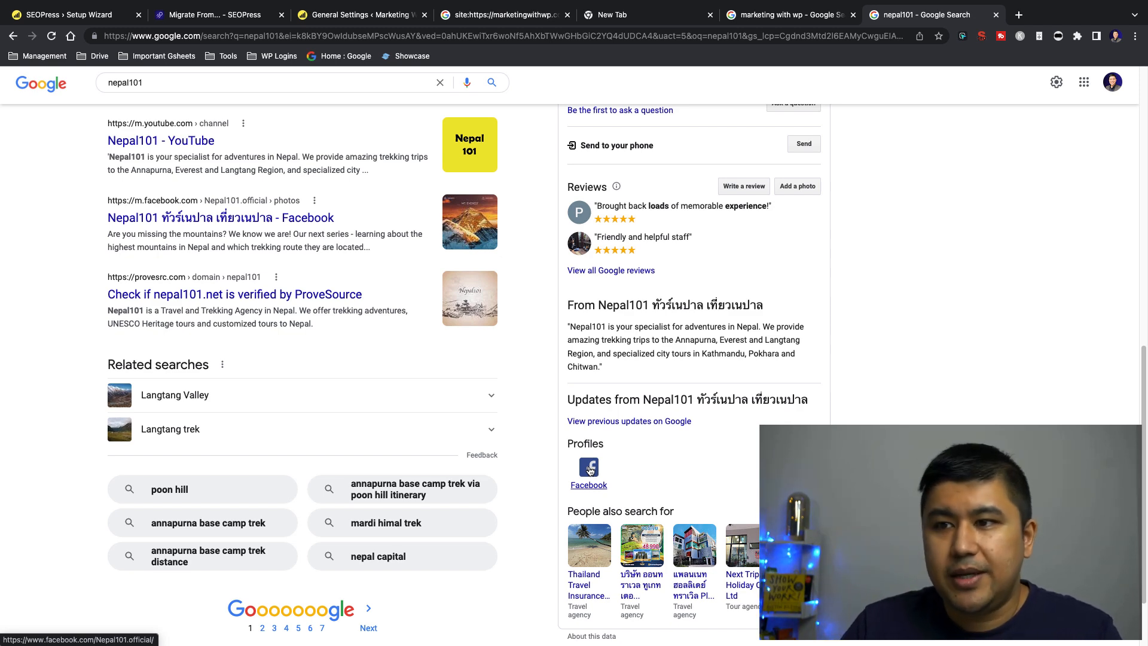
pyautogui.scroll(1, 590, 472)
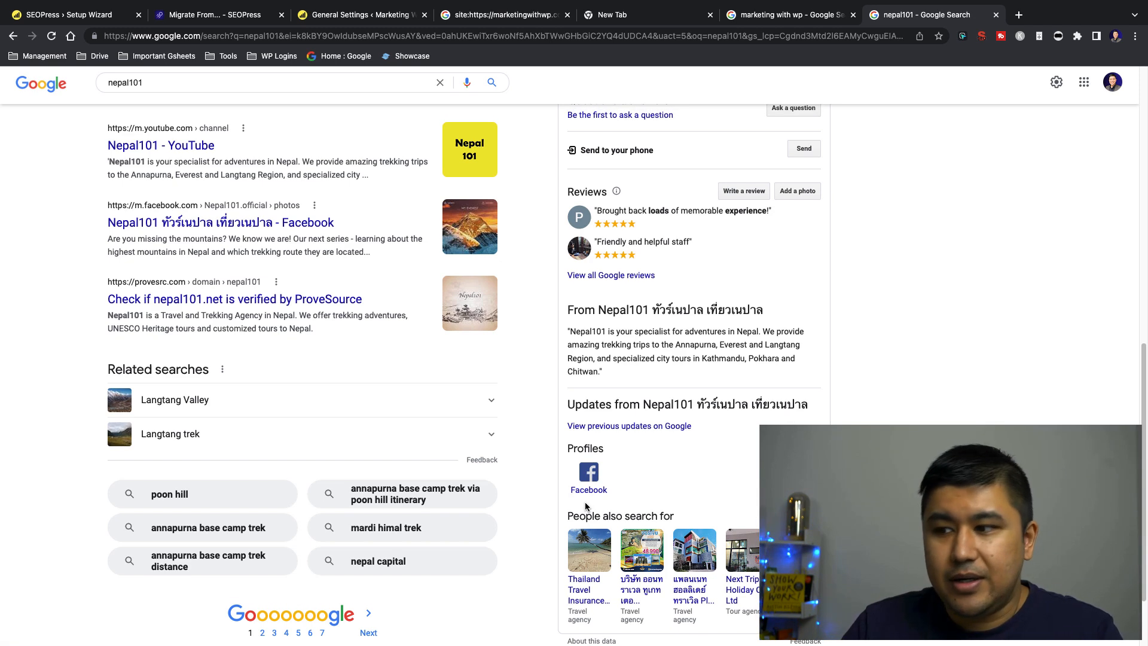
pyautogui.scroll(2, 585, 503)
pyautogui.scroll(8, 66, 300)
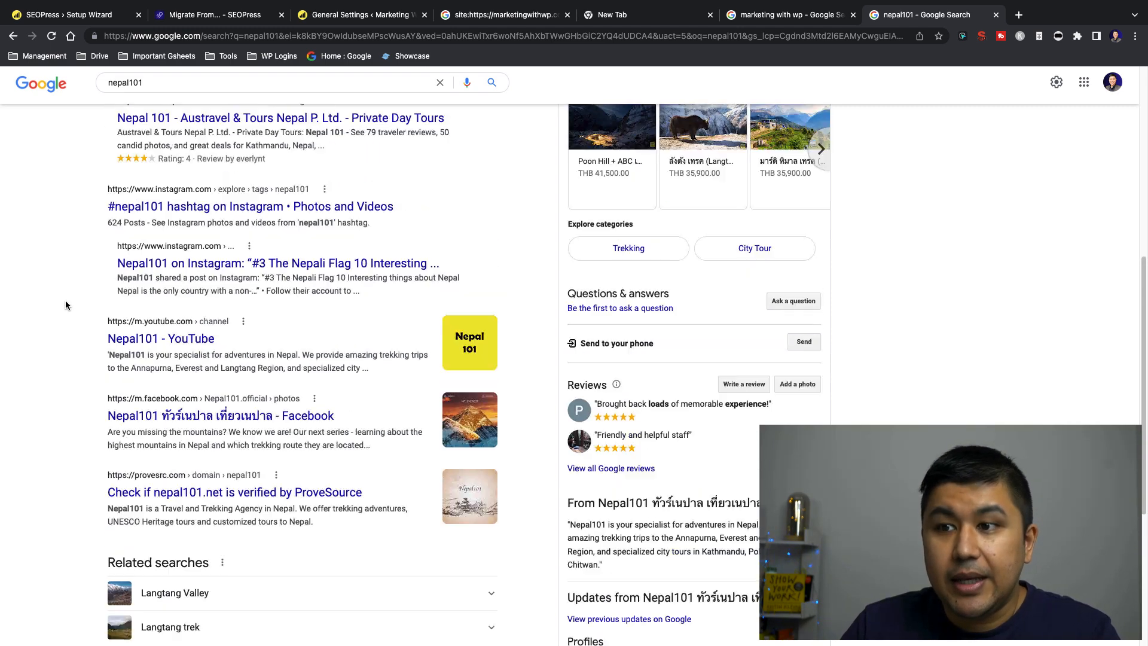
# Return to the setup wizard, save the social accounts with their existing URLs, and continue to Indexing
pyautogui.click(103, 18)
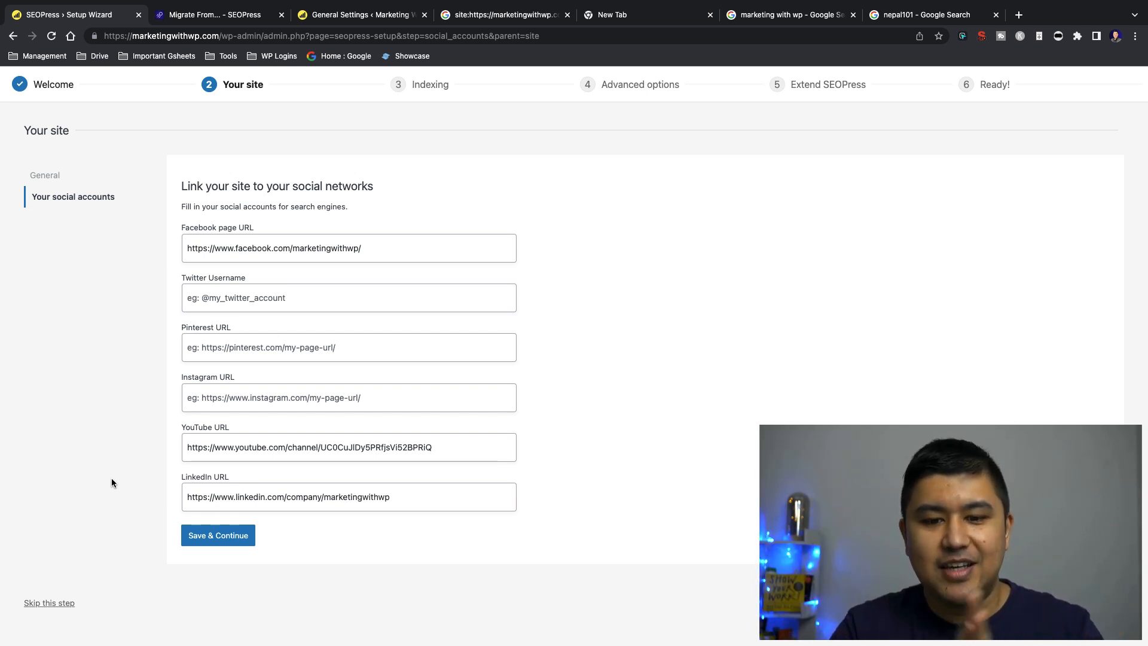
pyautogui.click(228, 536)
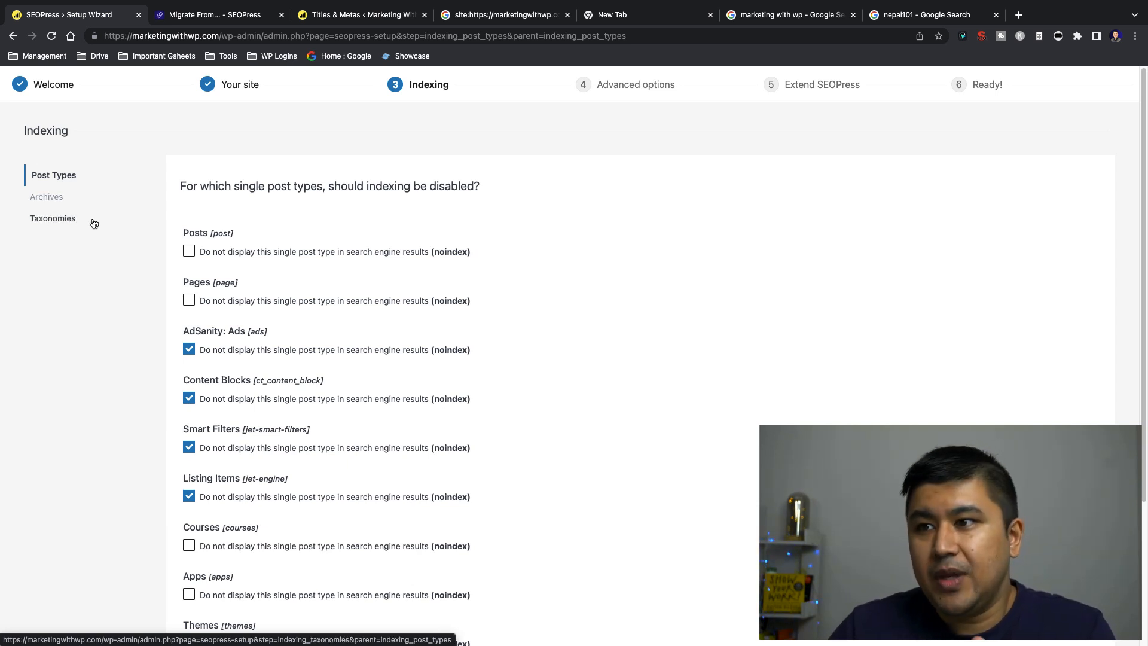
# Visit the Marketing With WP homepage from the WordPress admin, look over the page, and view the Blogs submenu
pyautogui.click(364, 15)
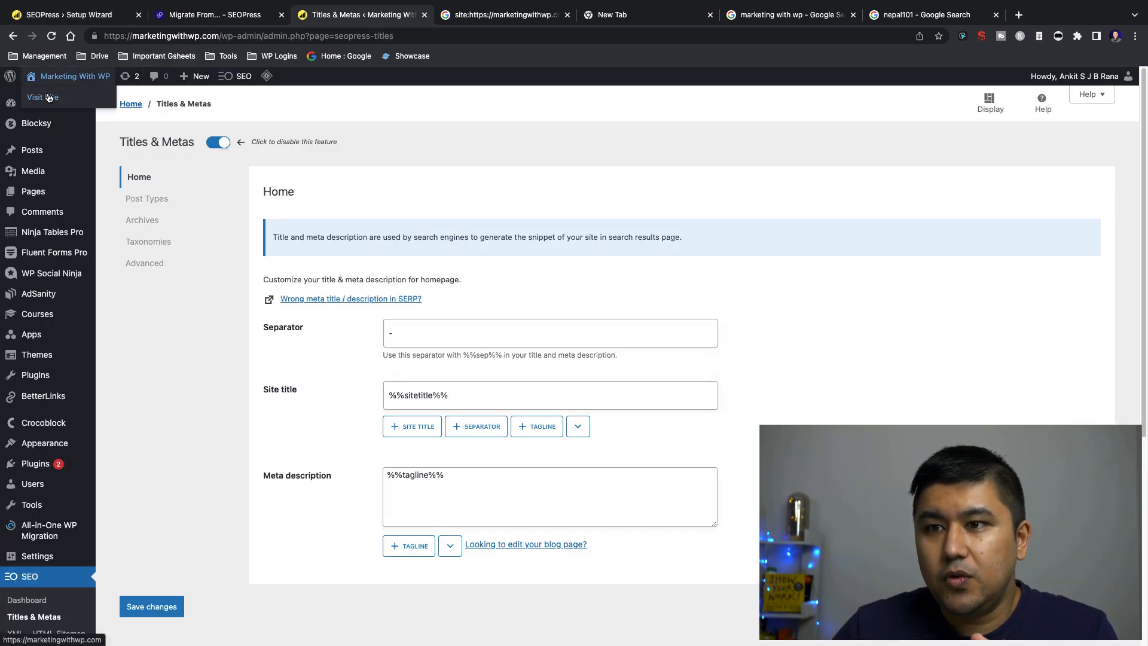
pyautogui.click(74, 76)
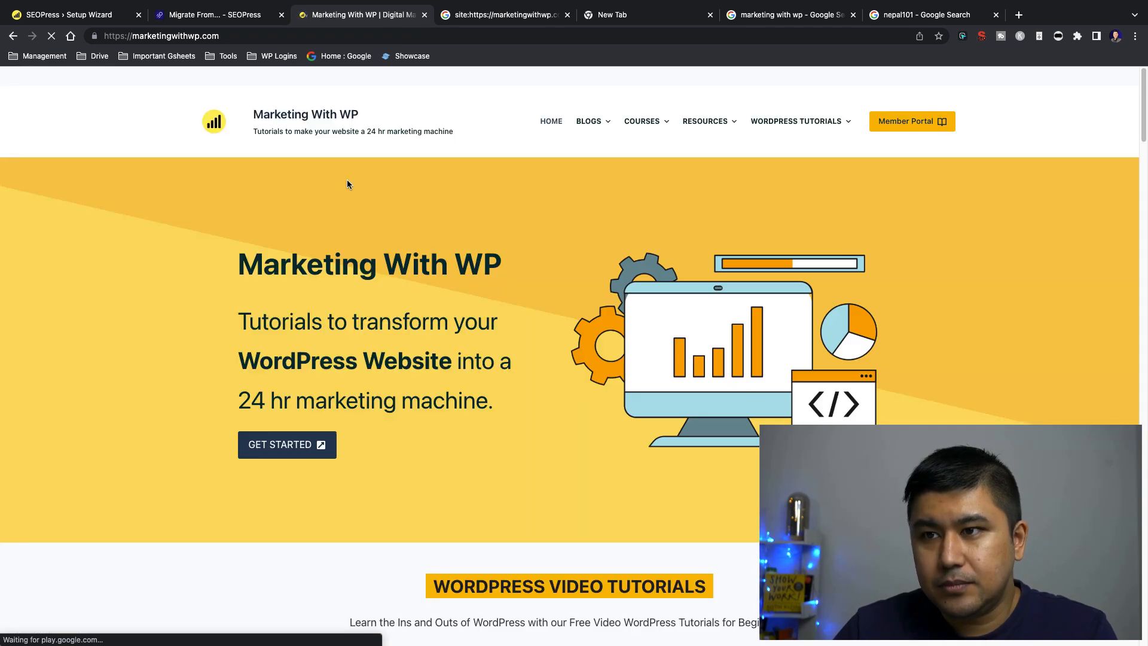
pyautogui.scroll(-4, 202, 293)
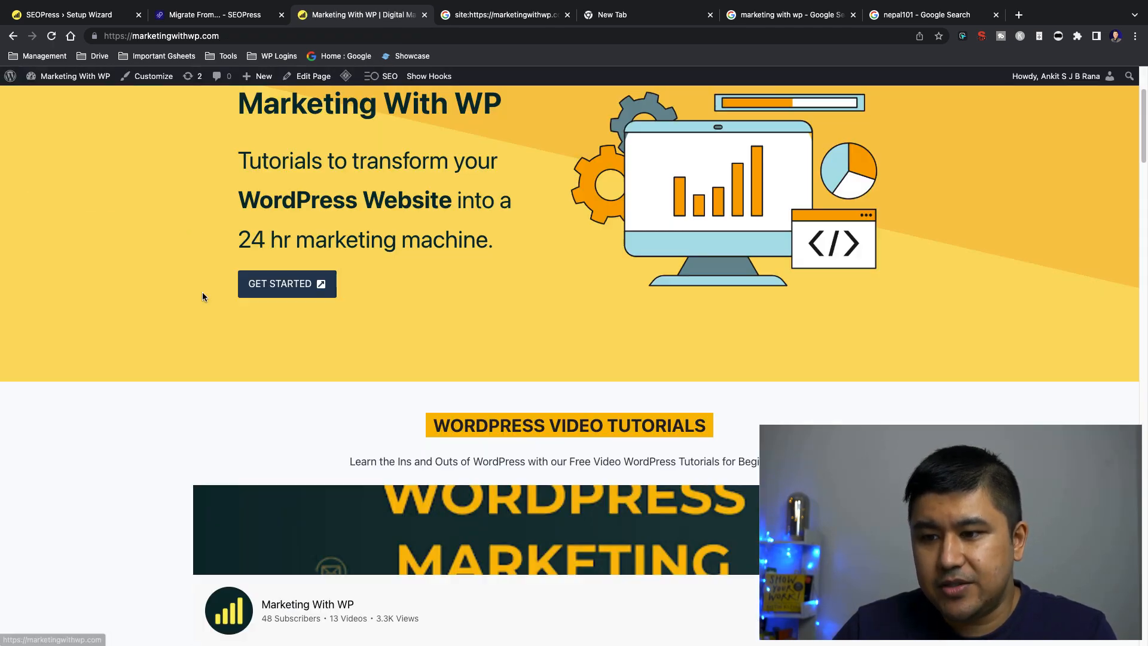
pyautogui.scroll(4, 233, 357)
pyautogui.moveTo(598, 125)
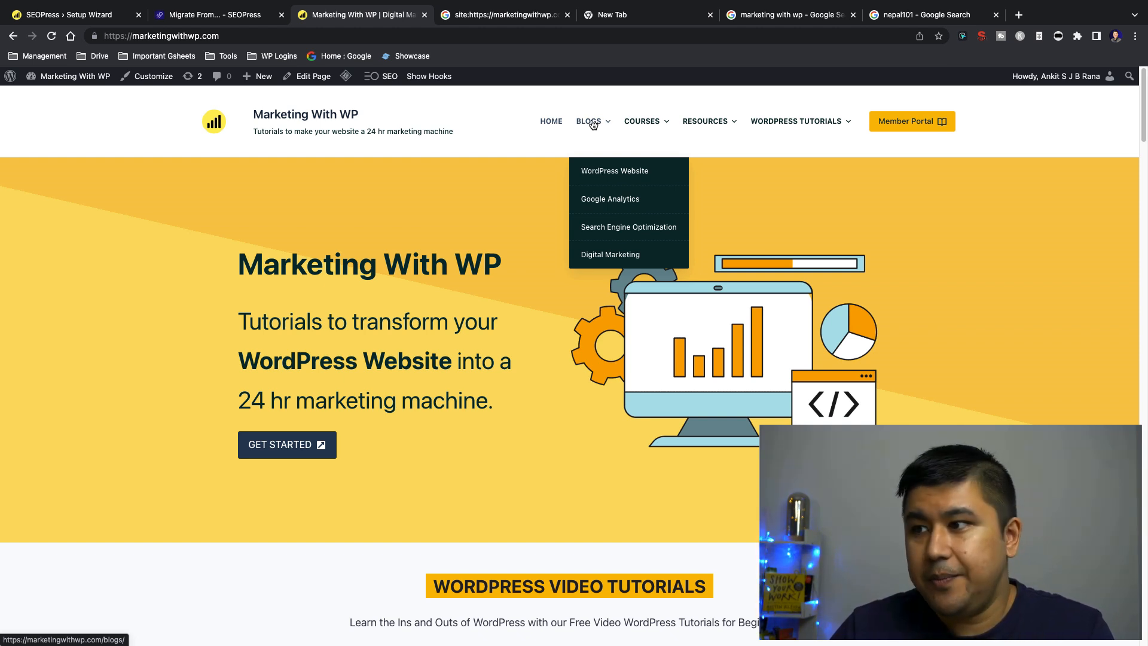
# View the Courses and Resources submenus, then open the Apps page in a new tab and look at it
pyautogui.moveTo(635, 124)
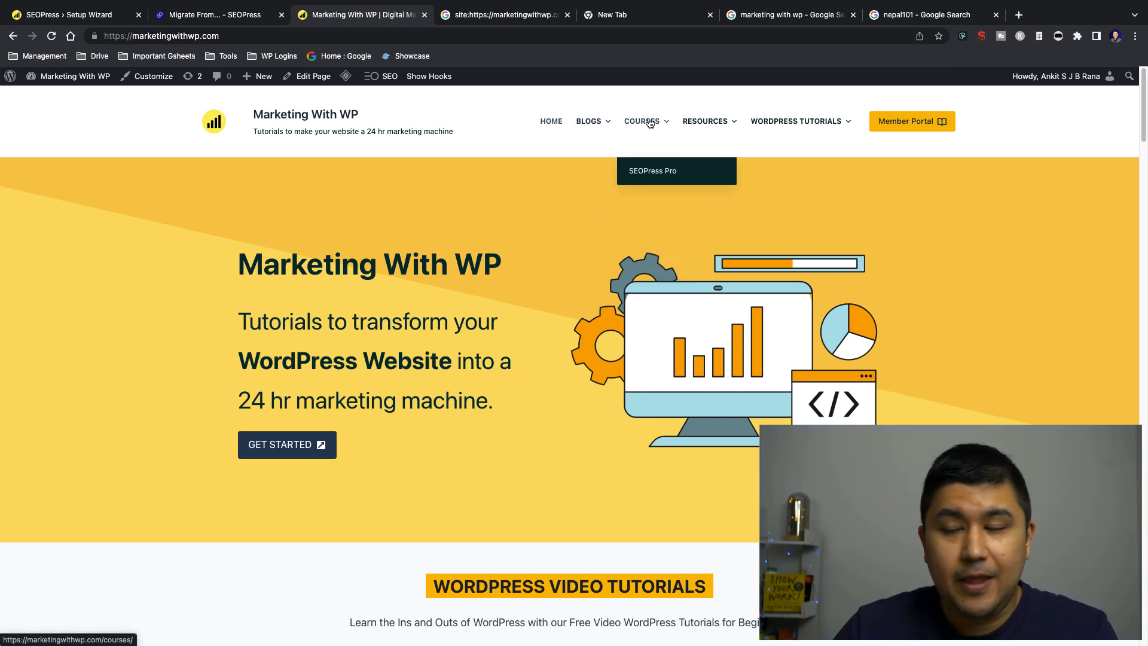
pyautogui.moveTo(700, 122)
pyautogui.moveTo(706, 203)
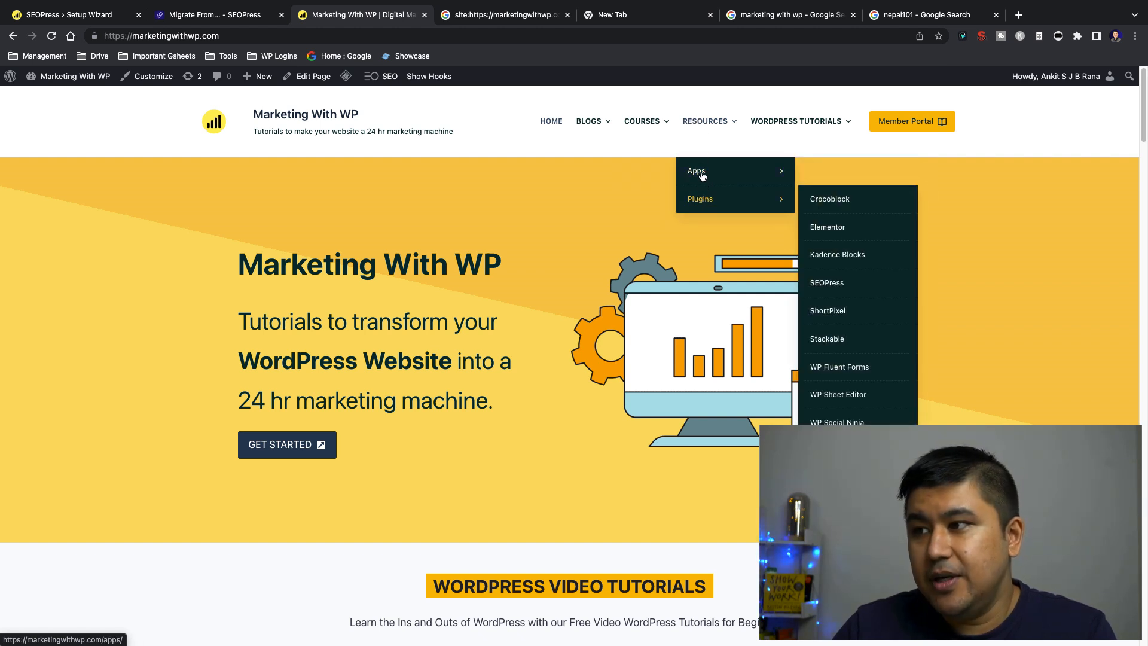
pyautogui.rightClick(695, 172)
pyautogui.click(705, 173)
pyautogui.rightClick(703, 195)
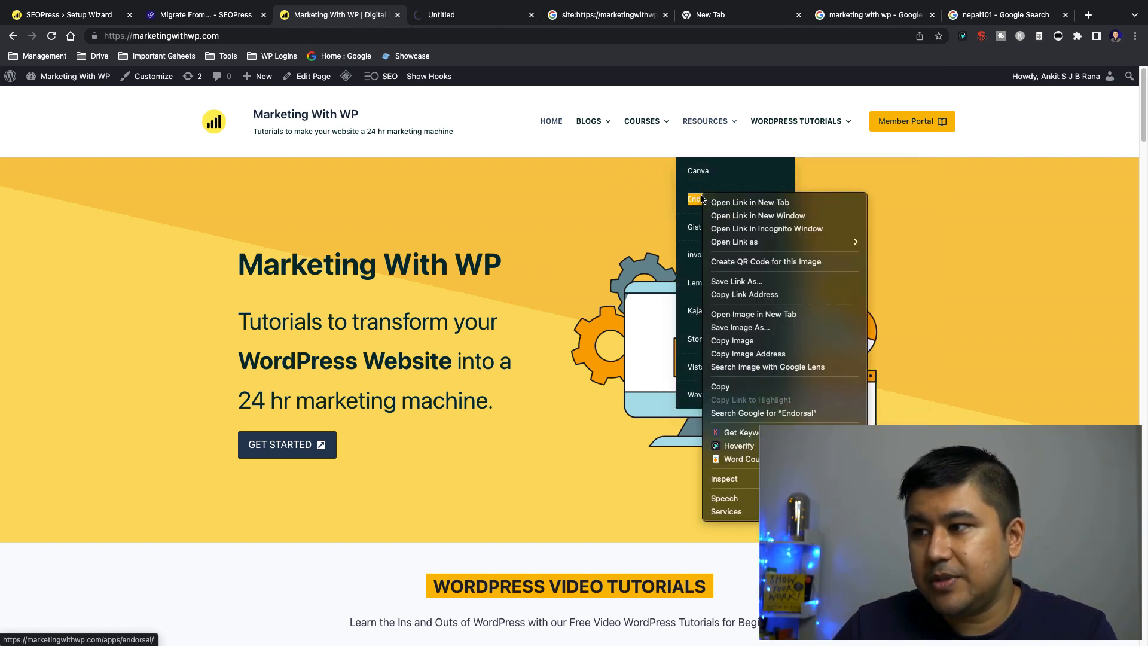
pyautogui.click(651, 189)
pyautogui.moveTo(698, 172)
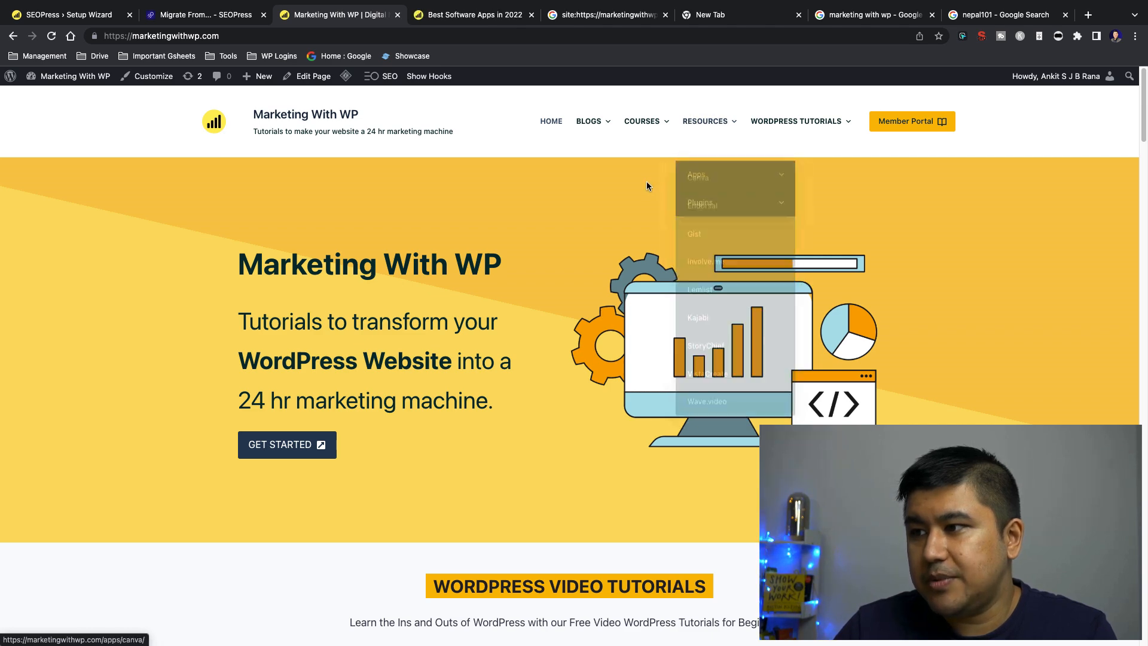
pyautogui.click(475, 22)
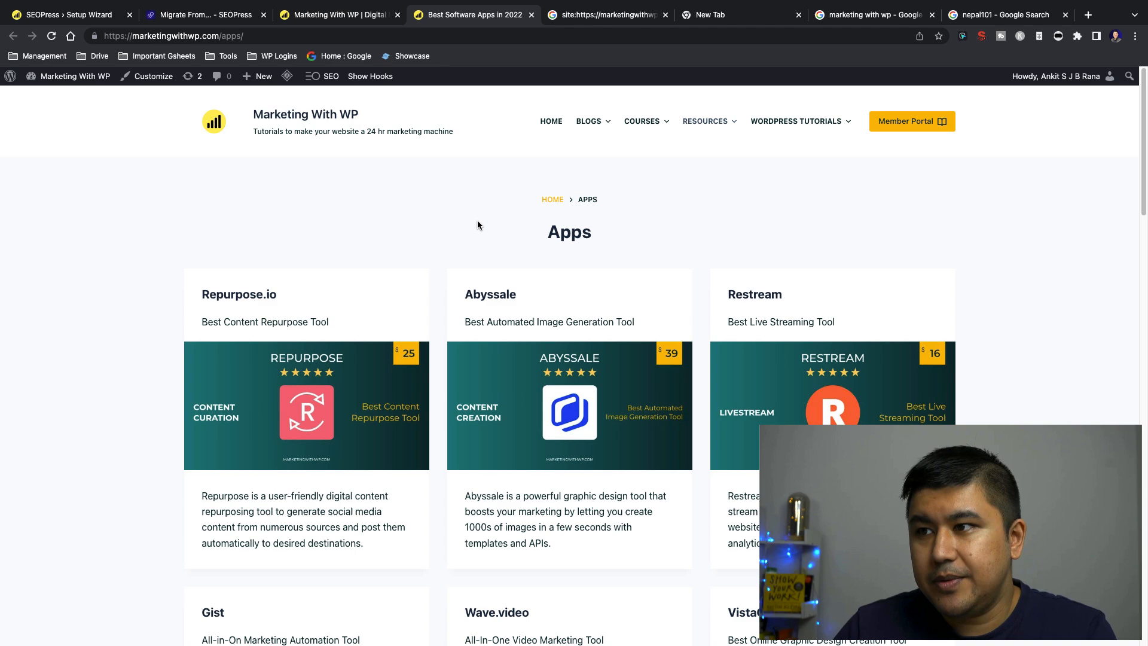
# Return to the Marketing With WP homepage and open the Plugins page from the Resources submenu
pyautogui.click(357, 14)
pyautogui.moveTo(687, 120)
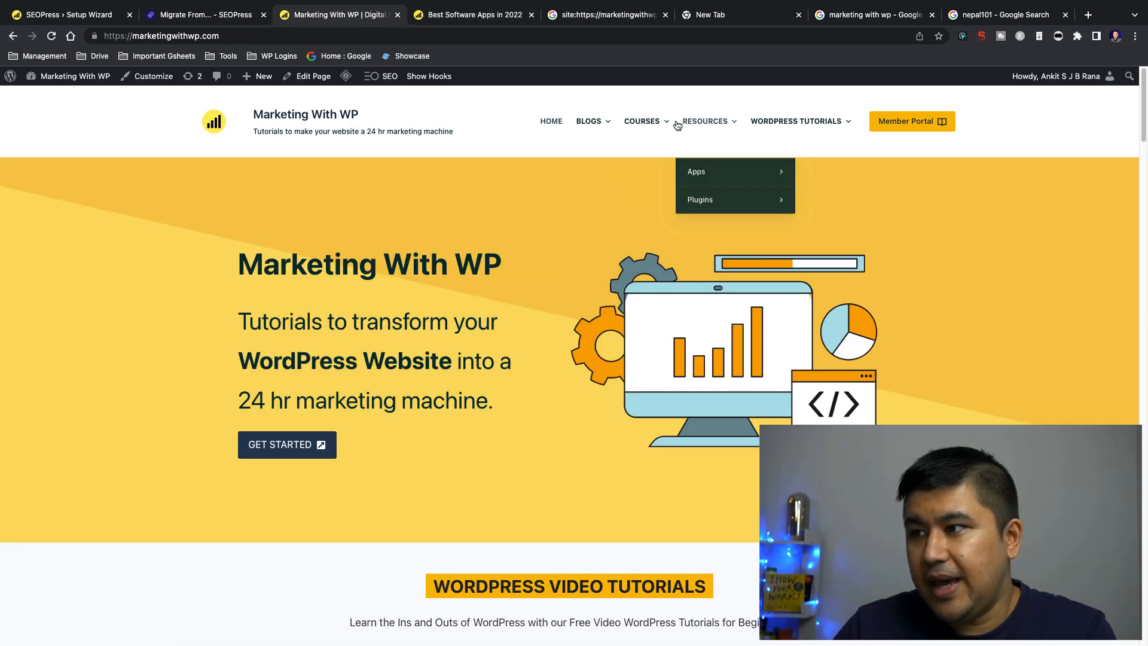
pyautogui.click(708, 203)
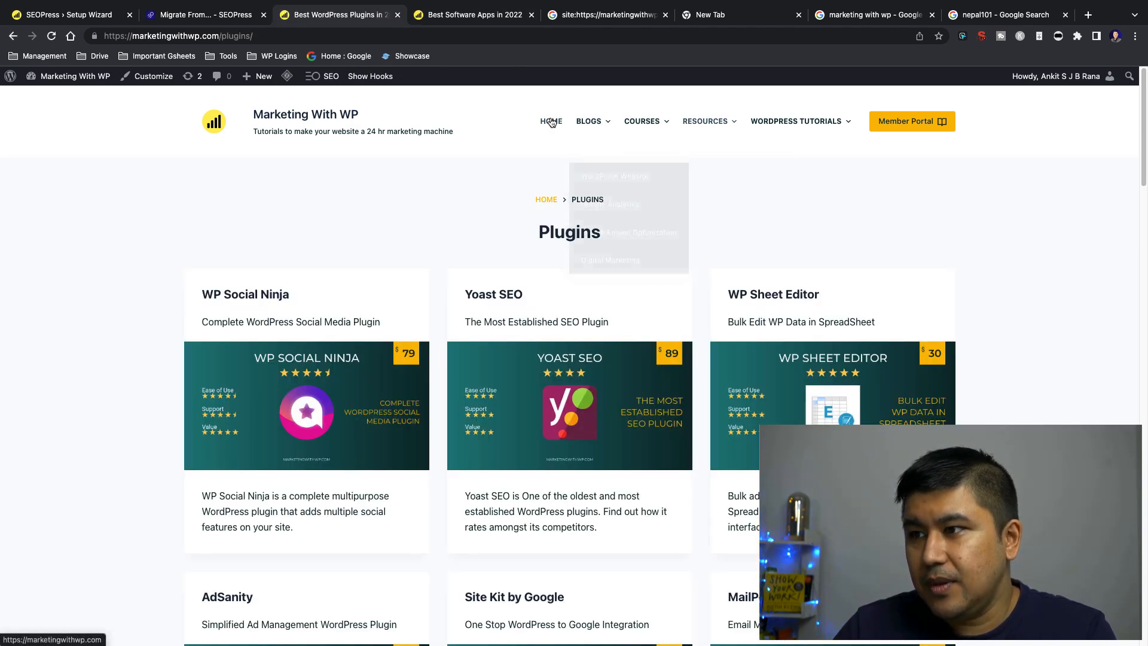
# Open the Blogs page in a new tab, place it before the Plugins page, and view the Plugins and Apps pages
pyautogui.rightClick(595, 119)
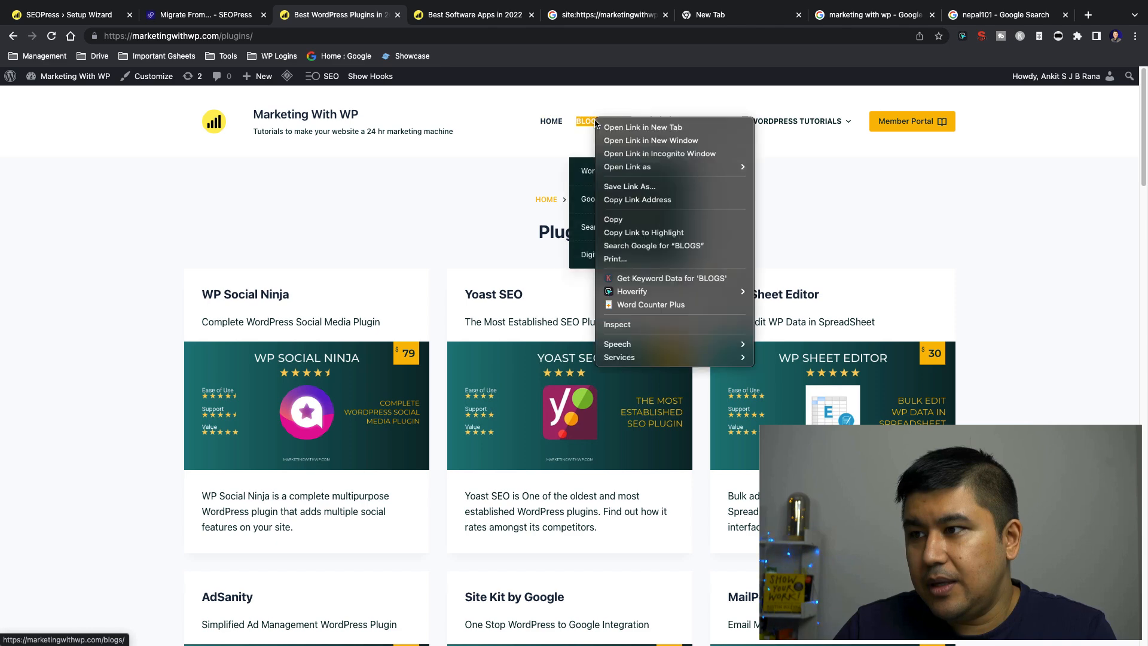
pyautogui.click(622, 124)
pyautogui.click(376, 14)
pyautogui.moveTo(376, 12); pyautogui.dragTo(325, 13)
pyautogui.click(414, 22)
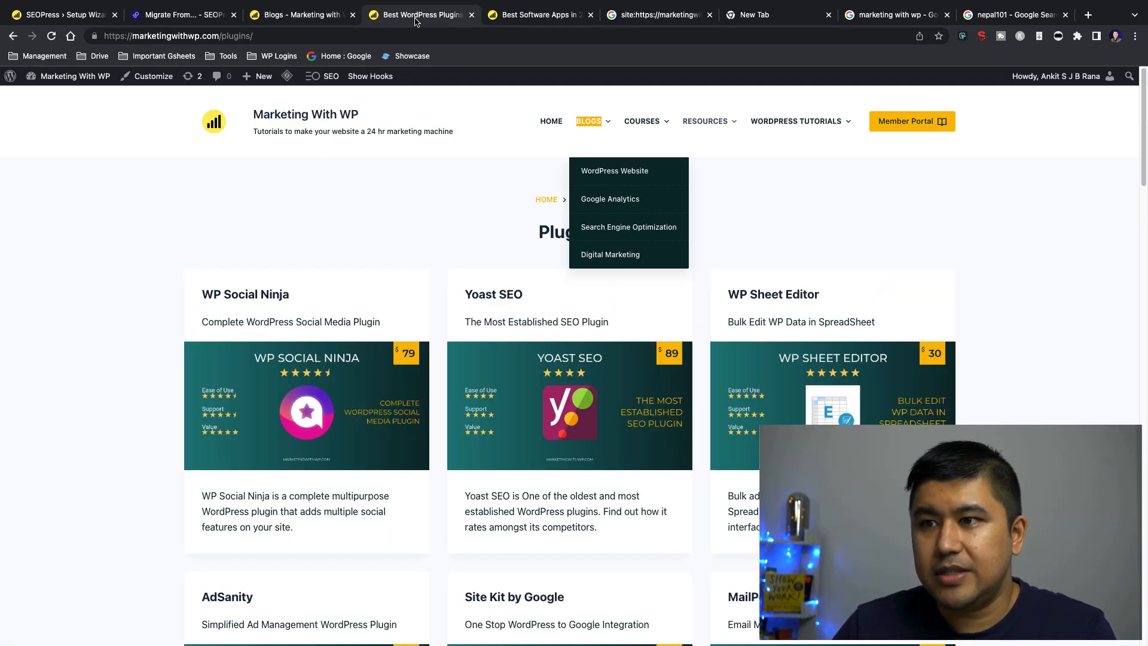
pyautogui.hotkey('ctrl', 'Tab')
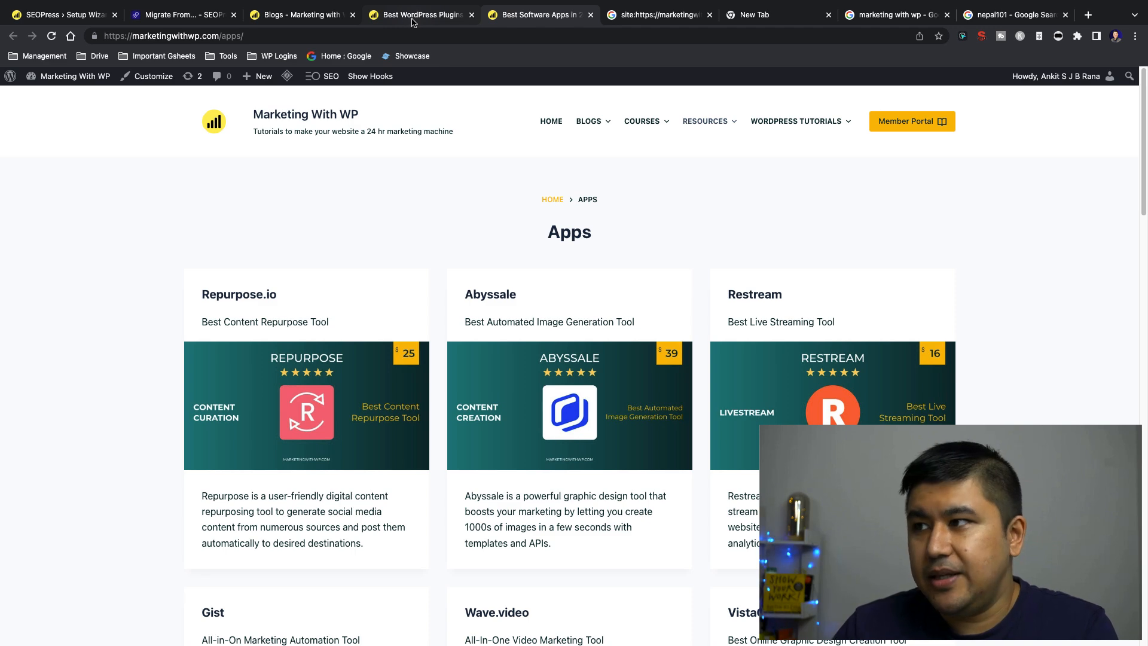
# Close the leftover Google search and blank tabs and return to the wizard's Indexing page
pyautogui.click(709, 15)
pyautogui.click(710, 16)
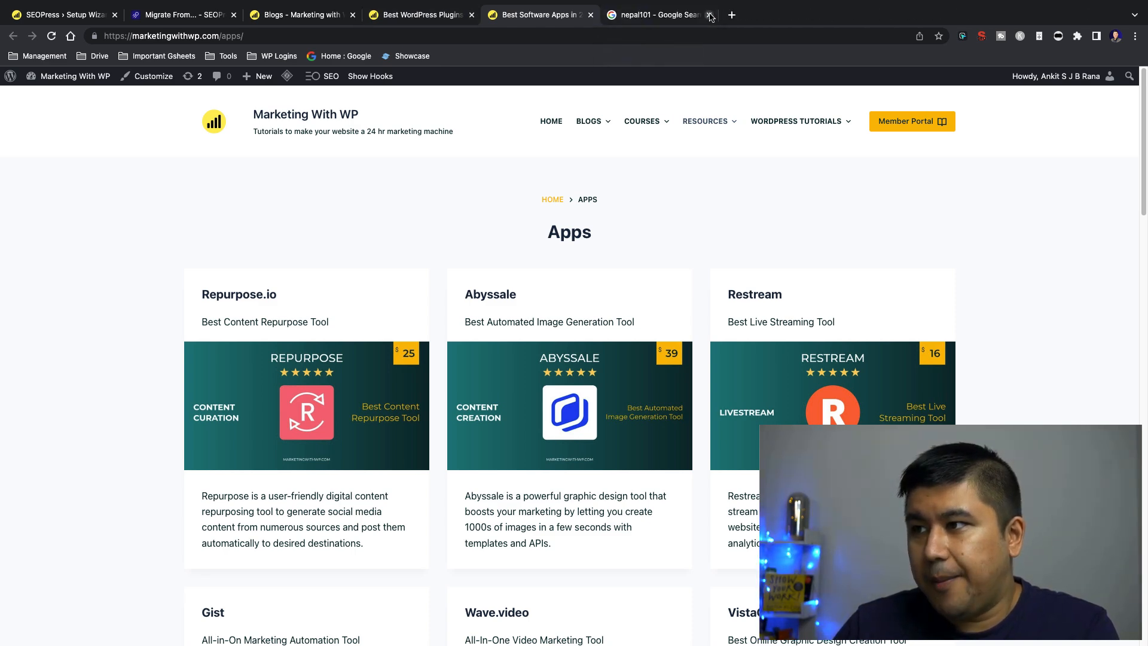
pyautogui.click(709, 16)
pyautogui.click(90, 18)
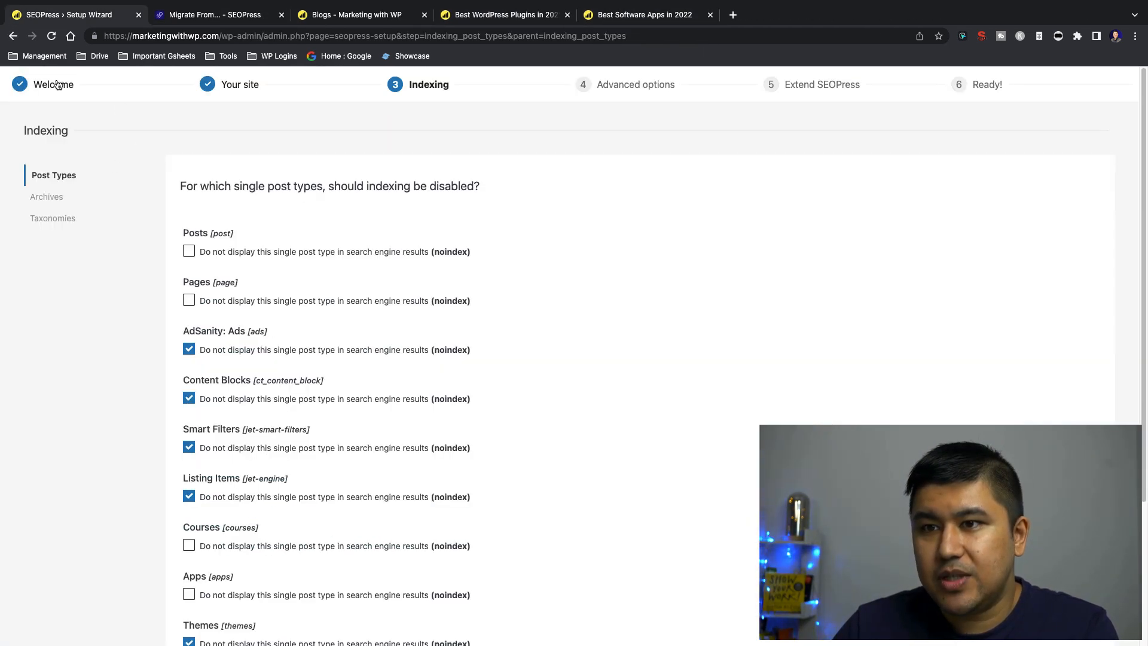
# Open the WordPress Dashboard from the Blogs page in a new tab and place it before the Blogs tab
pyautogui.click(372, 14)
pyautogui.rightClick(42, 92)
pyautogui.click(60, 99)
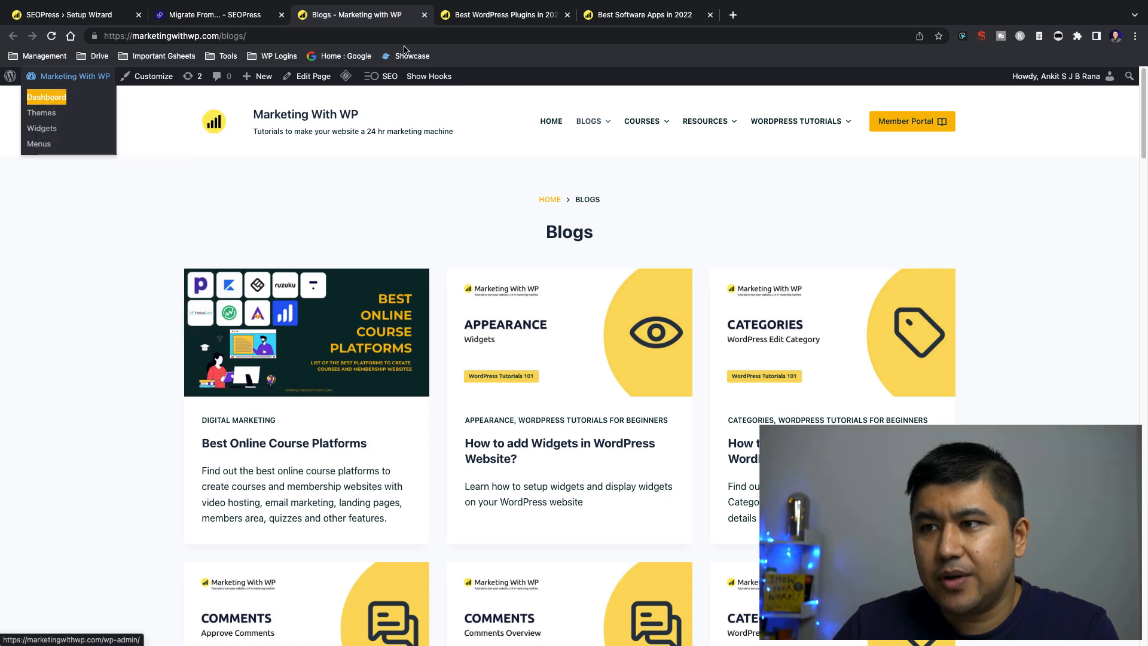
pyautogui.moveTo(478, 14); pyautogui.dragTo(397, 18)
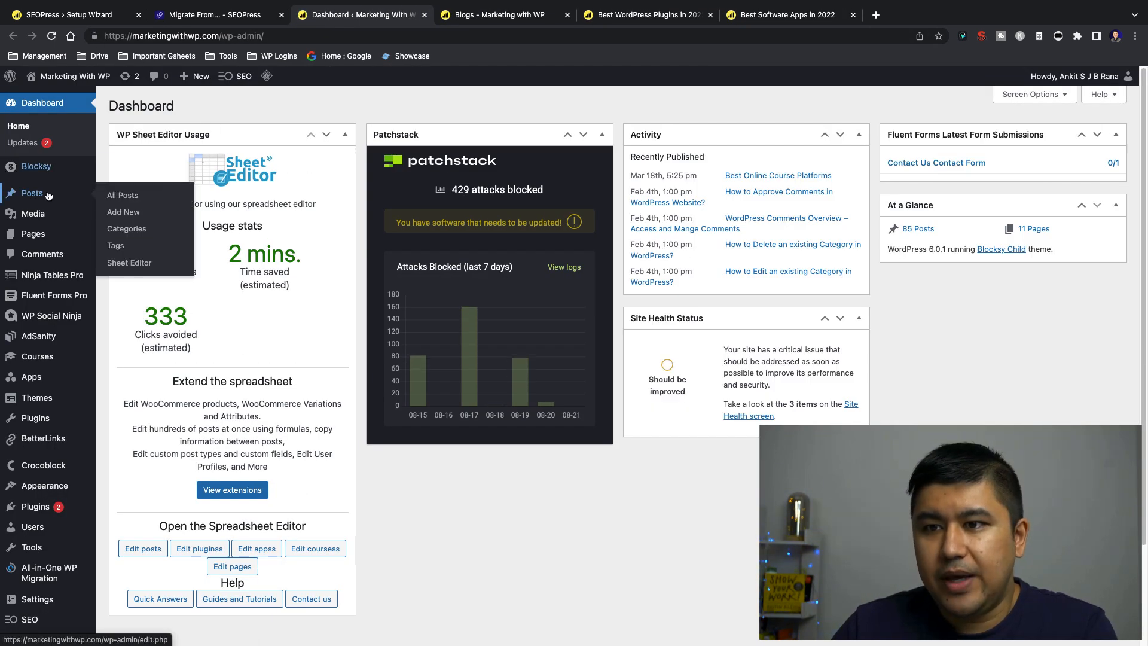
# Examine the Dashboard's admin menu for the site's post types, including Posts, Pages and Courses
pyautogui.moveTo(46, 235)
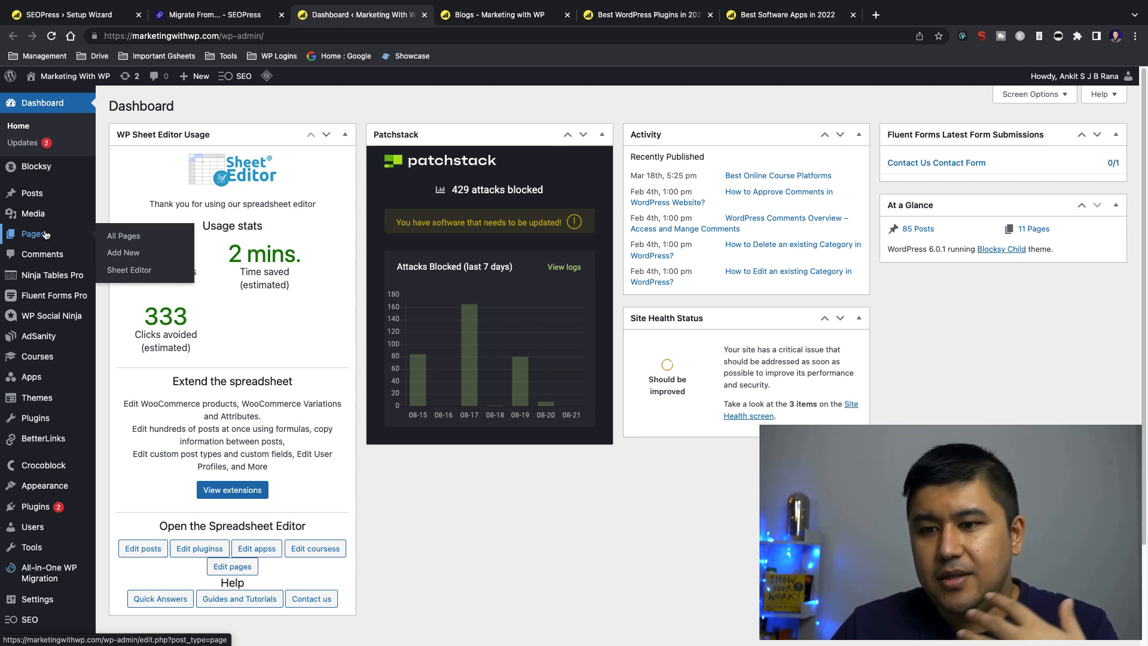
pyautogui.scroll(-3, 47, 269)
pyautogui.moveTo(43, 389)
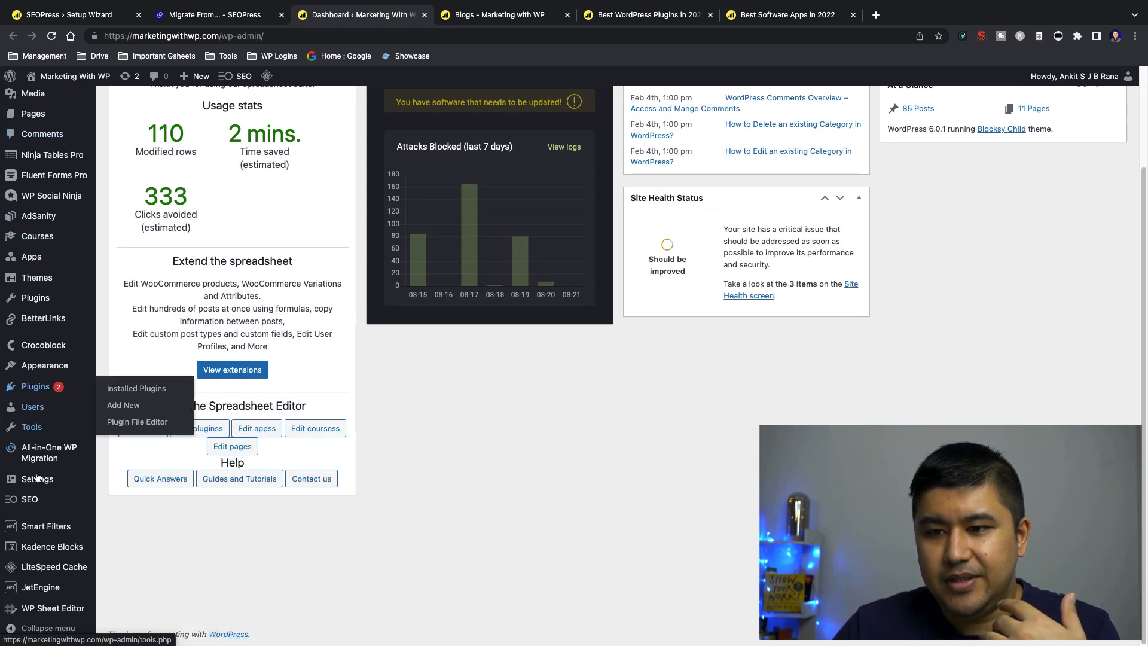
pyautogui.scroll(1, 36, 431)
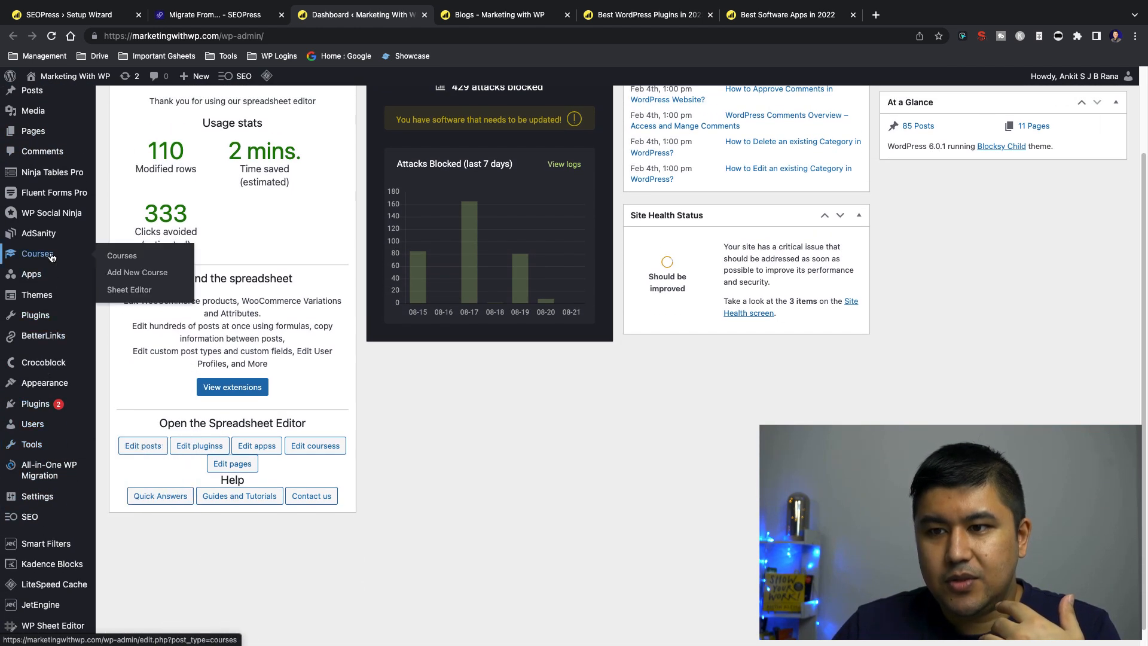
pyautogui.moveTo(53, 261)
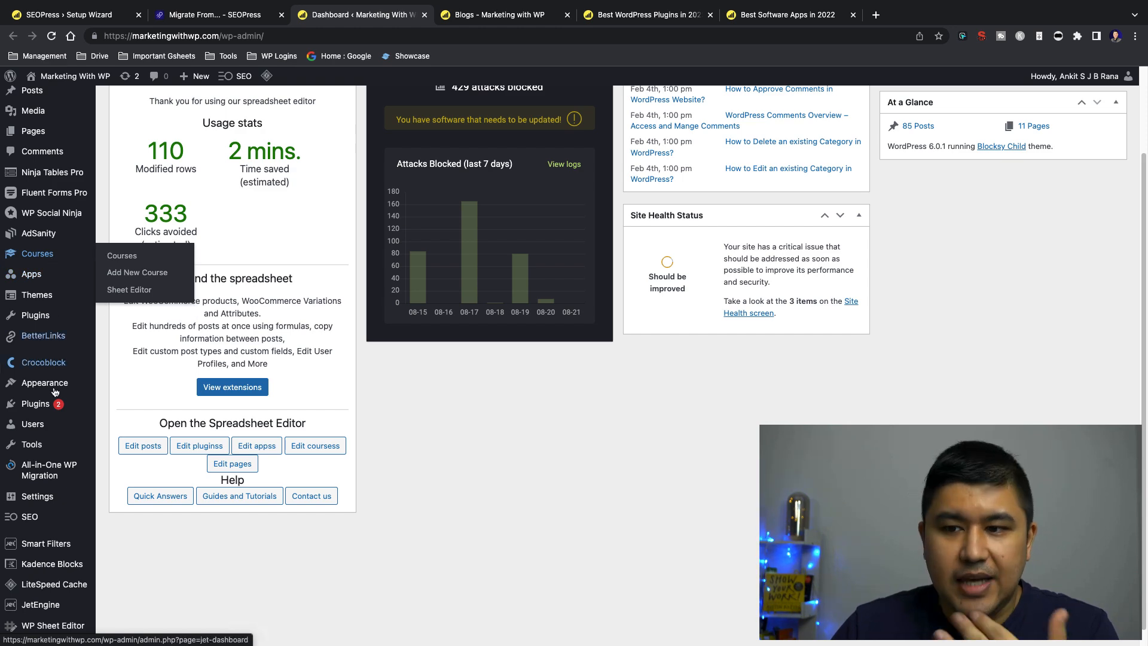
# Look at the site's Blogs, Plugins and Apps archive pages in turn
pyautogui.click(501, 24)
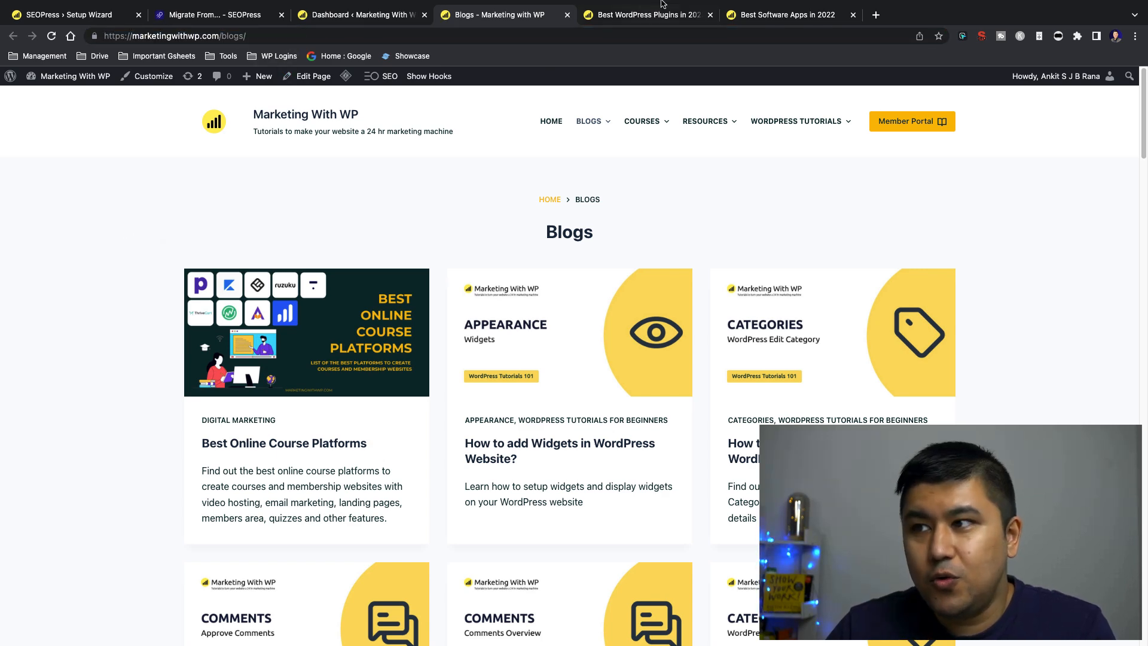
pyautogui.click(653, 46)
pyautogui.click(338, 67)
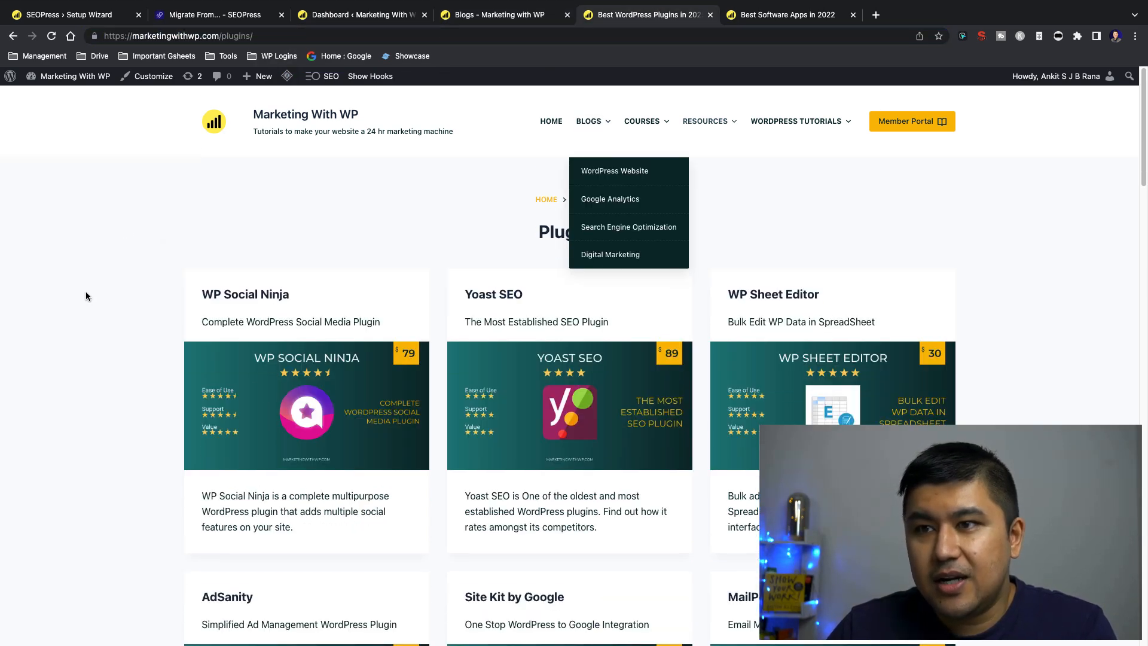
pyautogui.click(813, 17)
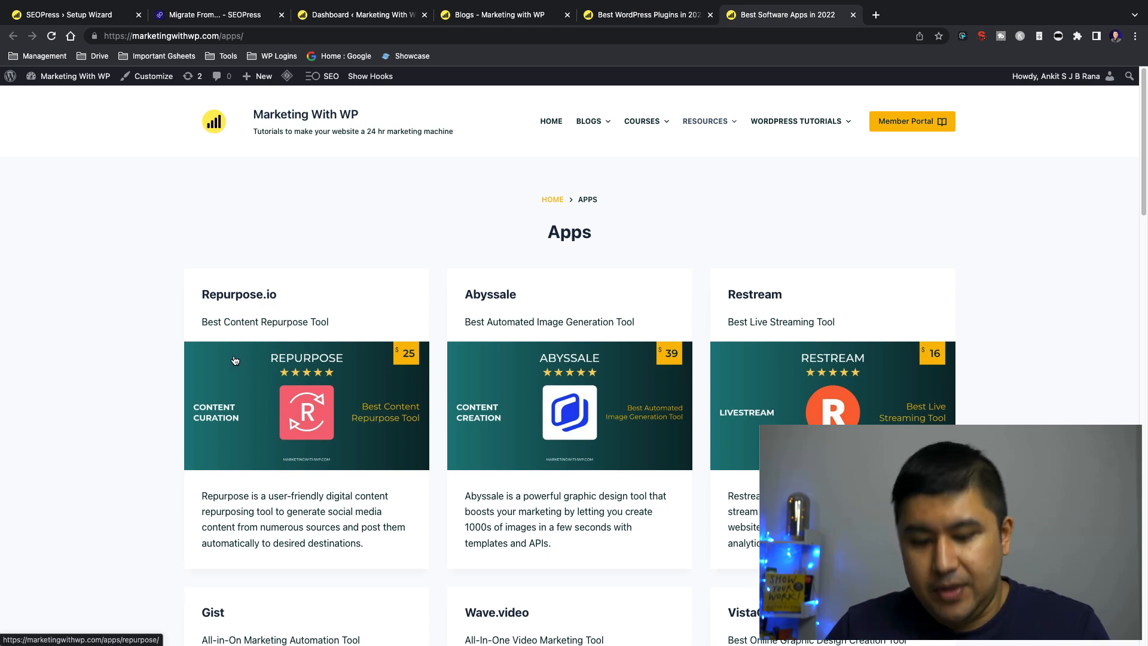
# Open marketingwithwp.com/sitemaps.xml in a new tab and examine the URLs in its post sitemap
pyautogui.hotkey('ctrl', 't')
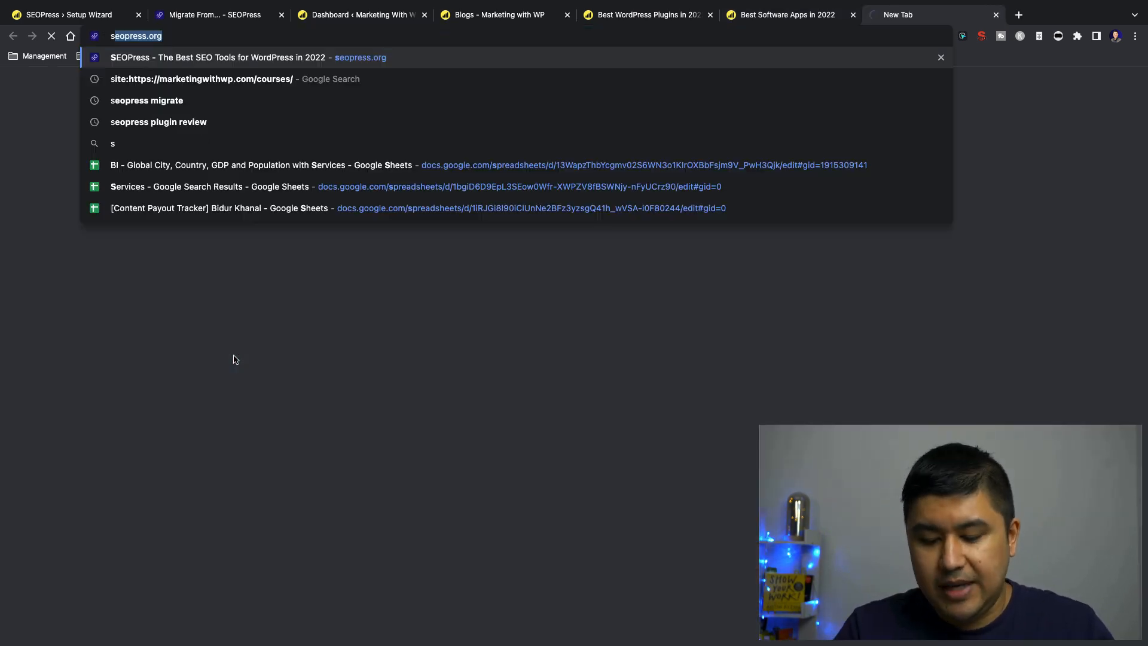
pyautogui.write('marketingwithwp.com')
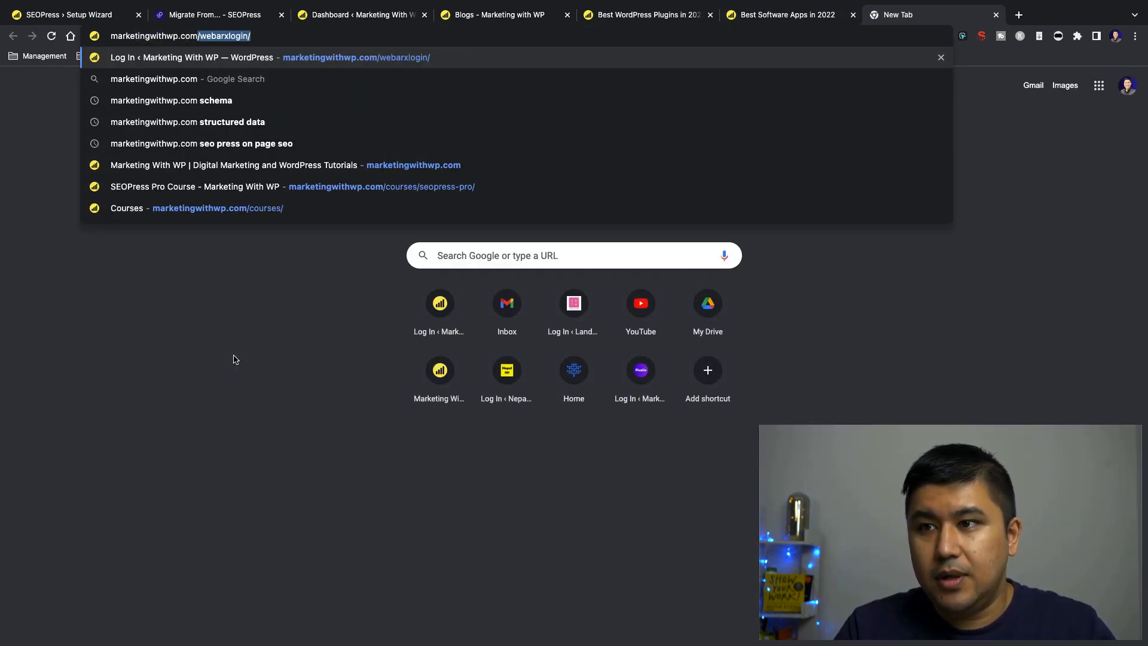
pyautogui.write('/site')
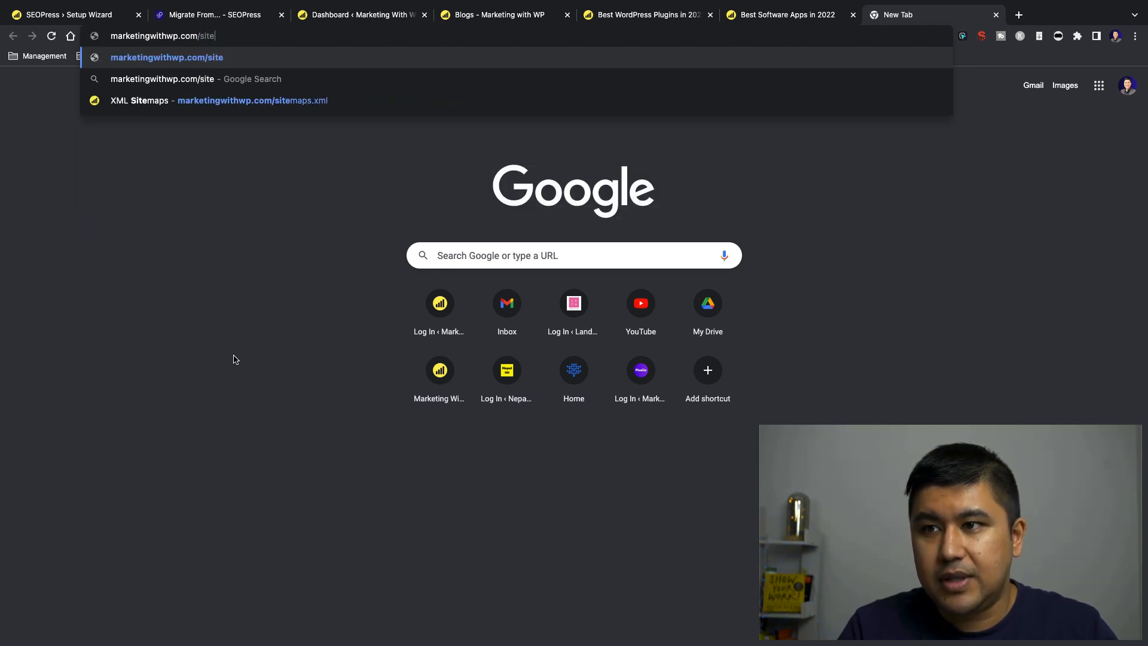
pyautogui.click(281, 101)
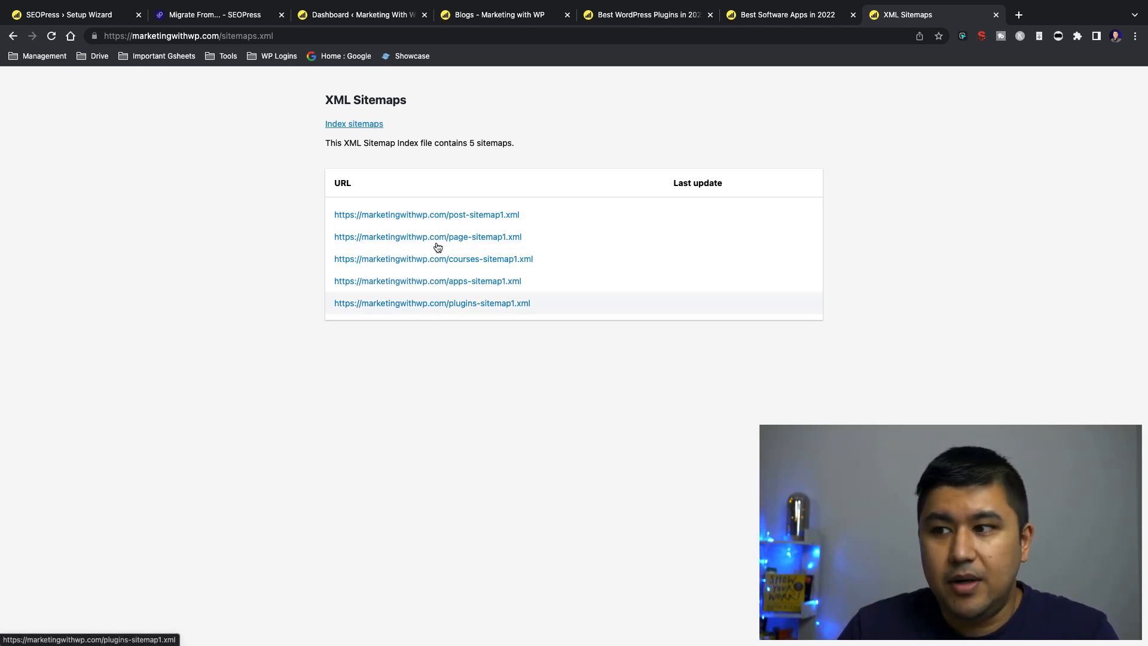
pyautogui.click(437, 216)
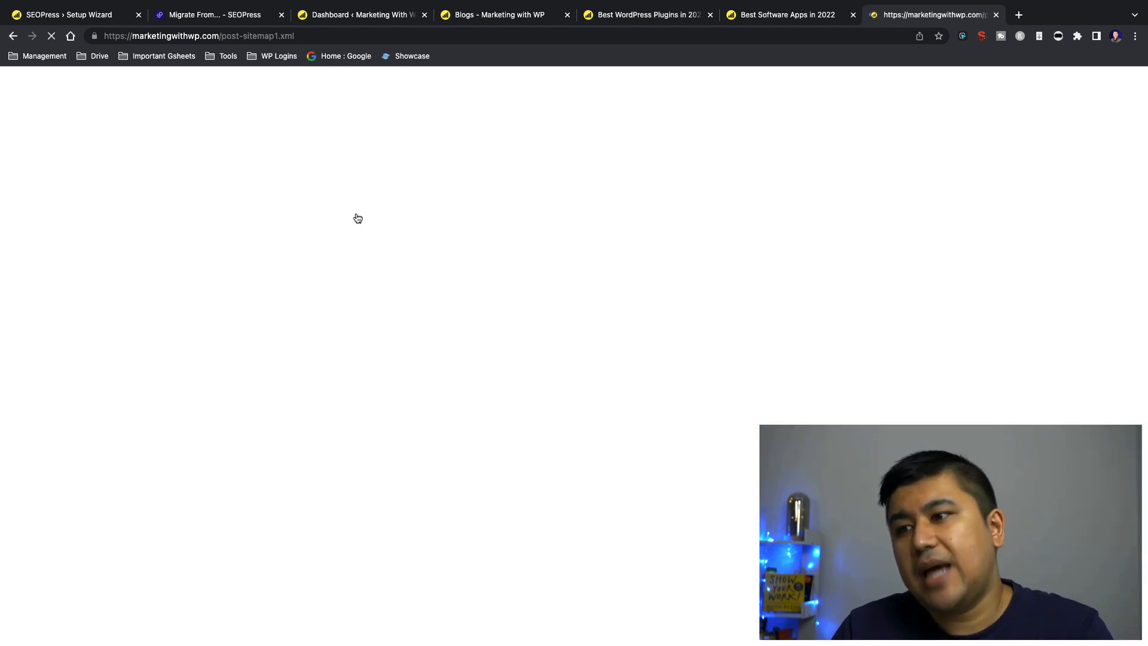
pyautogui.scroll(-15, 267, 261)
pyautogui.scroll(15, 267, 261)
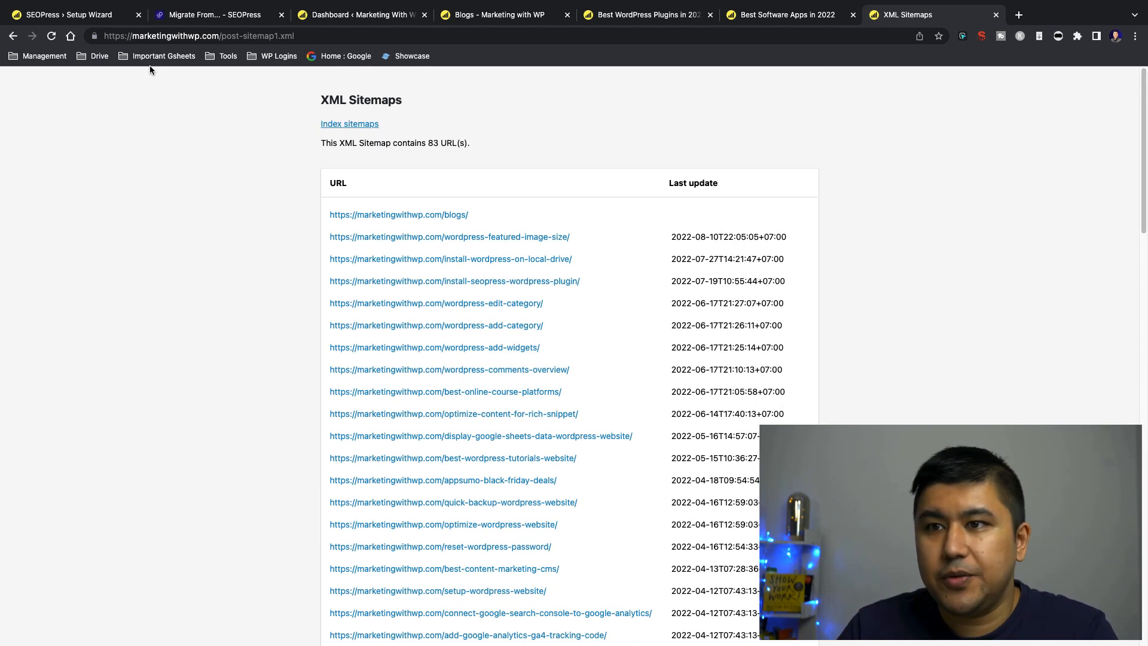
# Return to the setup wizard and review the noindex question and settings for every single post type
pyautogui.click(111, 19)
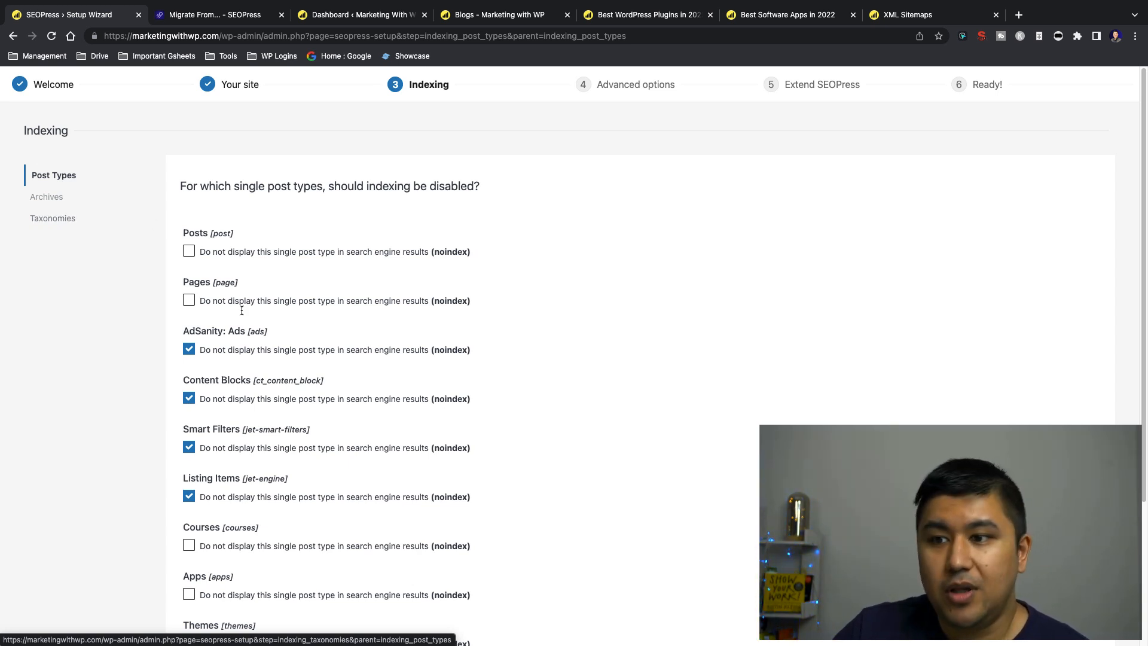
pyautogui.scroll(-5, 121, 406)
pyautogui.scroll(5, 122, 408)
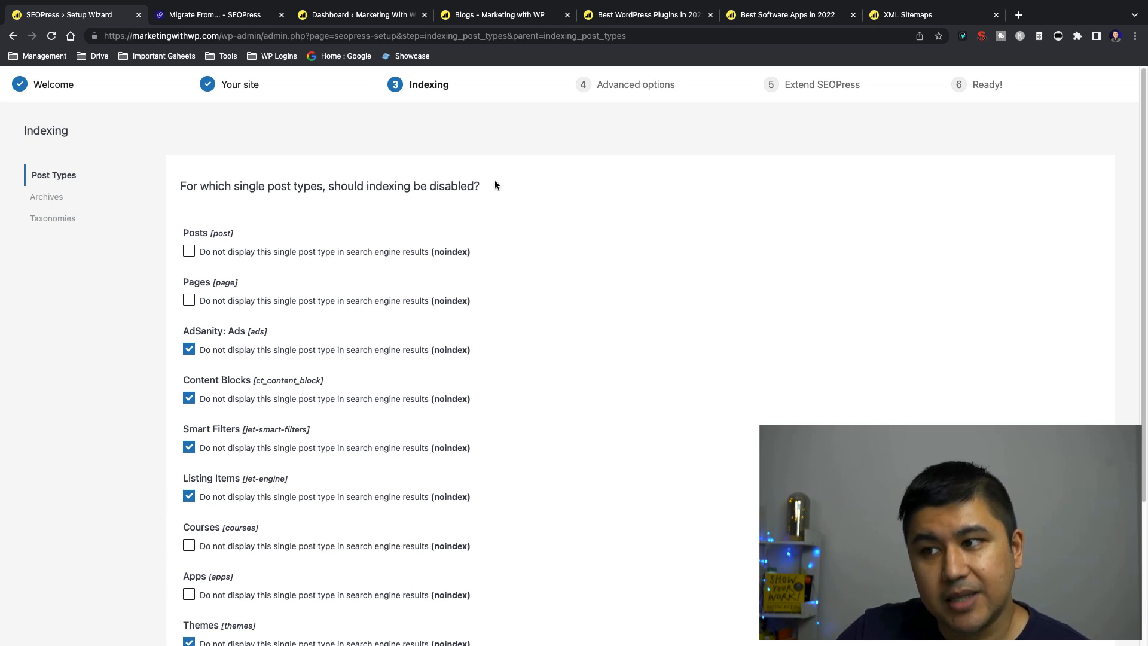
pyautogui.tripleClick(459, 189)
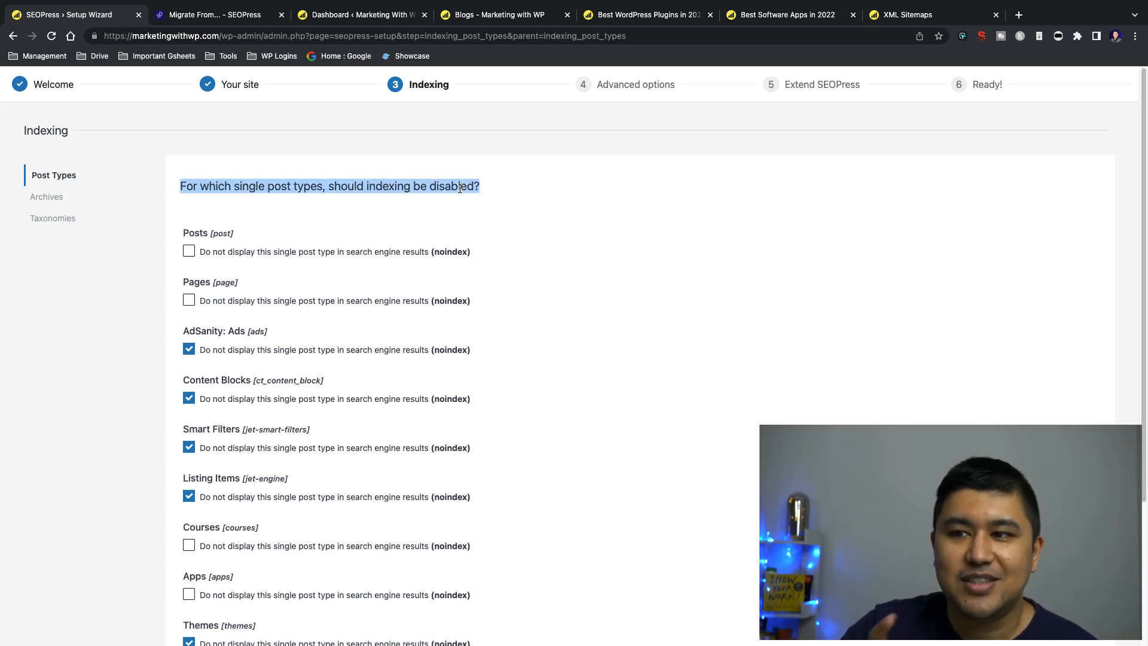
pyautogui.click(460, 189)
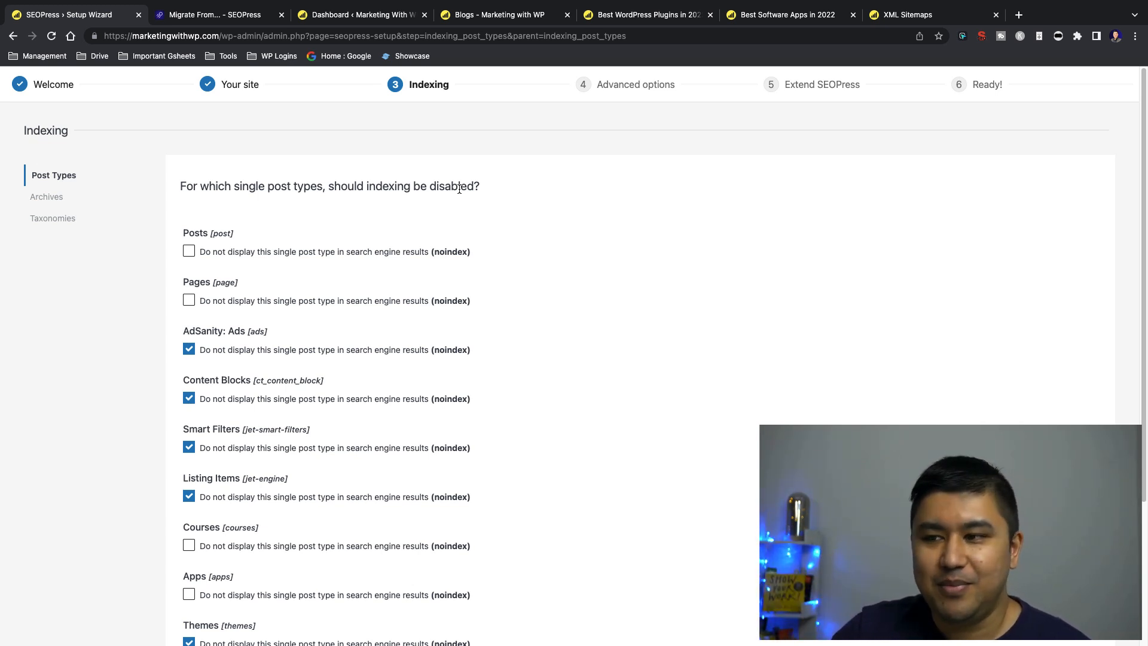
pyautogui.tripleClick(458, 186)
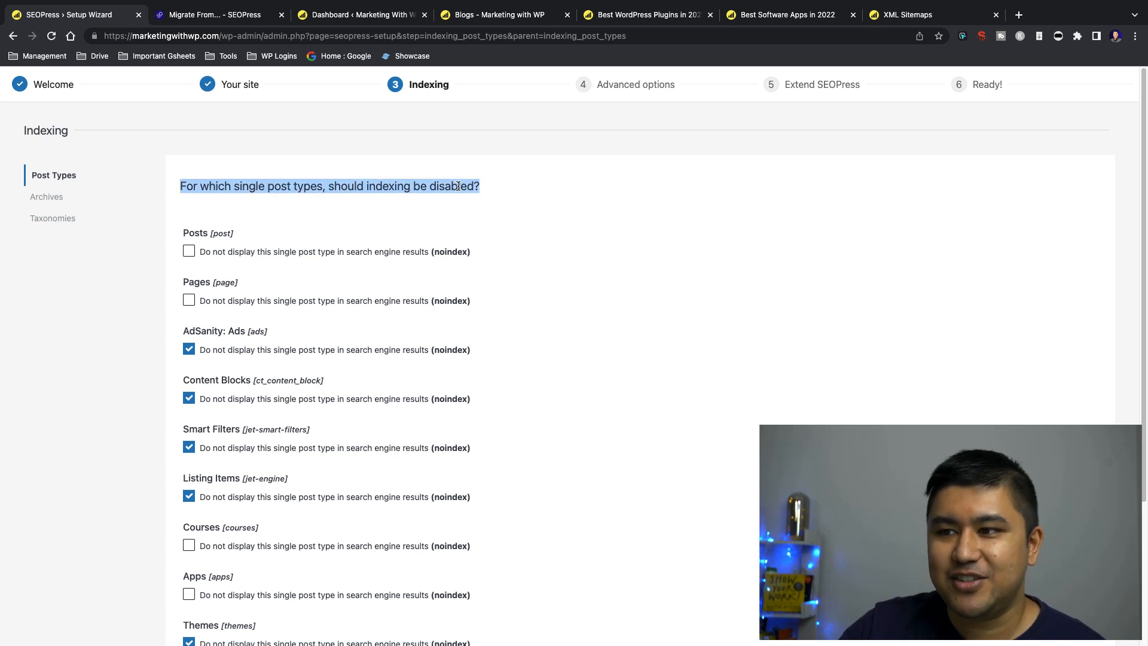
pyautogui.click(457, 187)
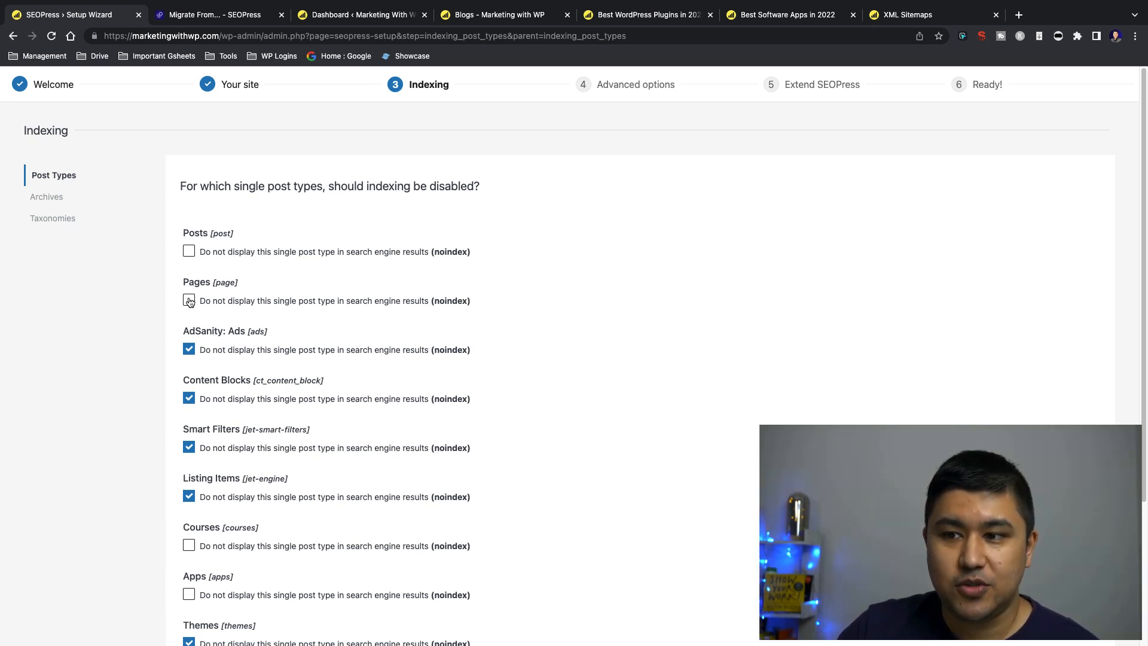
pyautogui.scroll(-3, 112, 294)
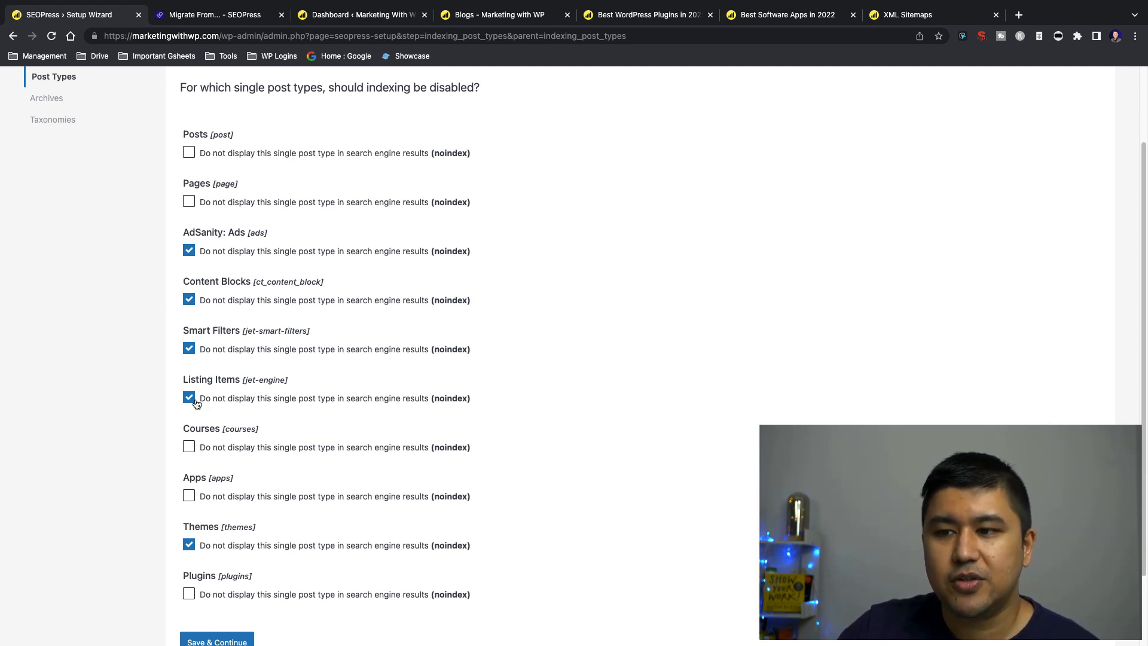
pyautogui.scroll(-3, 73, 320)
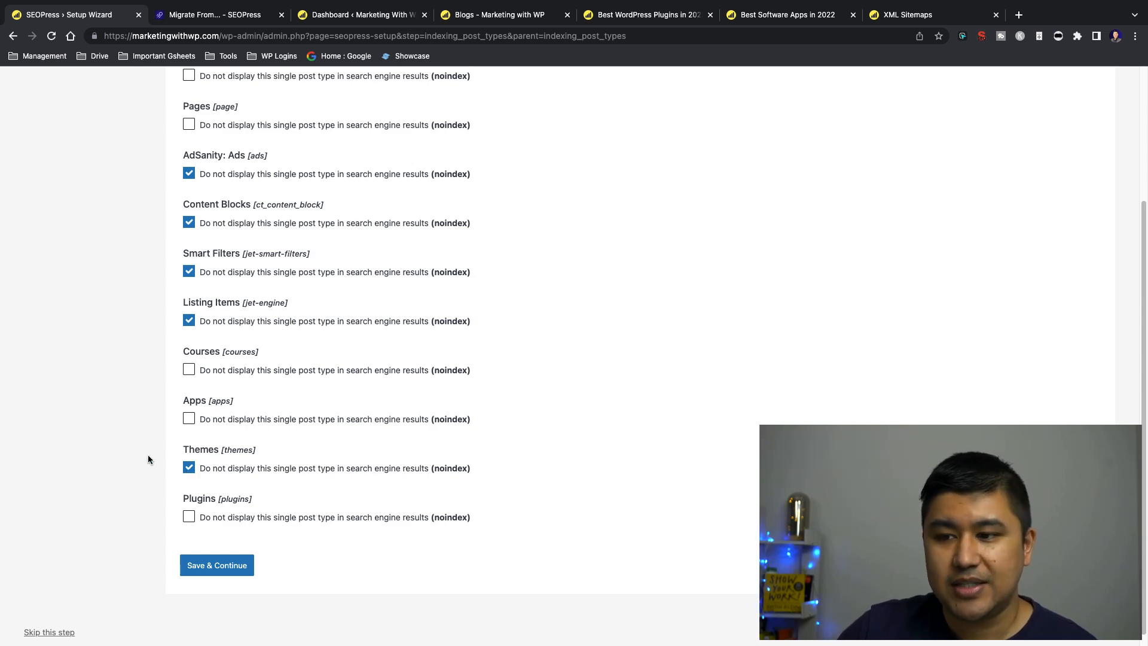
# Recheck the noindex settings for all single post types, then save them and continue to the post type archives question
pyautogui.scroll(2, 130, 469)
pyautogui.scroll(1, 129, 469)
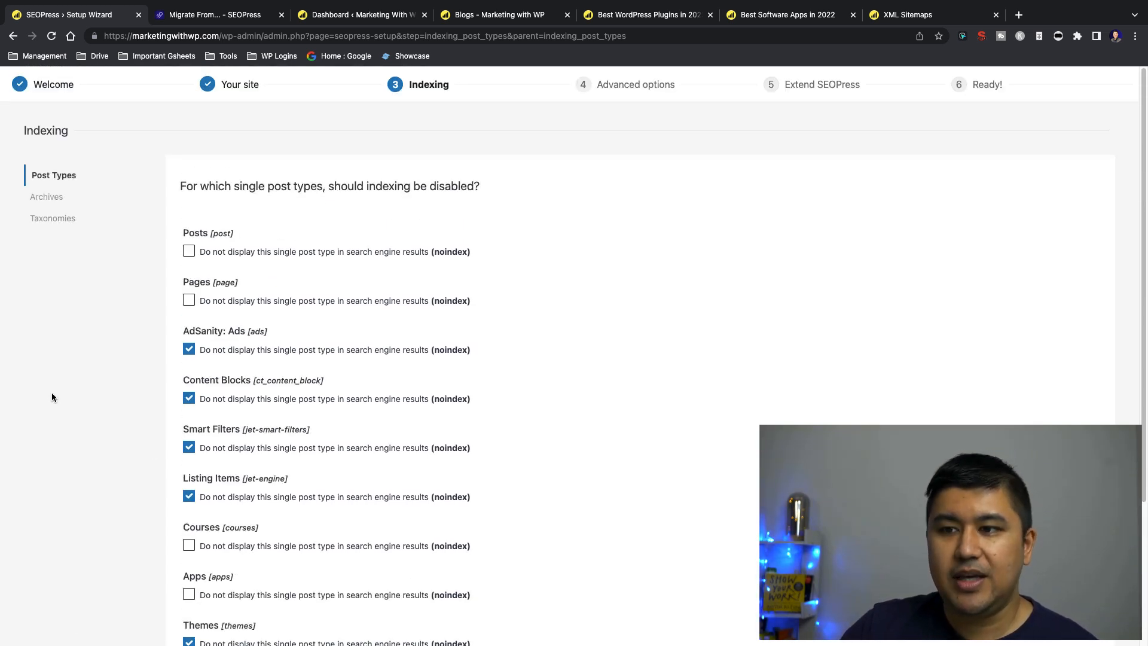
pyautogui.scroll(-2, 111, 308)
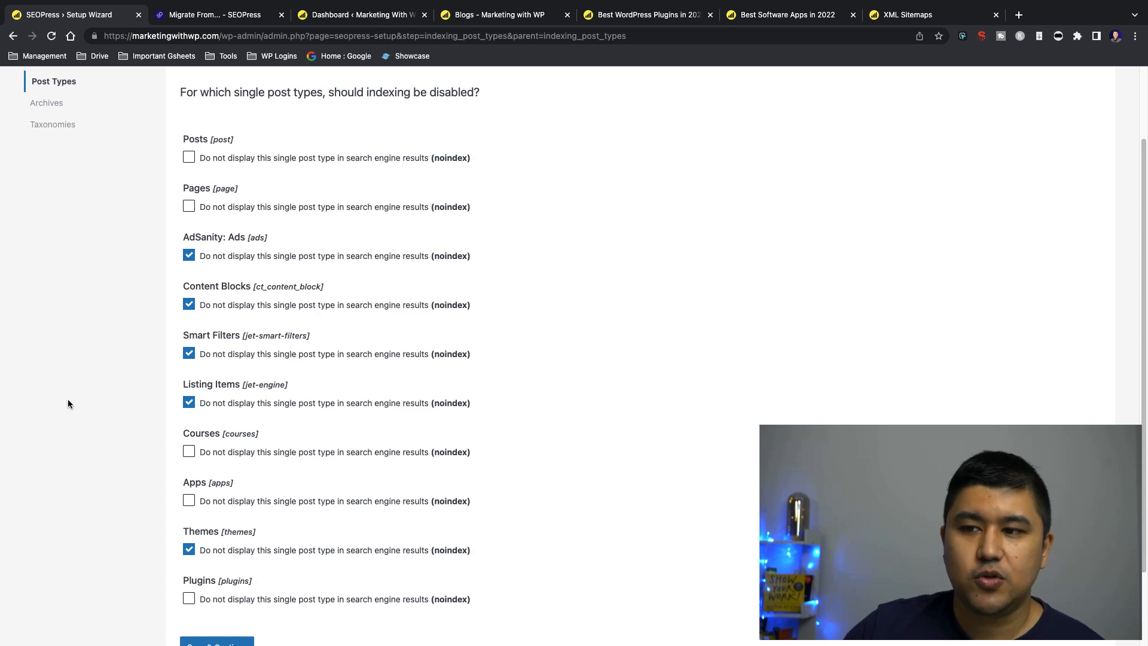
pyautogui.scroll(-2, 134, 351)
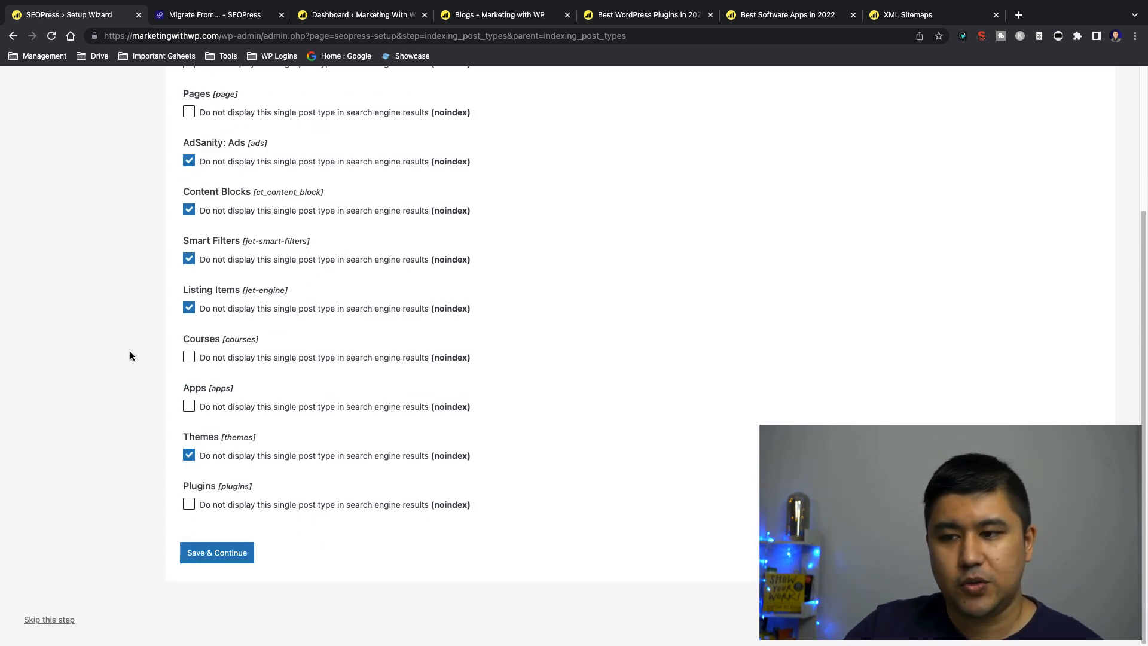
pyautogui.scroll(3, 119, 377)
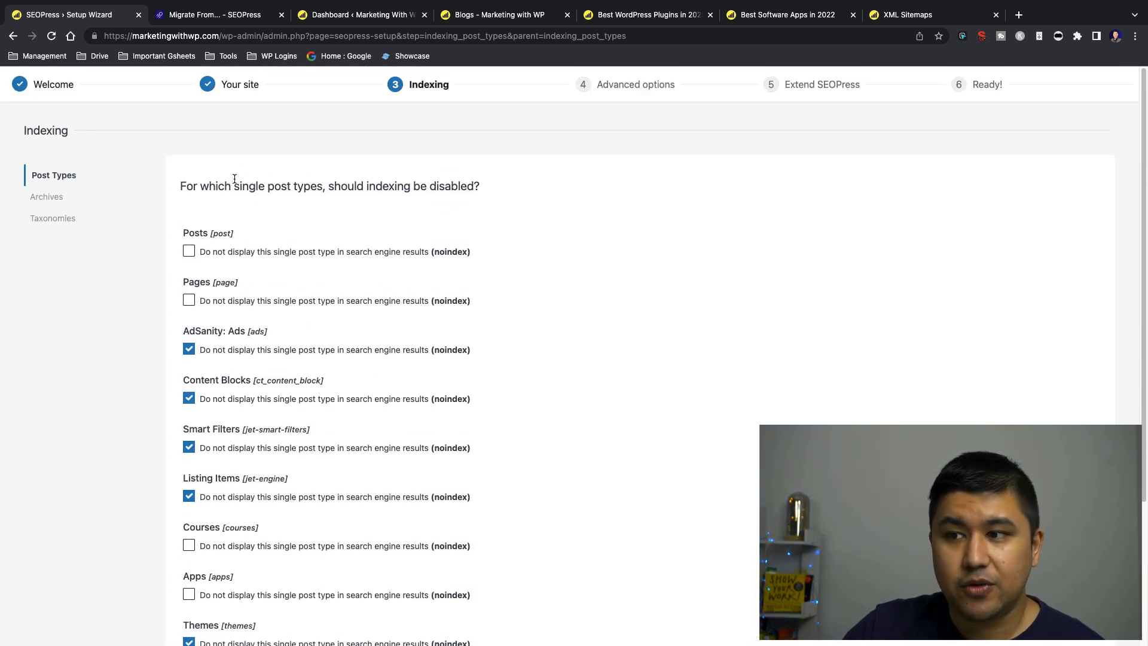
pyautogui.scroll(-4, 90, 287)
pyautogui.click(203, 546)
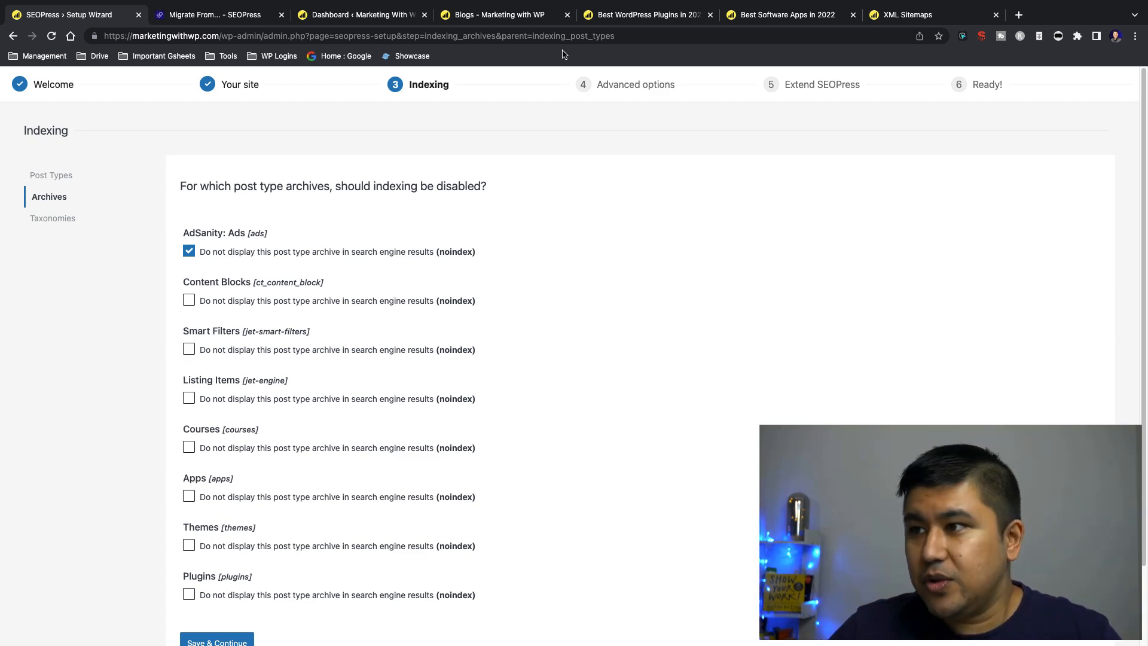
# Open the site's Blogs page and examine its post listing and address as an example of an archive
pyautogui.click(524, 18)
pyautogui.moveTo(567, 113)
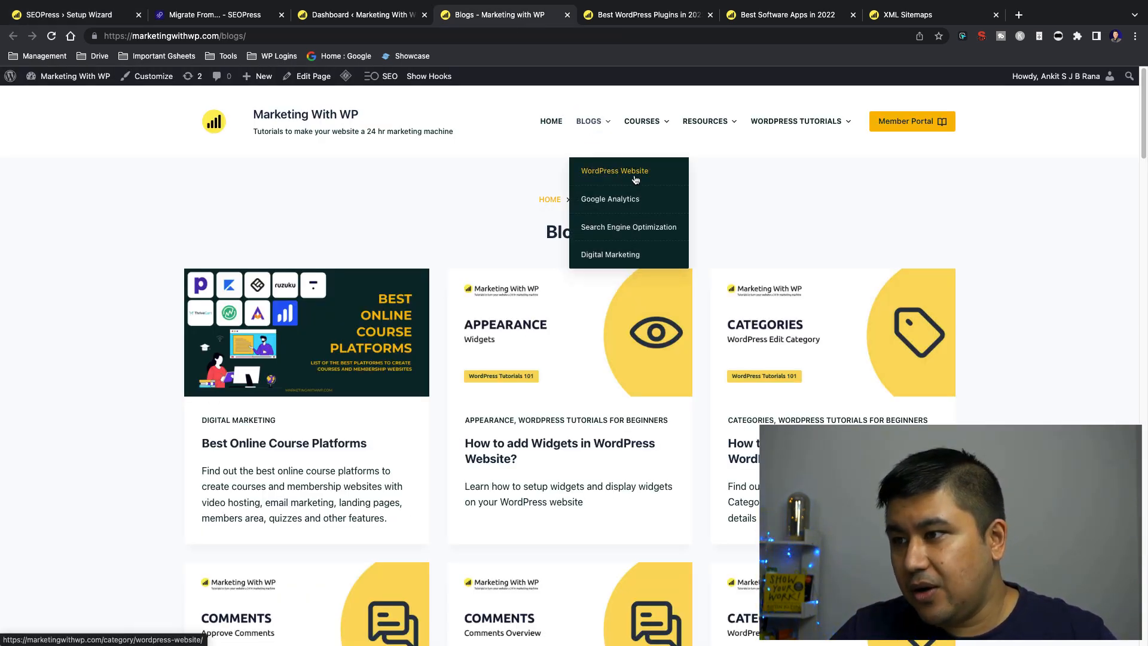
pyautogui.scroll(-5, 472, 483)
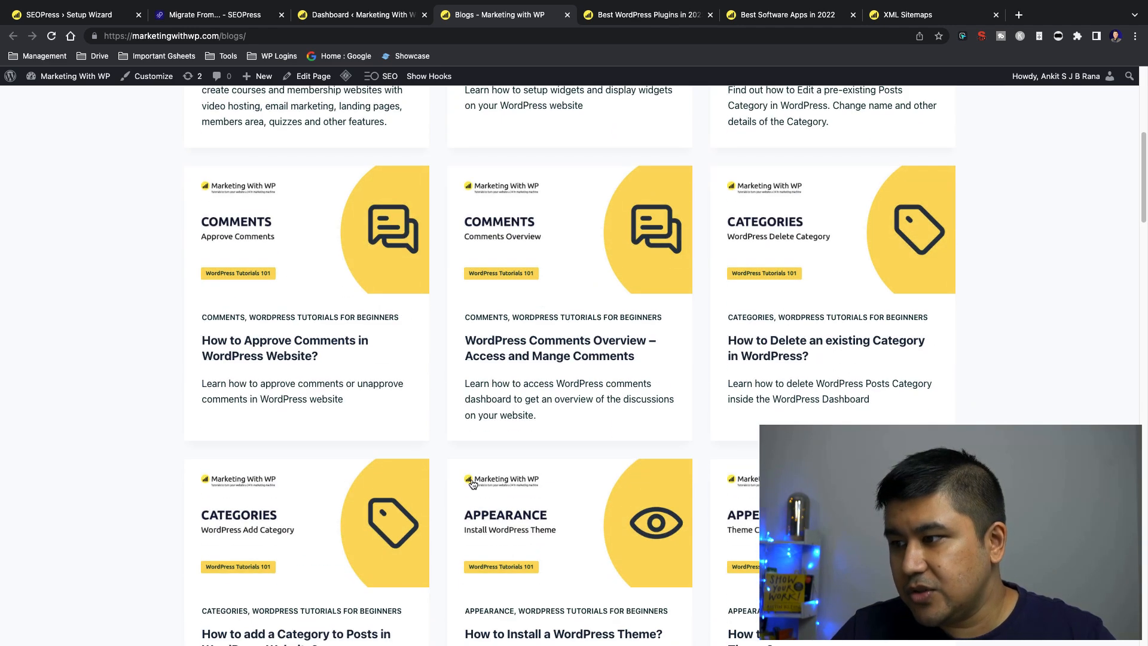
pyautogui.scroll(5, 114, 405)
pyautogui.click(292, 35)
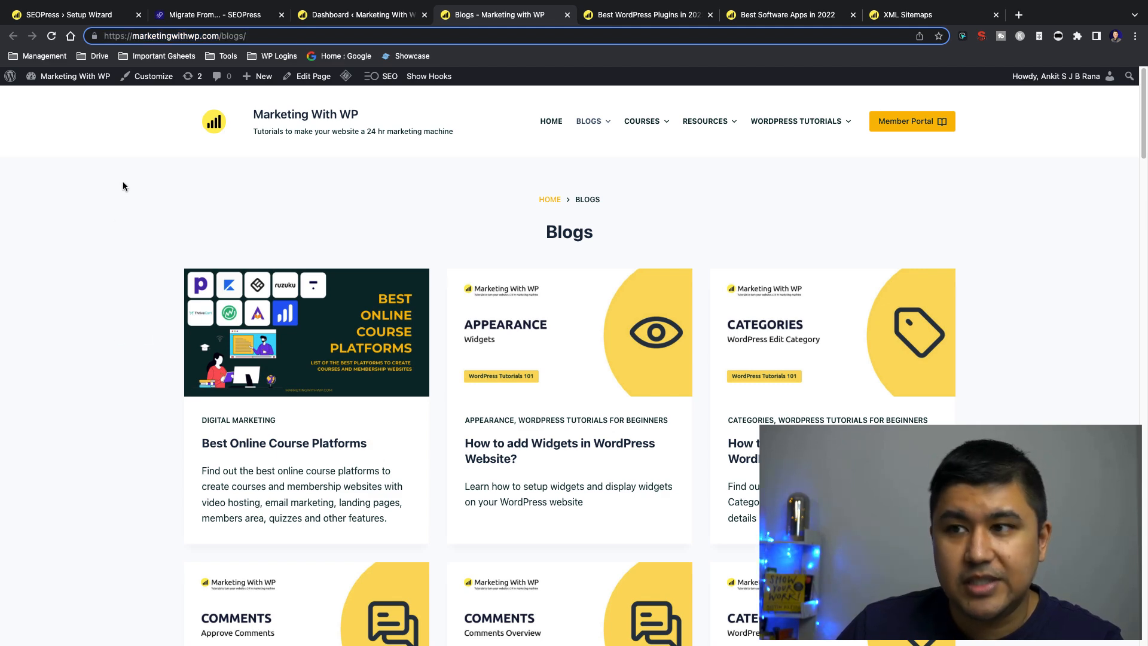
# Return to the setup wizard and review the noindex options for every post type archive
pyautogui.click(84, 19)
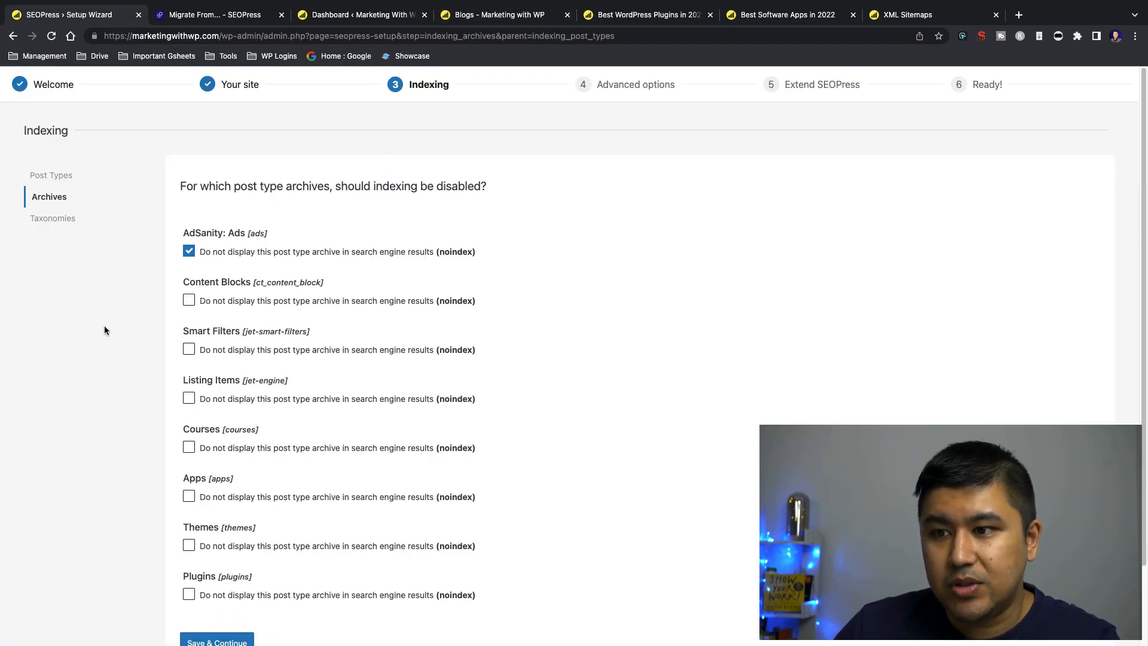
pyautogui.scroll(-2, 107, 318)
pyautogui.scroll(2, 109, 320)
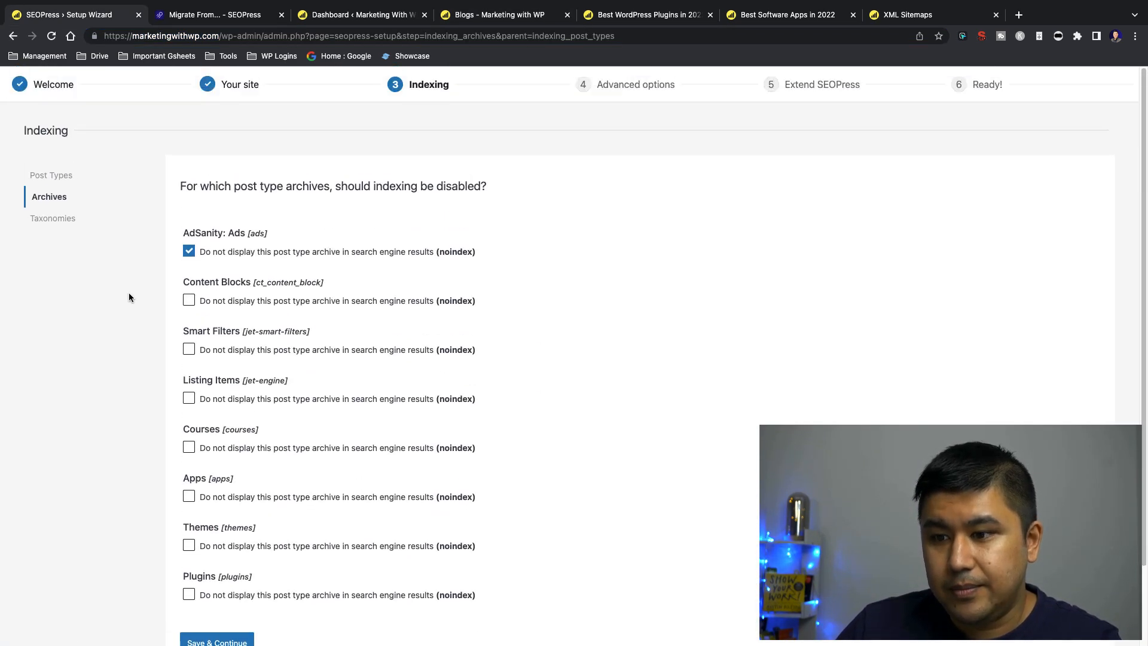
pyautogui.scroll(-3, 128, 293)
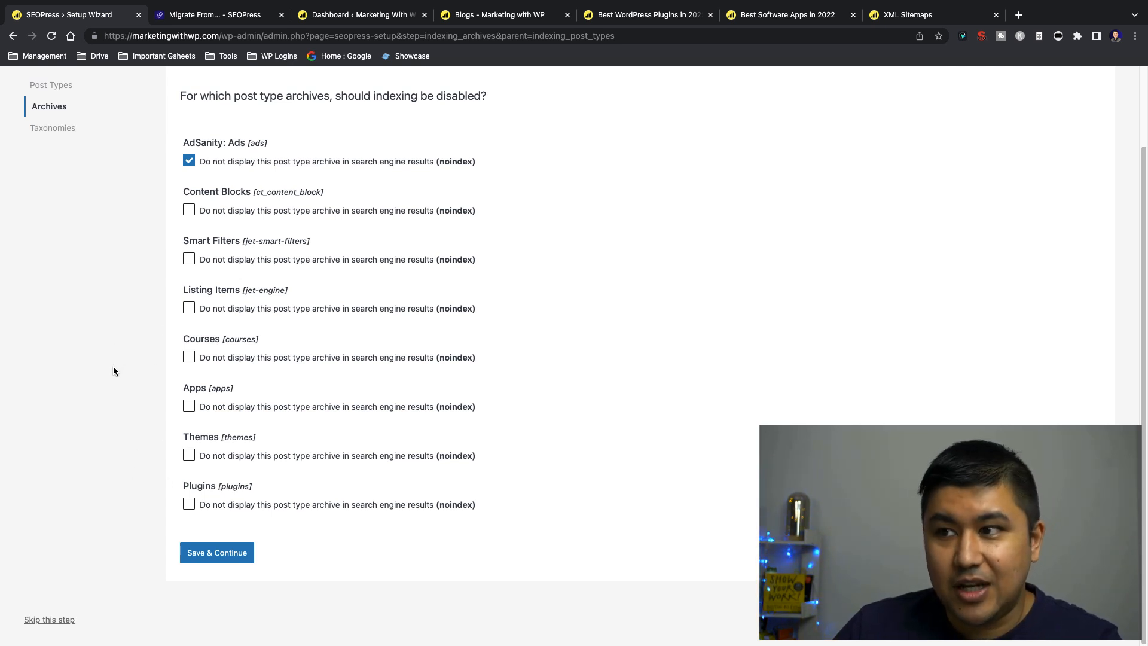
pyautogui.scroll(1, 120, 386)
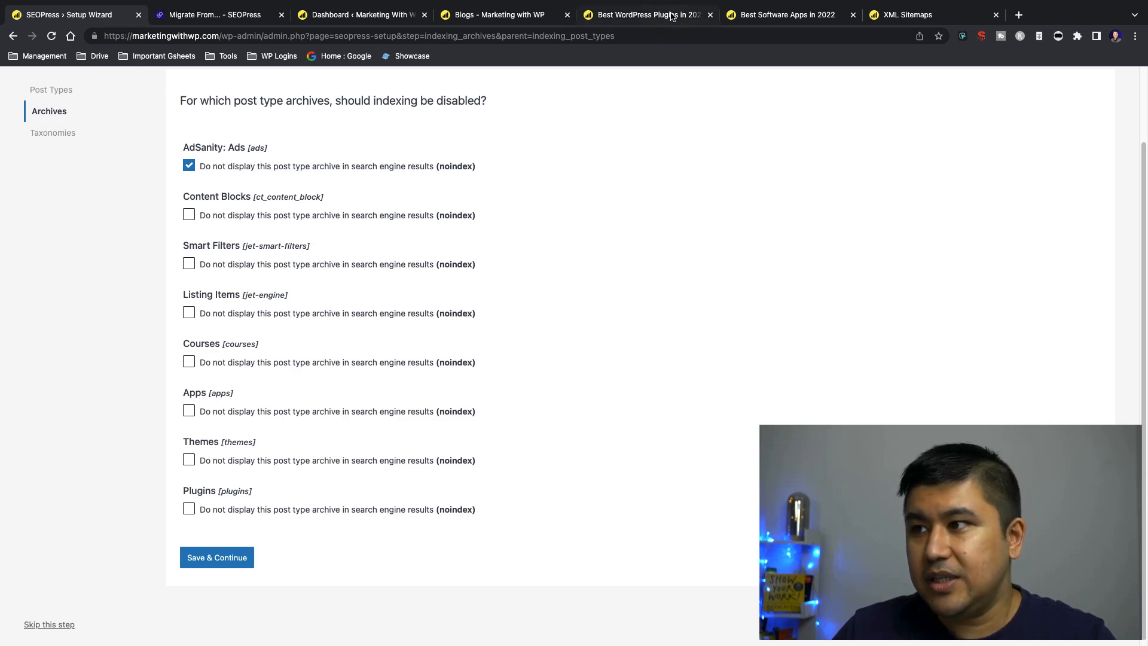
# Compare the site's Plugins and Apps archive pages, then return to the archive indexing settings
pyautogui.click(649, 15)
pyautogui.click(762, 12)
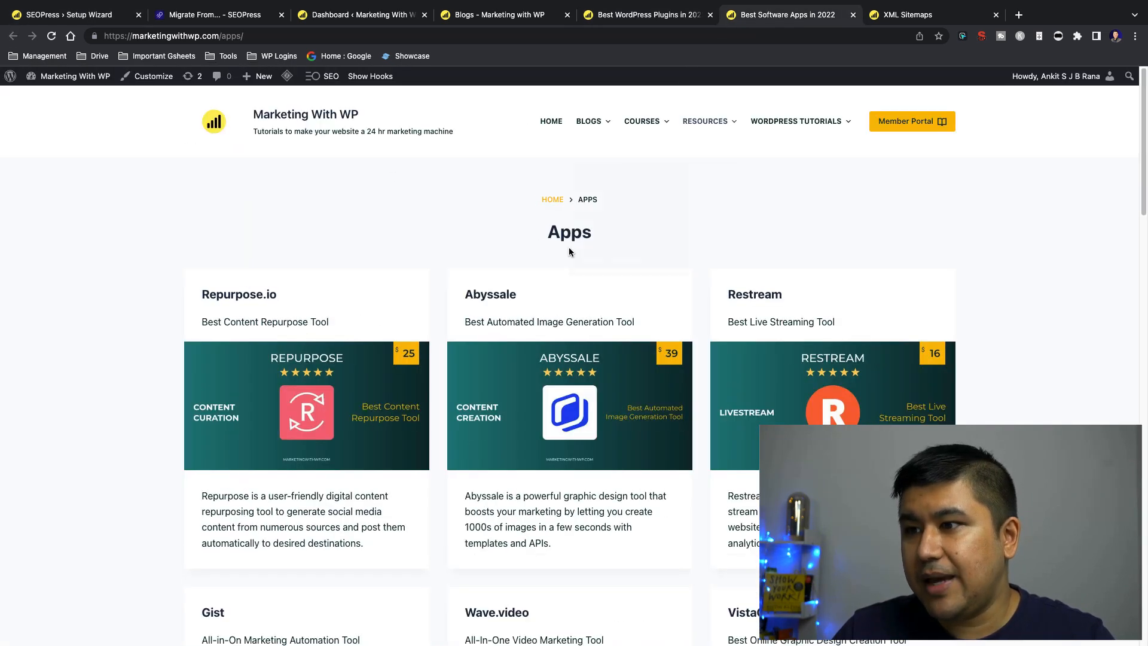
pyautogui.press('super+1')
pyautogui.click(655, 14)
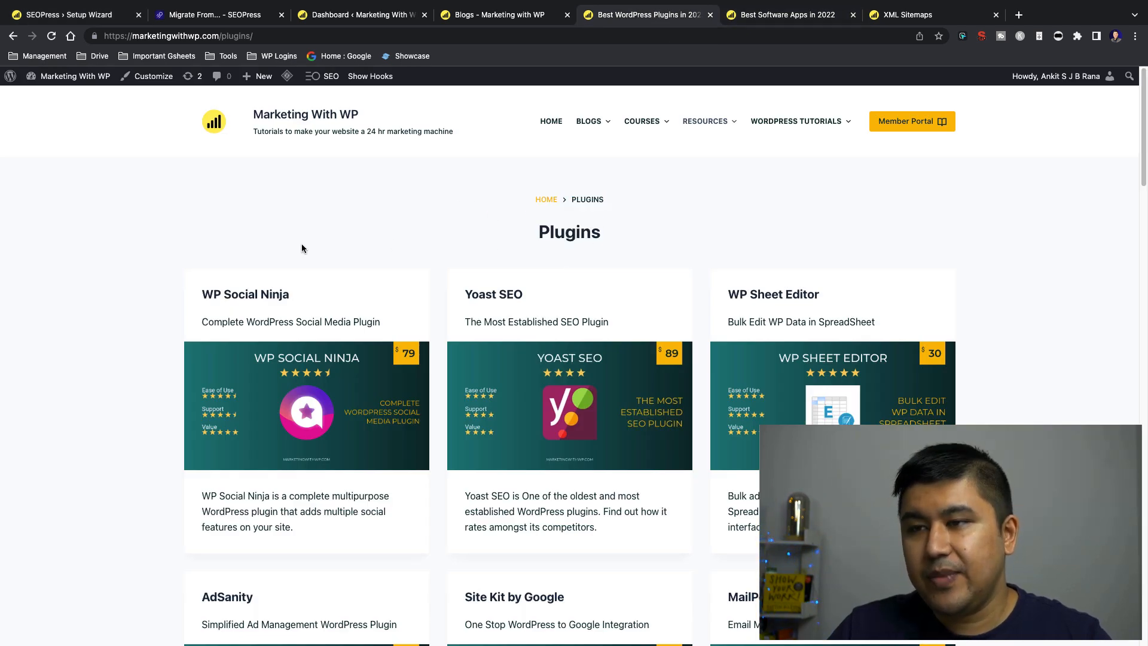
pyautogui.click(767, 15)
pyautogui.click(103, 19)
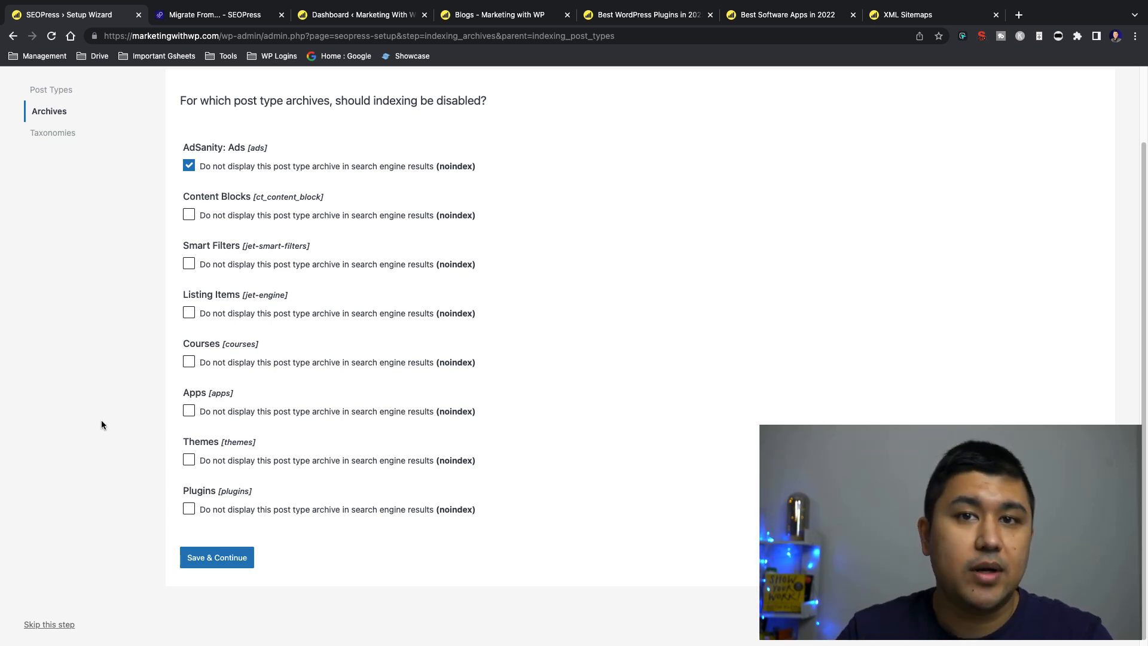
pyautogui.click(639, 15)
pyautogui.click(605, 33)
pyautogui.hotkey('ctrl', 'c')
pyautogui.hotkey('ctrl', 't')
pyautogui.write('site:')
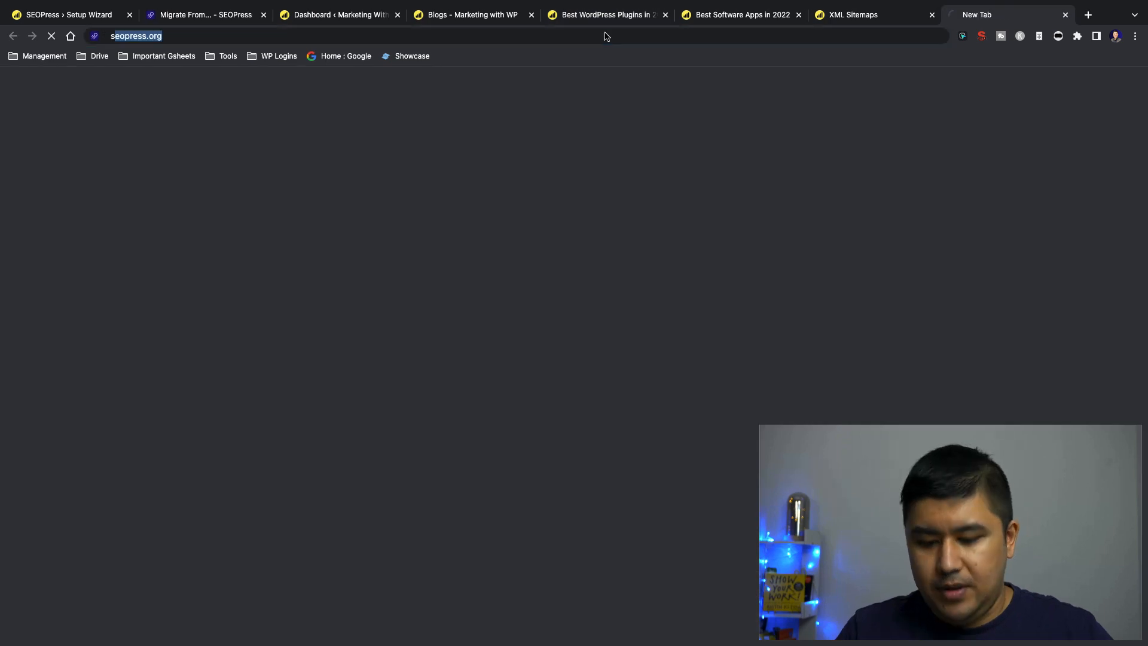
pyautogui.hotkey('ctrl', 'v')
pyautogui.press('Return')
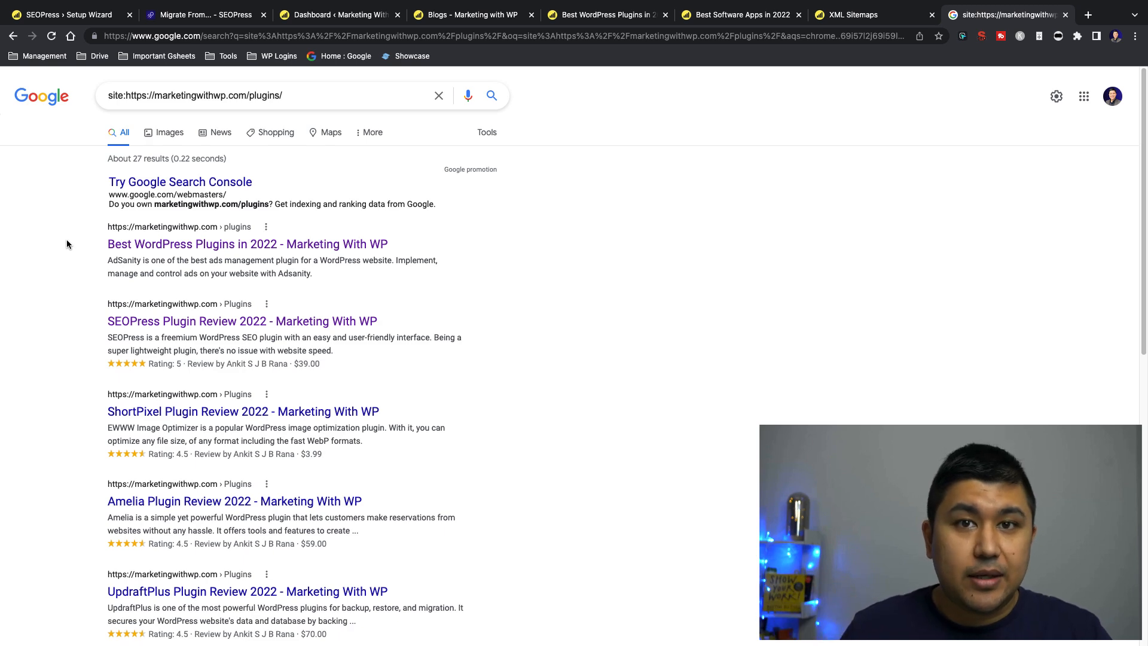
# Search Google in a new tab for "best wordpress plugins 2022" and look through the results for the site's archive page
pyautogui.hotkey('ctrl', 't')
pyautogui.write('best')
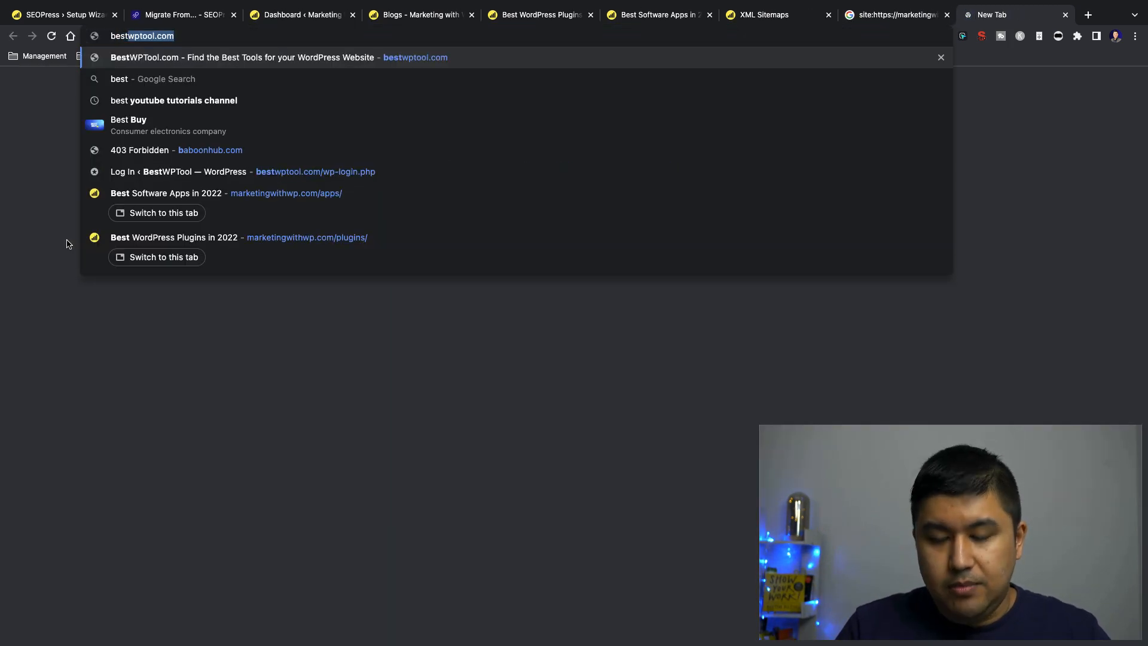
pyautogui.write(' wordpress p')
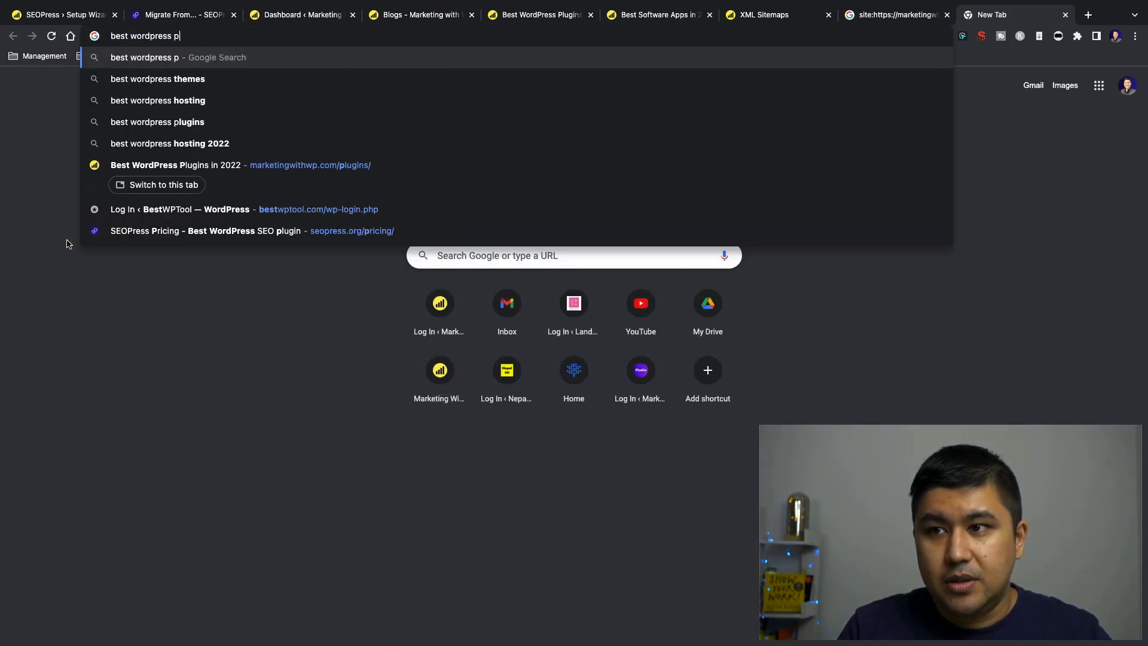
pyautogui.write('lugins 2022')
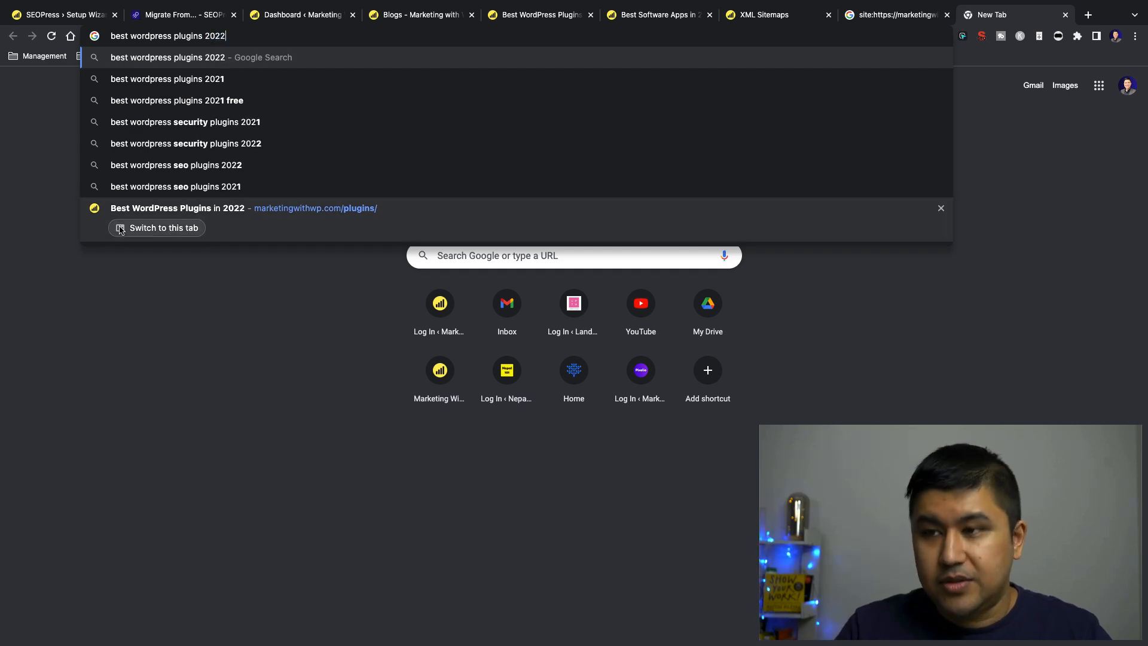
pyautogui.press('Return')
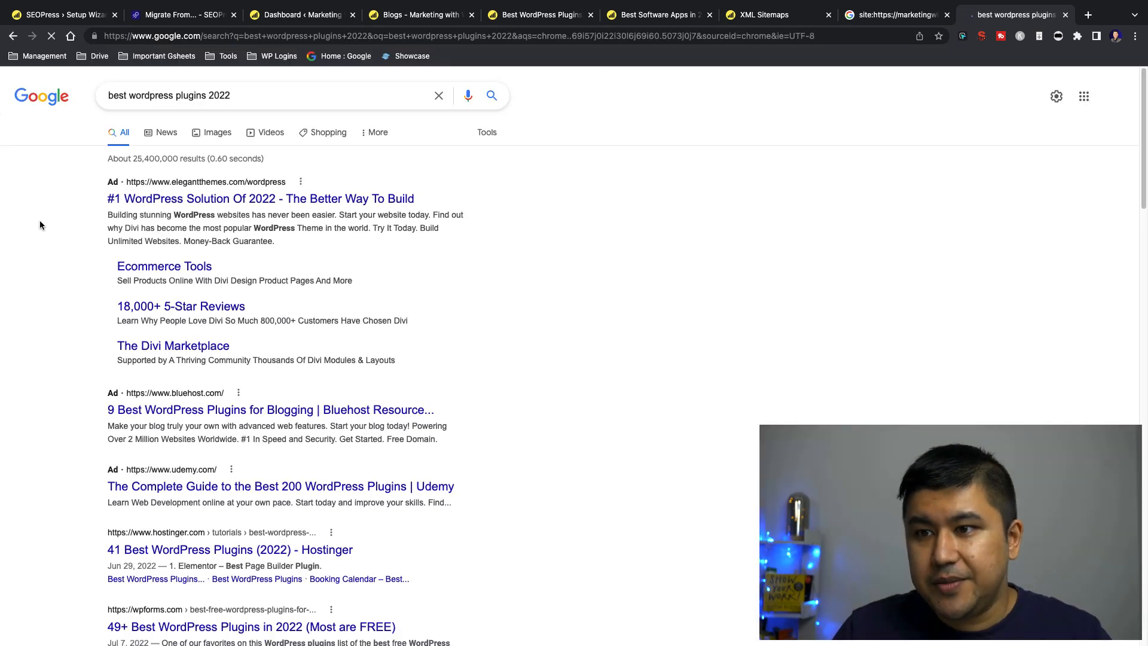
pyautogui.scroll(-3, 98, 222)
pyautogui.scroll(-10, 76, 245)
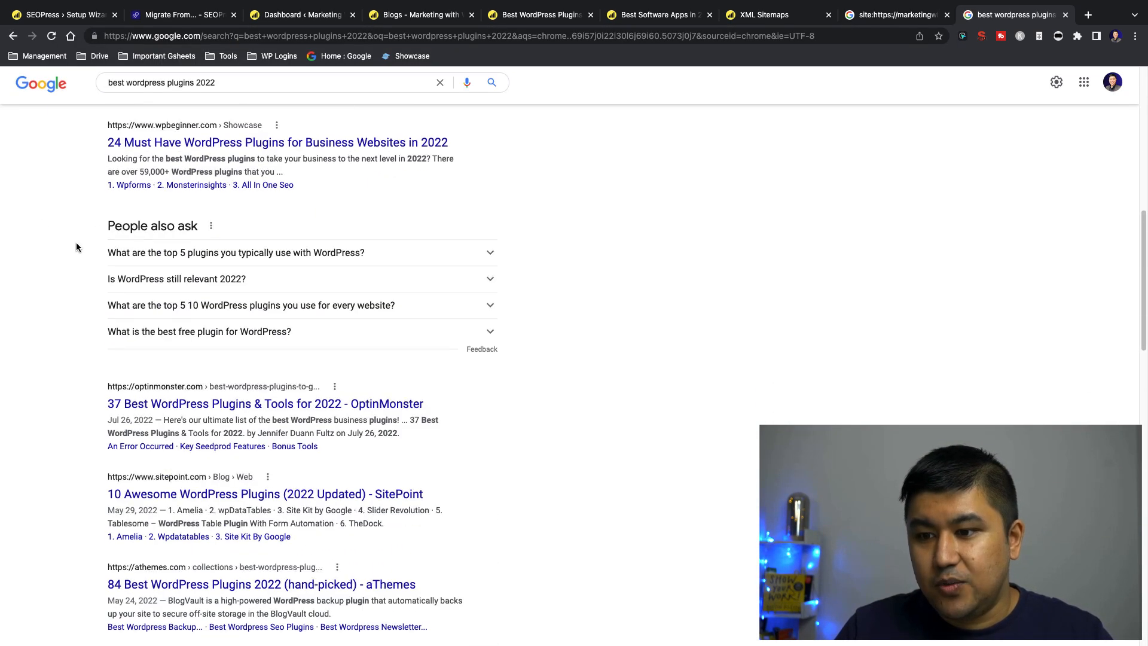
pyautogui.scroll(-12, 77, 245)
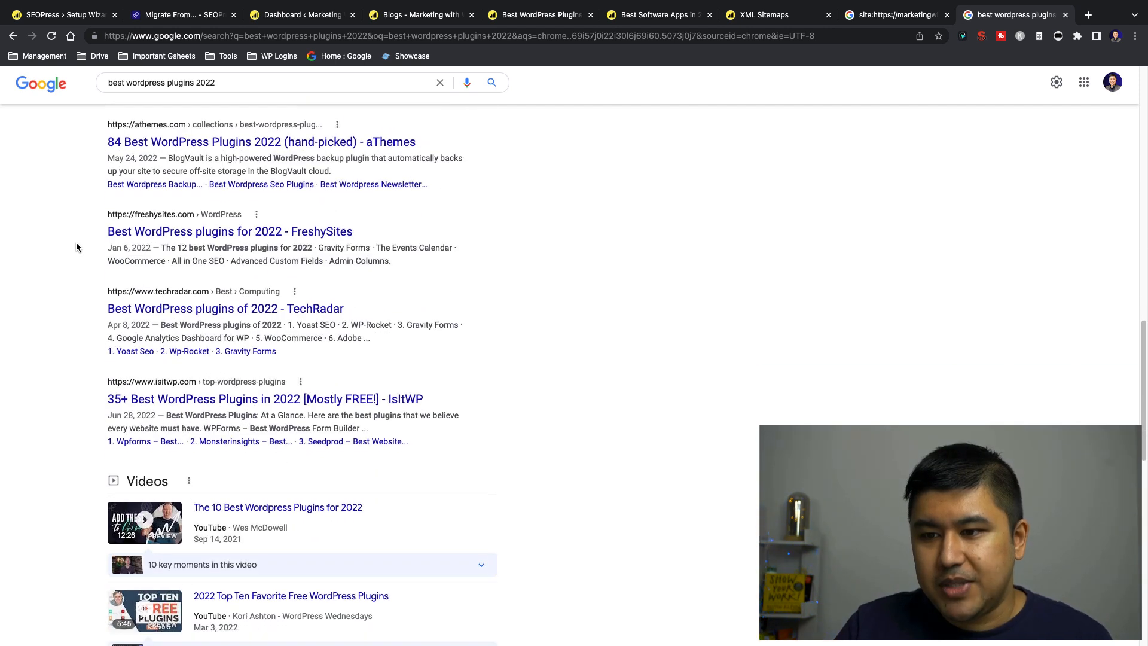
pyautogui.scroll(-4, 76, 242)
pyautogui.scroll(10, 76, 242)
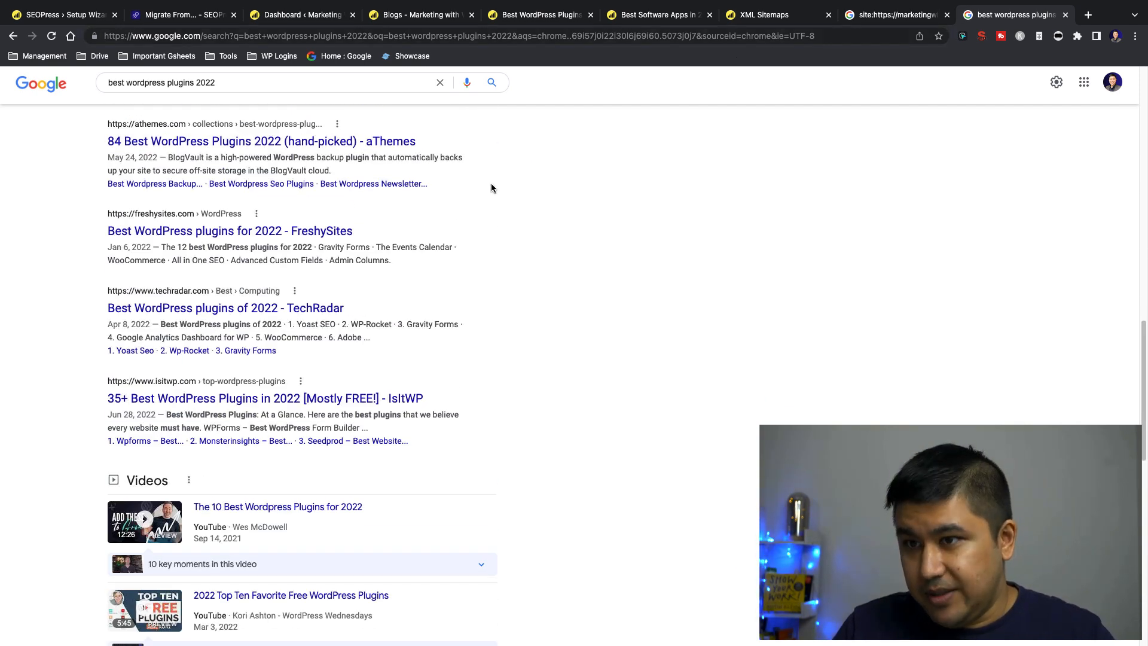
# Refine the Google search to "best wordpress plugins 2022 marketing with wp" and find the site's Plugins archive in the results
pyautogui.click(379, 88)
pyautogui.write('marketi')
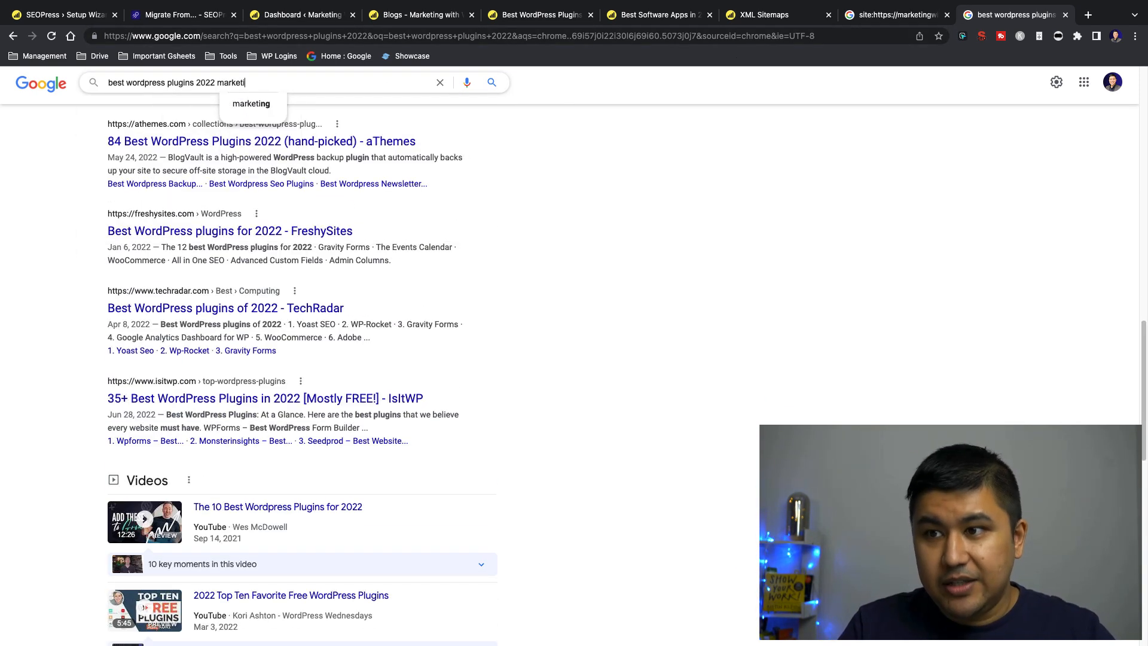
pyautogui.write('ng with wp')
pyautogui.press('Return')
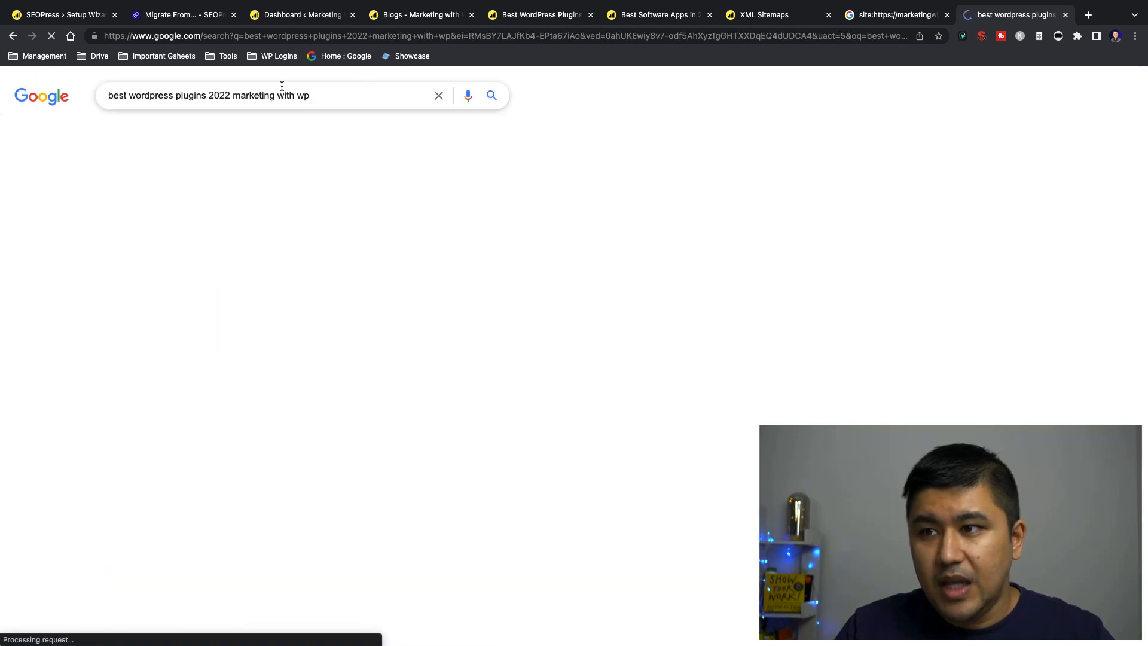
pyautogui.scroll(-7, 42, 189)
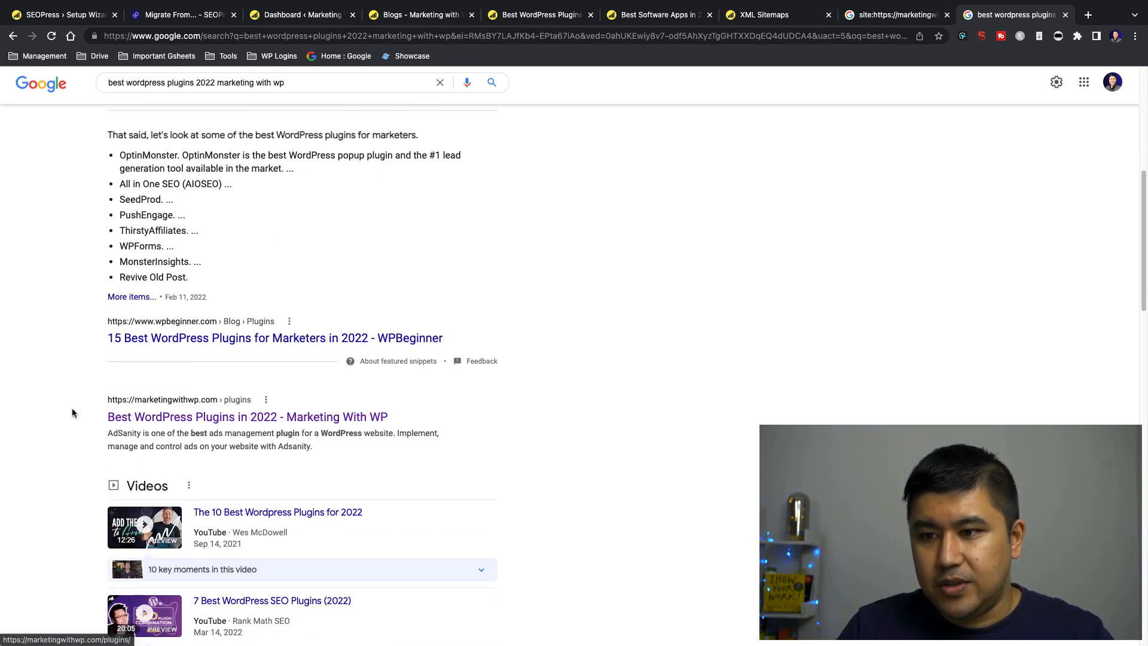
# Highlight the marketingwithwp.com plugins result and the WPBeginner featured snippet to compare their placement
pyautogui.moveTo(356, 452); pyautogui.dragTo(88, 392)
pyautogui.click(87, 391)
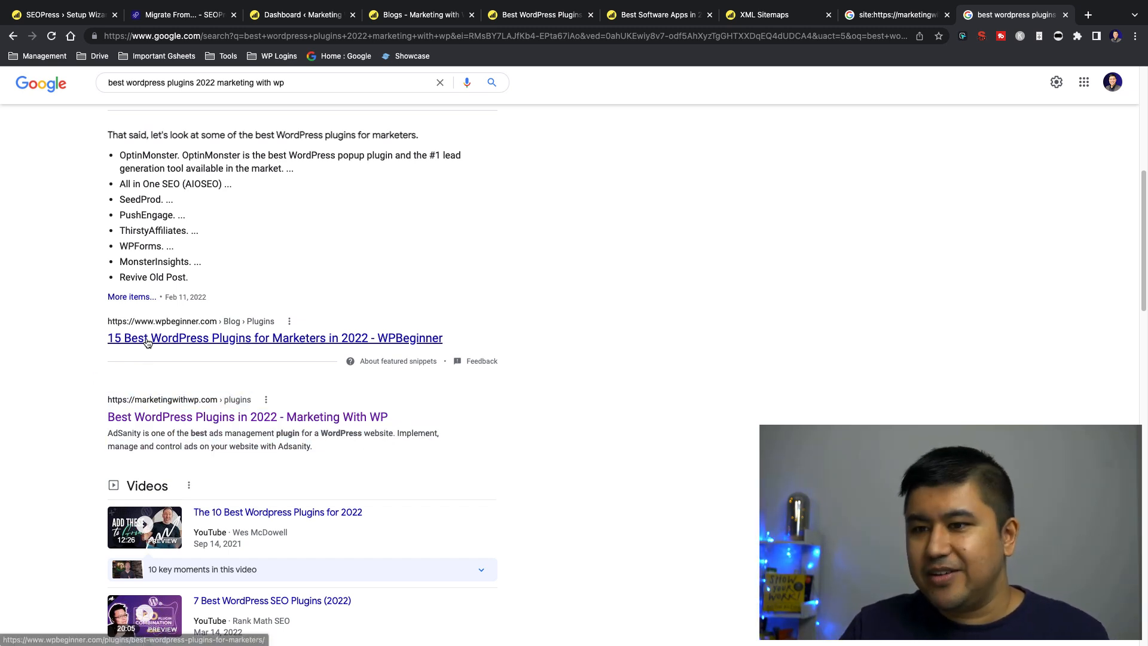
pyautogui.moveTo(105, 135); pyautogui.dragTo(102, 326)
pyautogui.moveTo(56, 377); pyautogui.dragTo(62, 399)
pyautogui.click(371, 450)
pyautogui.click(62, 399)
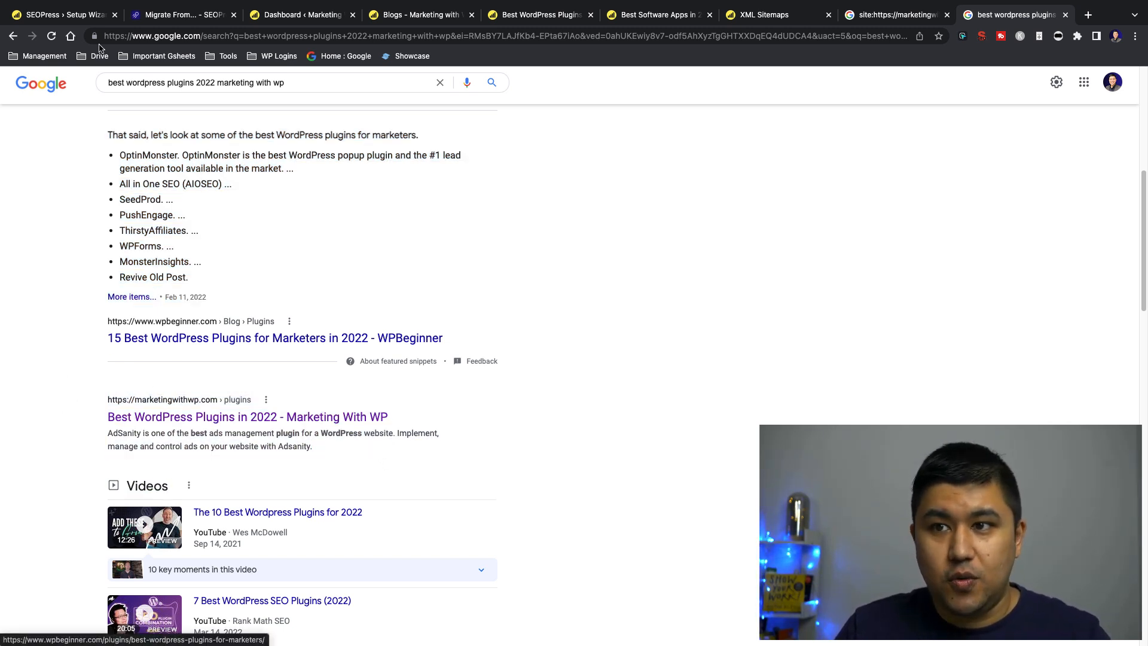
# Return to the setup wizard and save the post type archive and taxonomy archive indexing settings, continuing to the advanced options
pyautogui.click(88, 16)
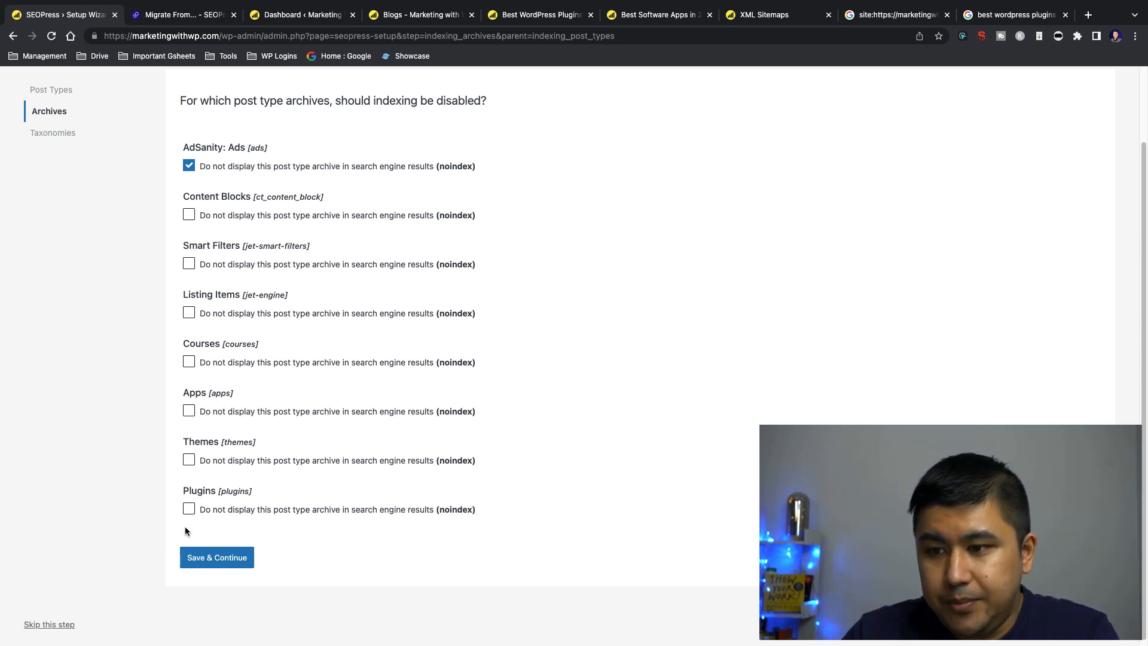
pyautogui.click(201, 560)
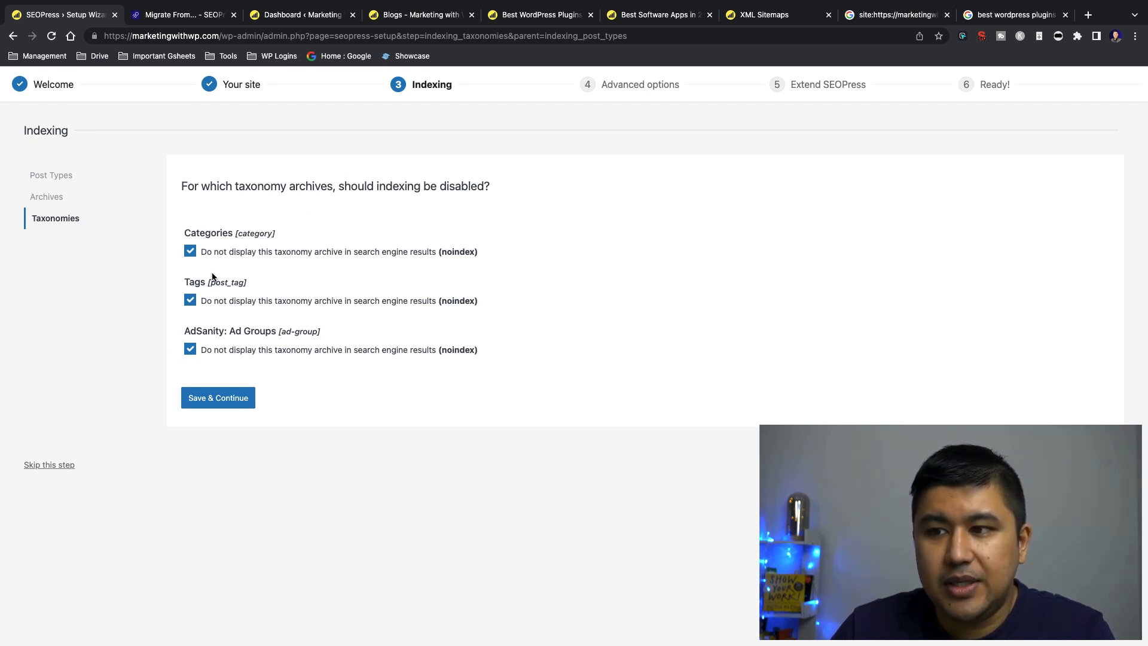
pyautogui.click(225, 399)
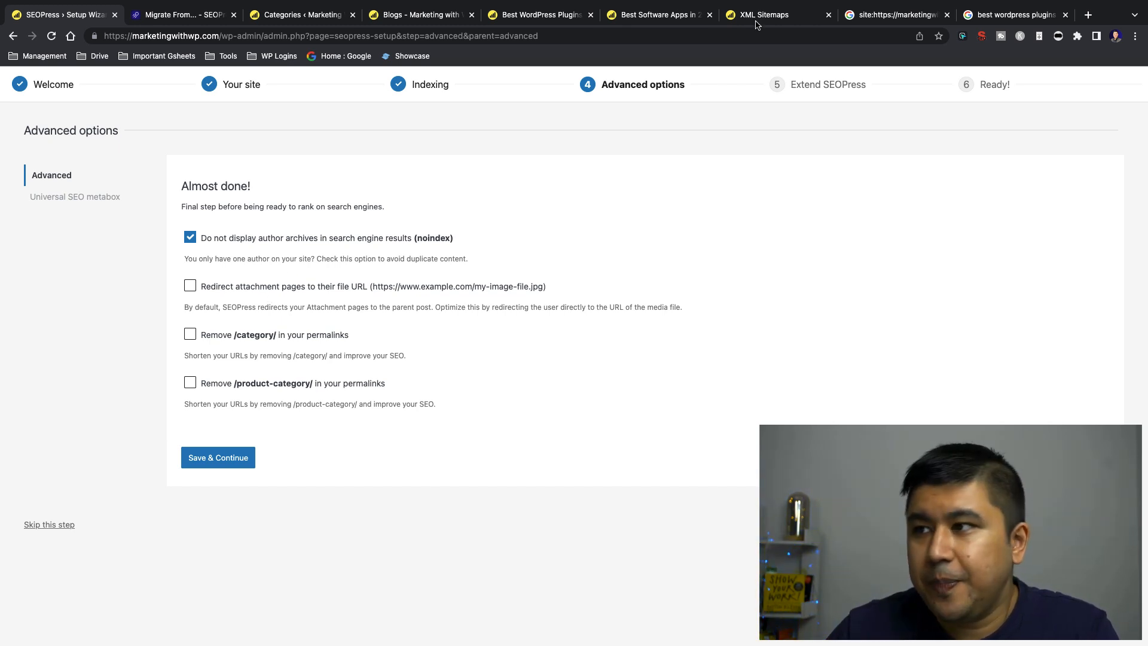
# Open the Abyssale image from the site's Apps page in a new tab and view its direct file URL
pyautogui.click(670, 13)
pyautogui.rightClick(494, 373)
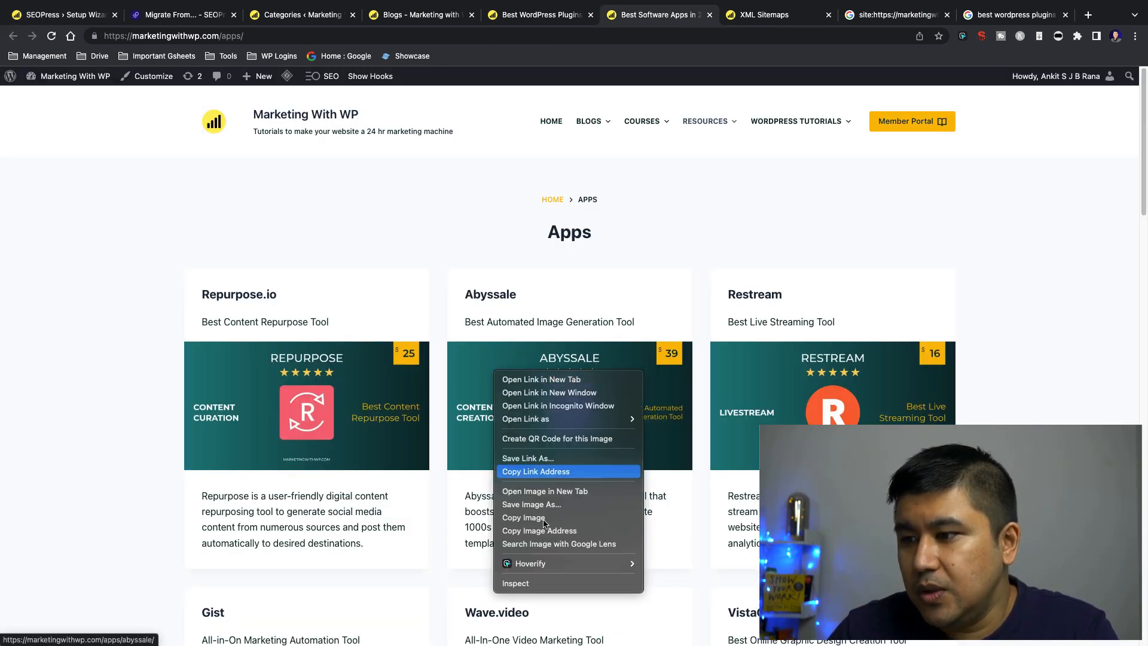
pyautogui.click(550, 493)
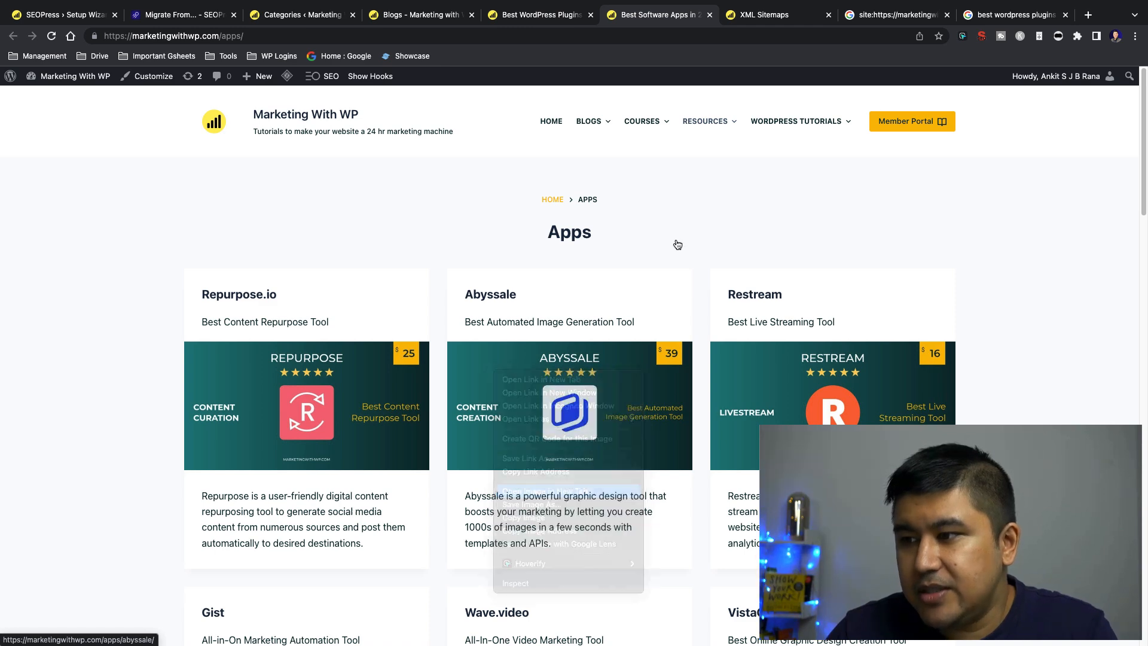
pyautogui.click(687, 24)
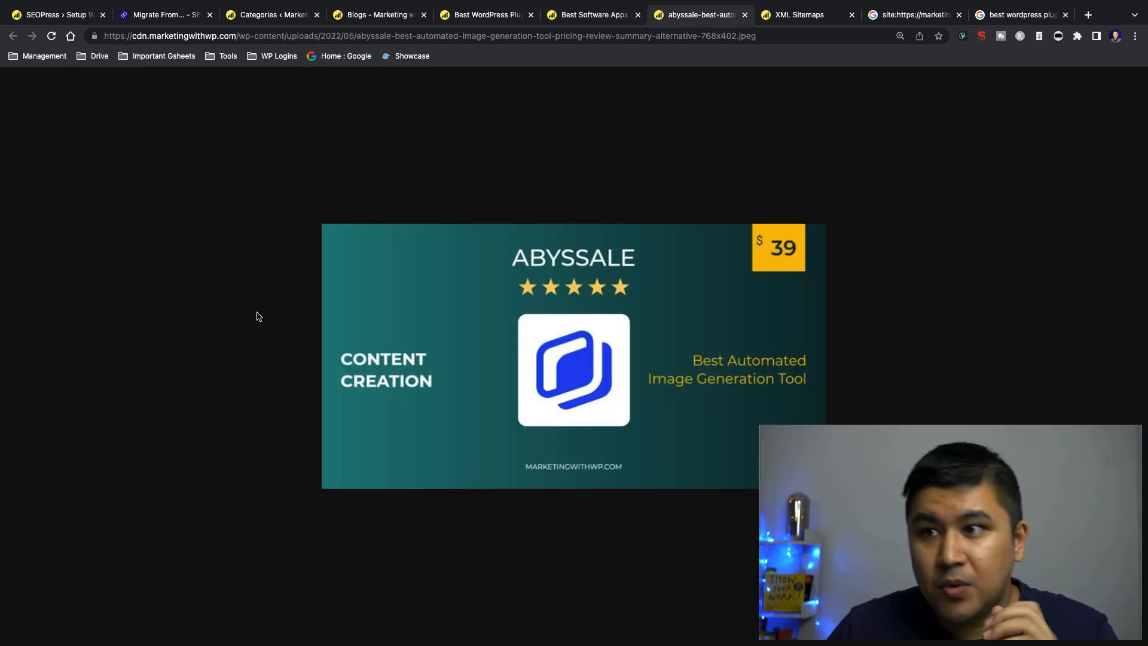
# Close the image file and search Google Images in a new tab for "abyssale review marketing with wp"
pyautogui.click(745, 16)
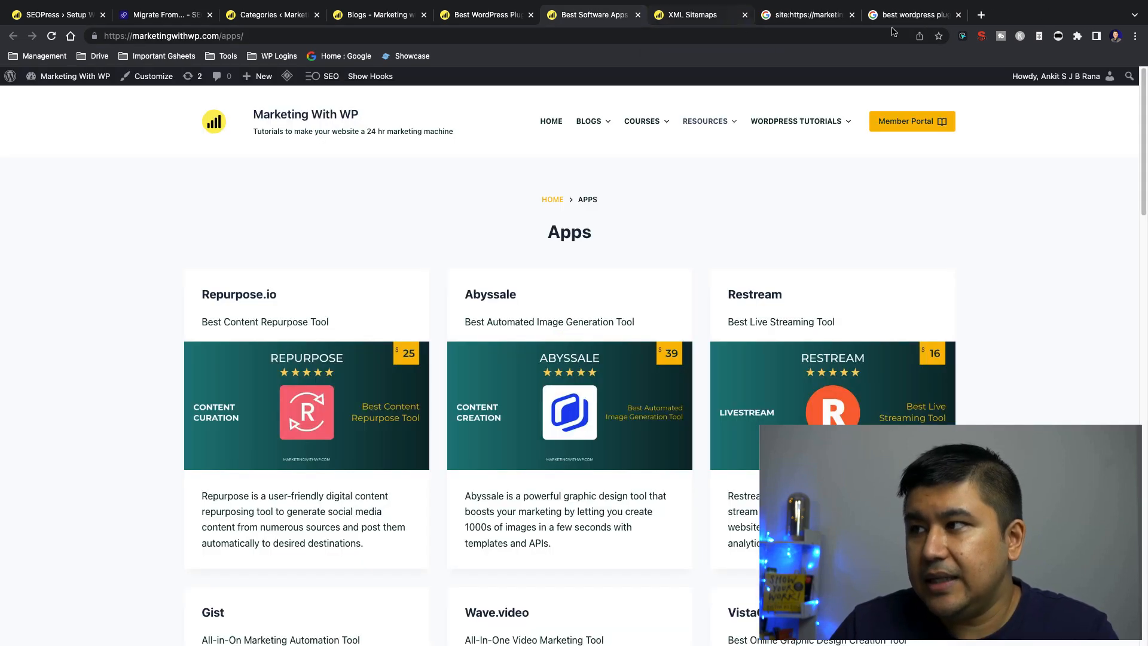
pyautogui.click(979, 15)
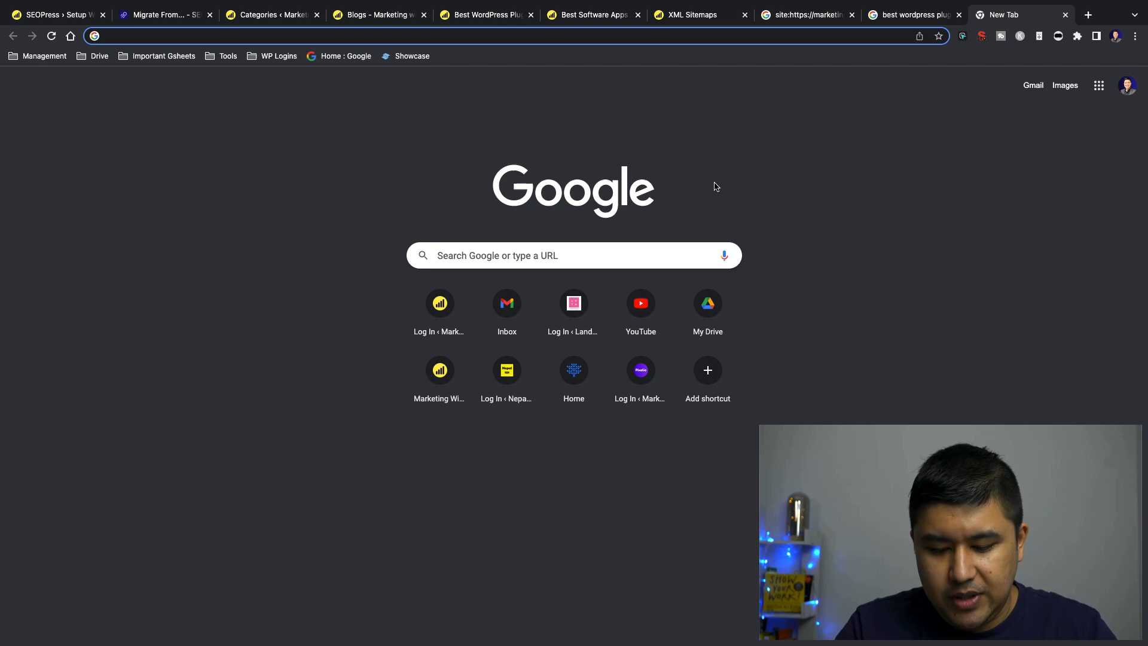
pyautogui.write('abyssale rev')
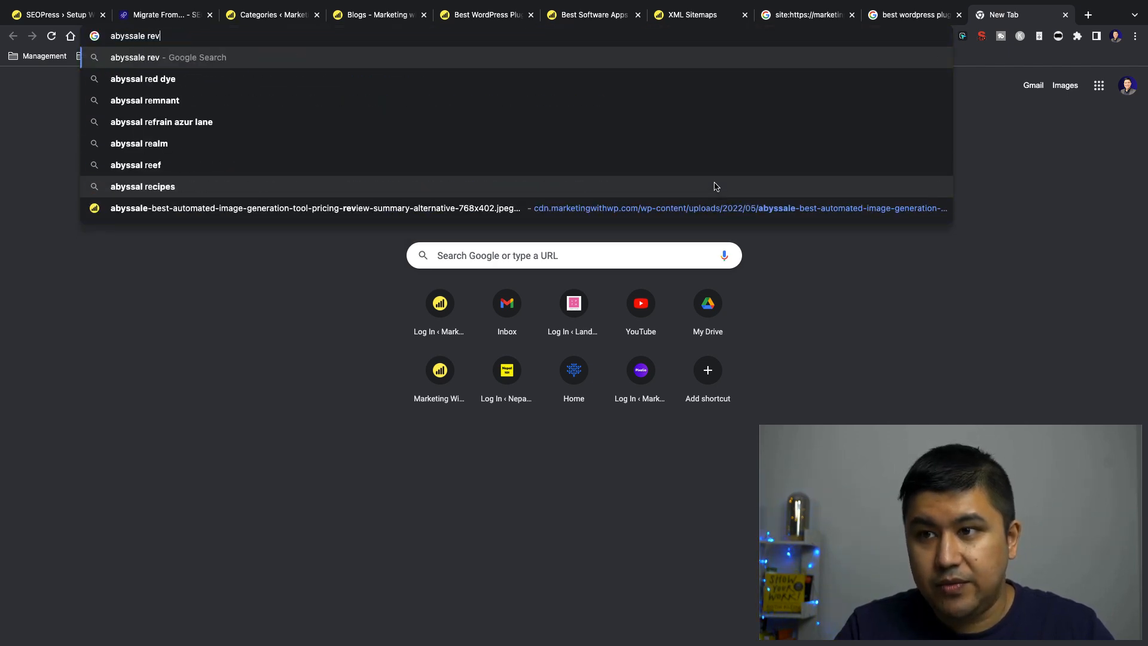
pyautogui.write('iew marketing with wp')
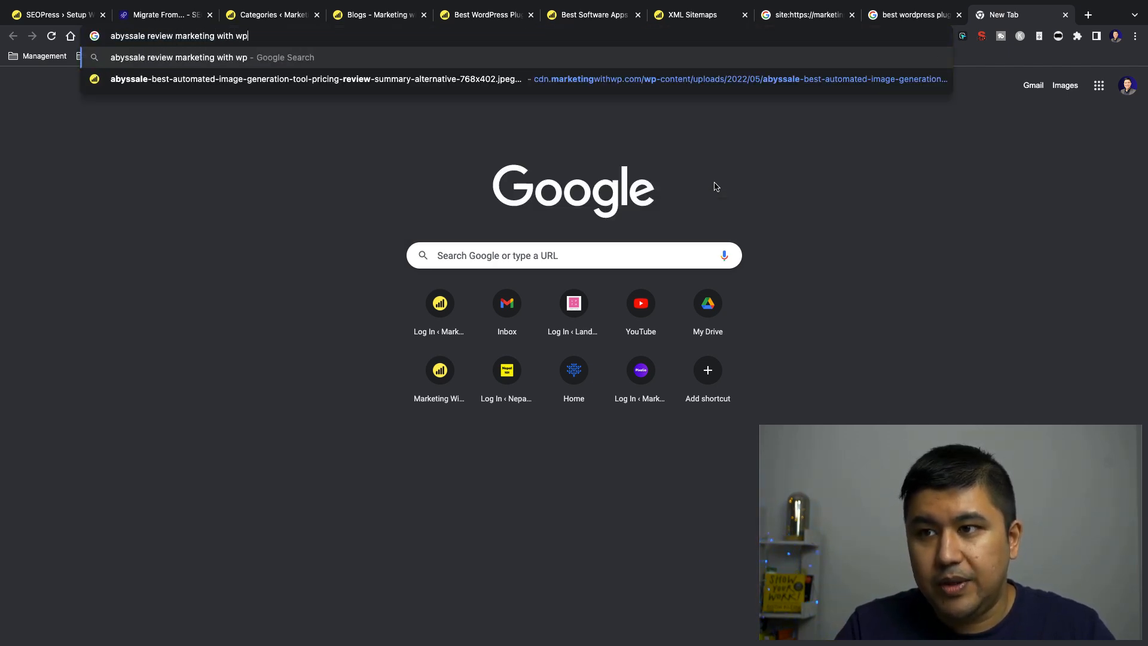
pyautogui.press('Return')
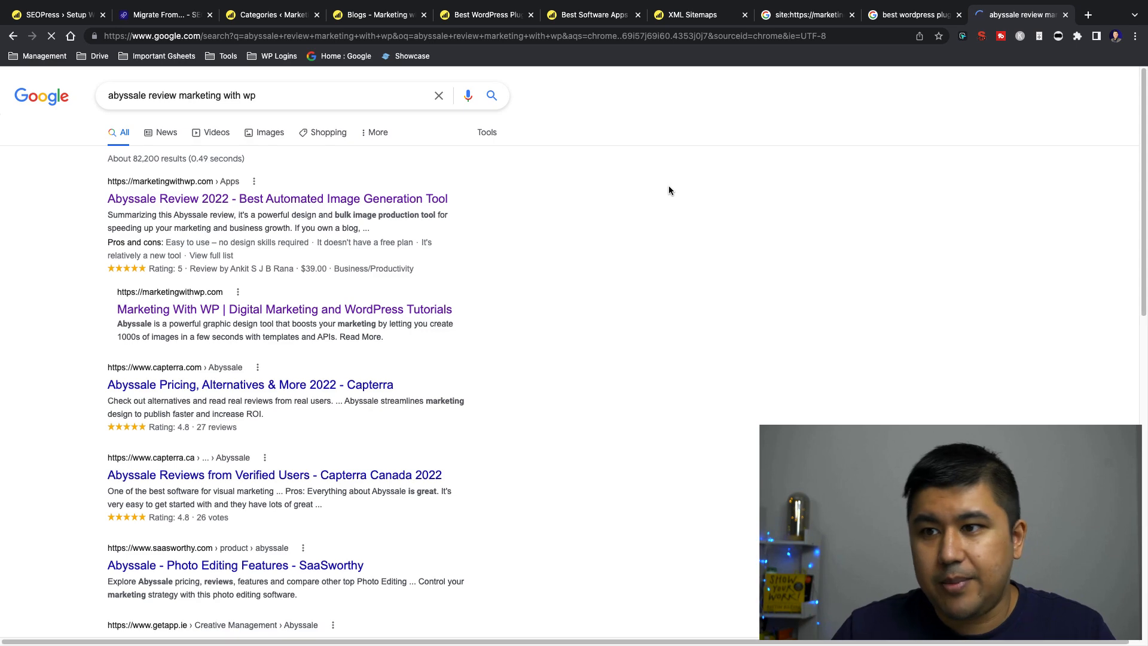
pyautogui.click(264, 133)
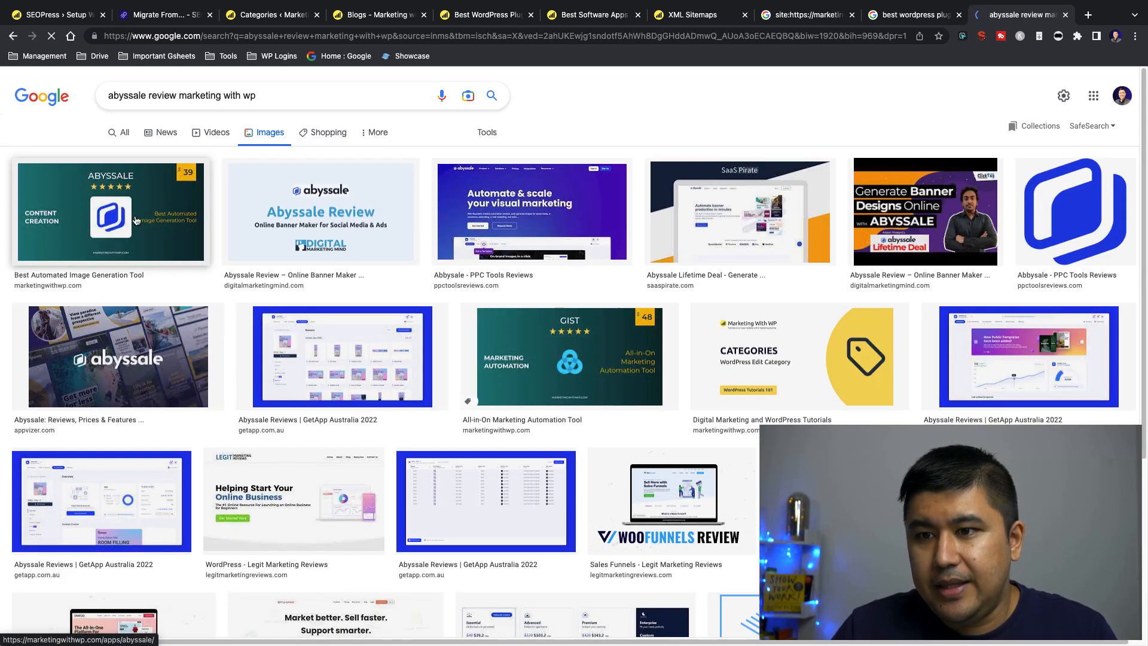
# Preview the marketingwithwp.com Abyssale image and open its linked review page in a new tab to look through the article
pyautogui.click(127, 230)
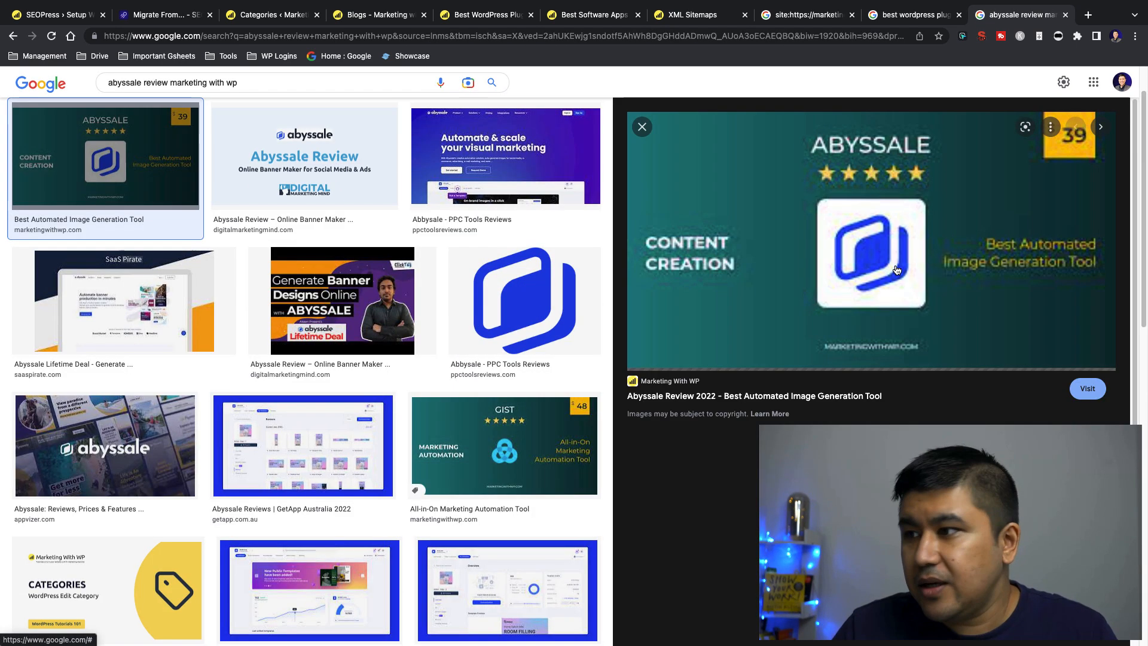
pyautogui.rightClick(710, 228)
pyautogui.click(688, 220)
pyautogui.click(677, 206)
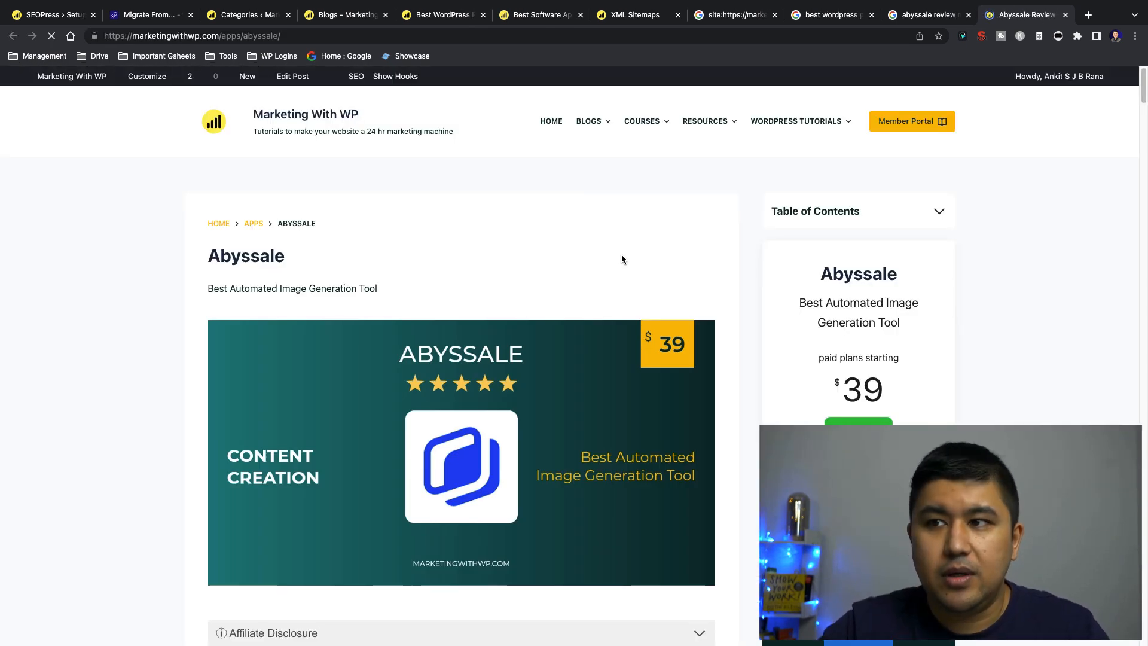
pyautogui.scroll(-10, 292, 220)
pyautogui.scroll(-10, 292, 220)
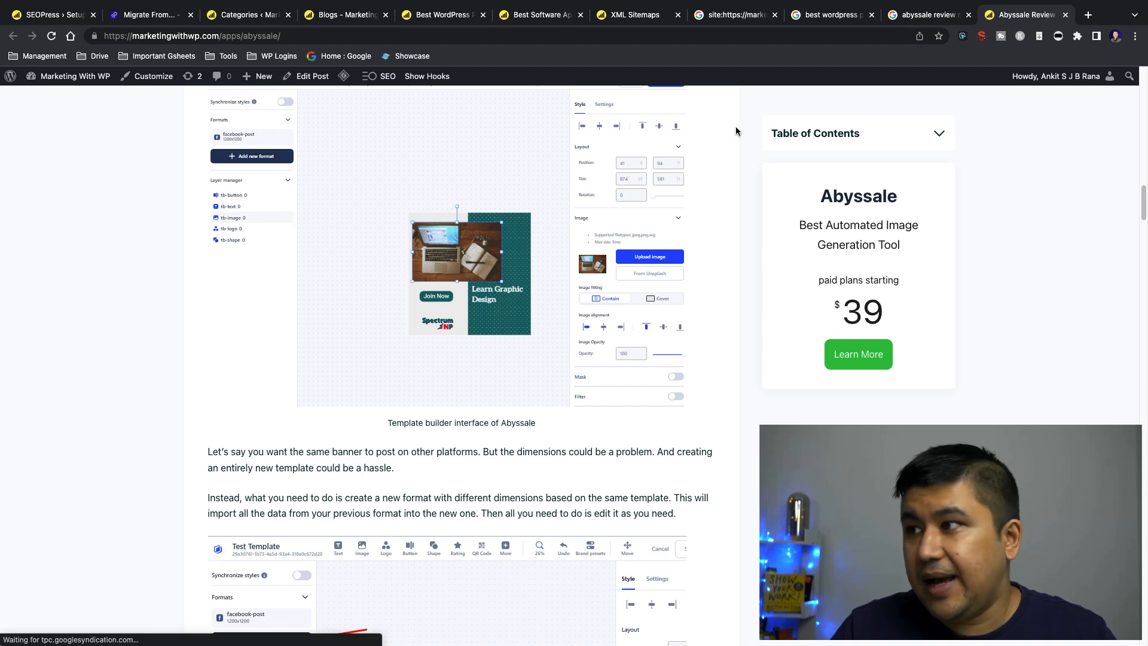
# Open the previewed Abyssale image file in its own tab, view it, close it, and return to the image results
pyautogui.hotkey('ctrl', 'shift', 'Tab')
pyautogui.rightClick(716, 220)
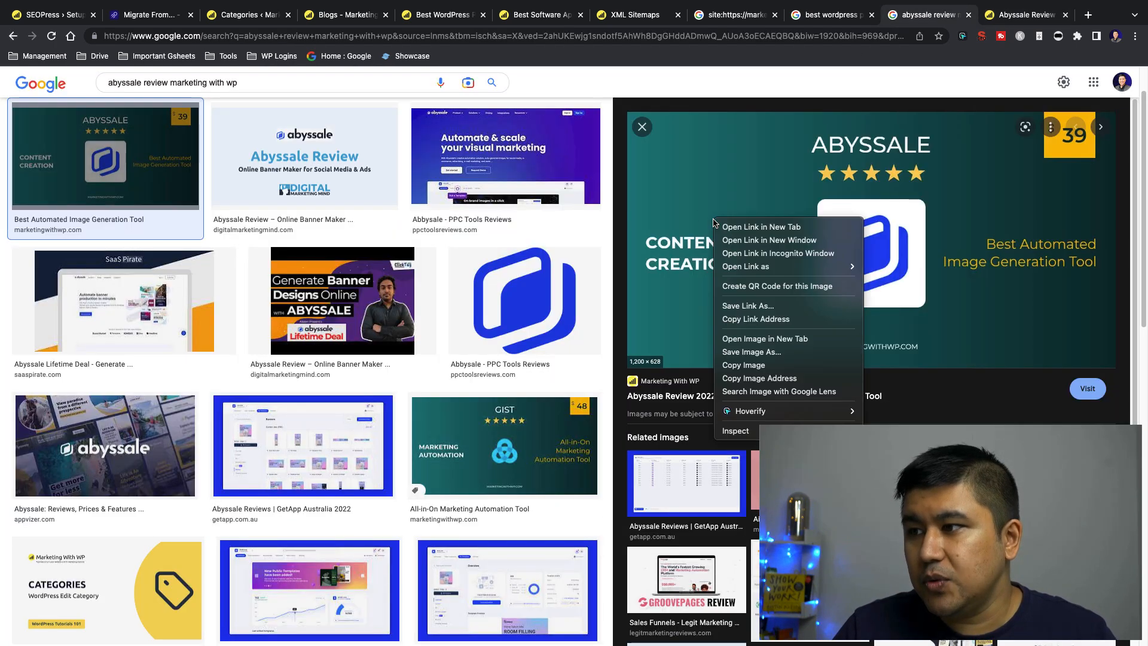
pyautogui.click(761, 339)
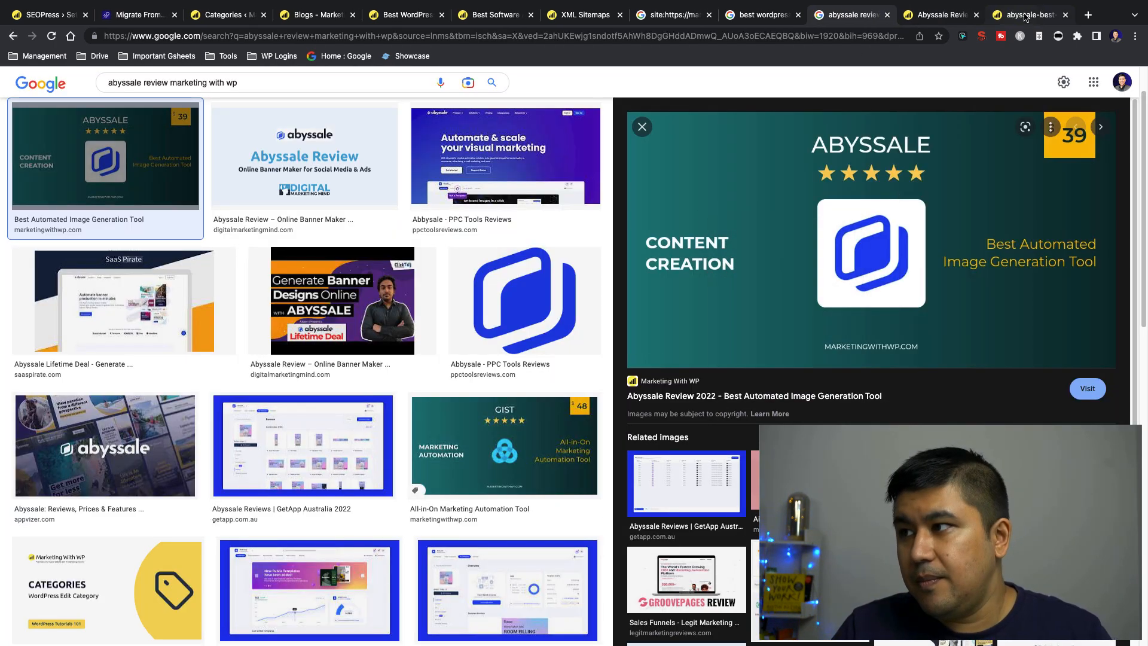
pyautogui.click(1026, 14)
pyautogui.hotkey('ctrl', 'w')
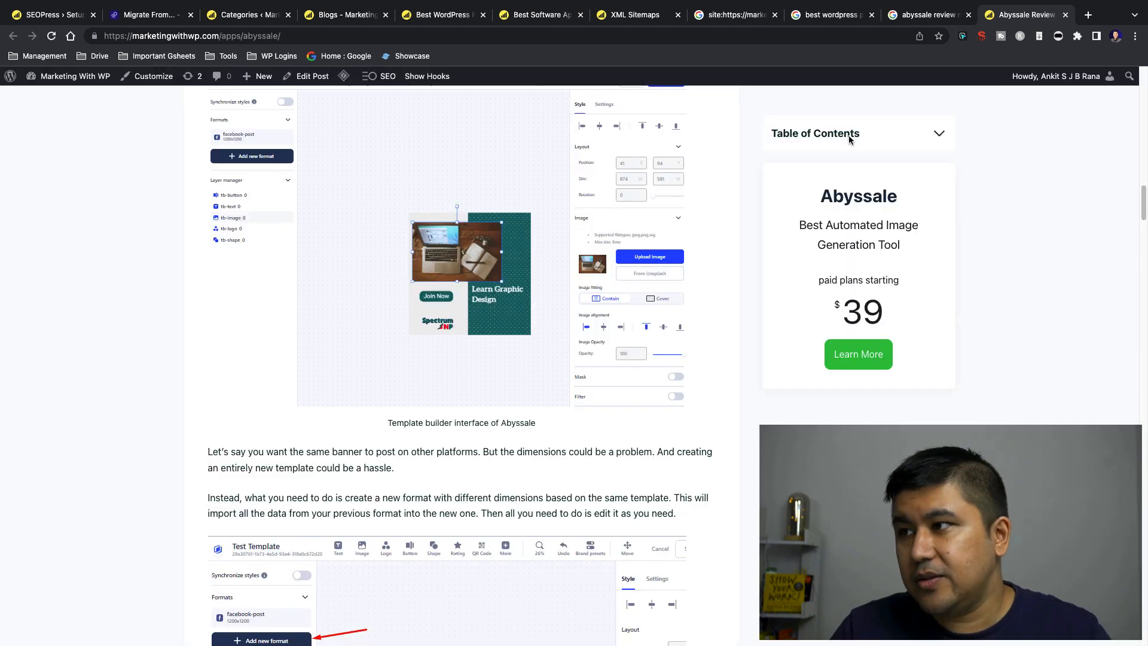
pyautogui.click(911, 19)
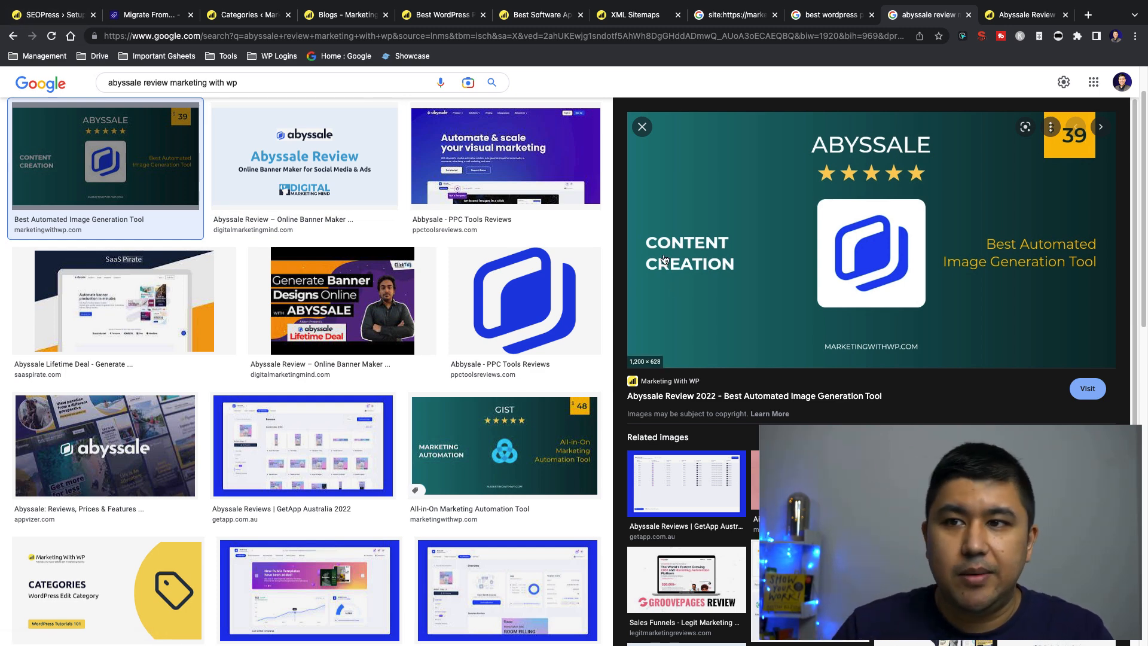
# Return to the setup wizard and save the advanced options with only the author archives noindex option enabled
pyautogui.press('super+1')
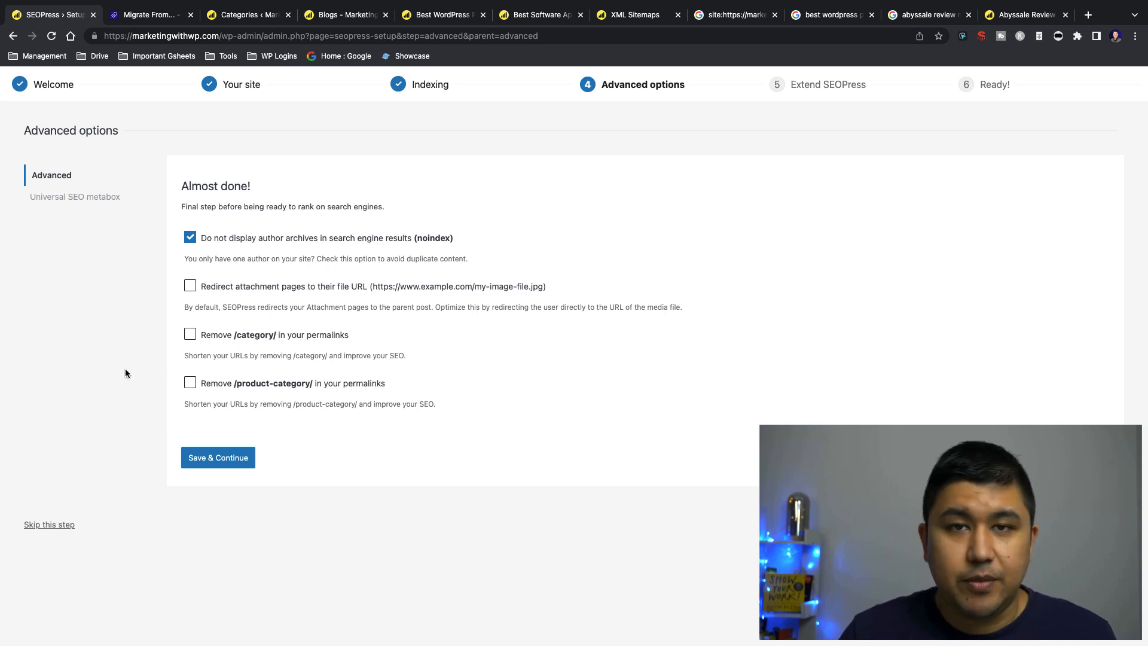
pyautogui.click(200, 461)
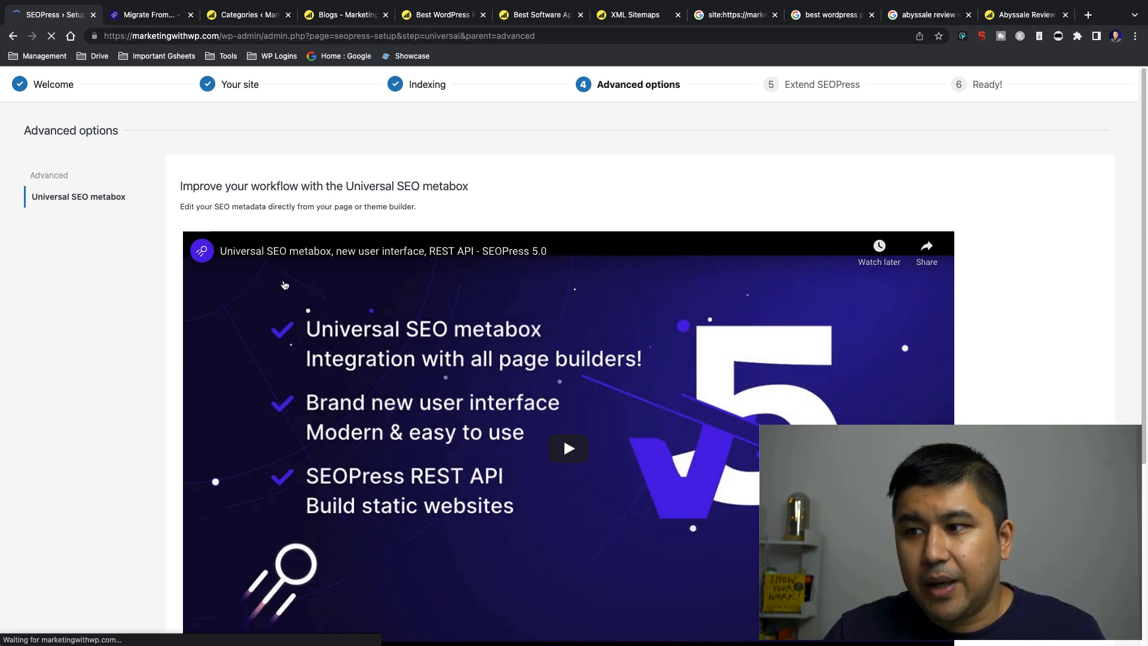
# Review the Universal SEO metabox options, save with the old SEO metabox selected, and skip the SEOPress Insights step
pyautogui.scroll(-4, 176, 242)
pyautogui.scroll(4, 175, 242)
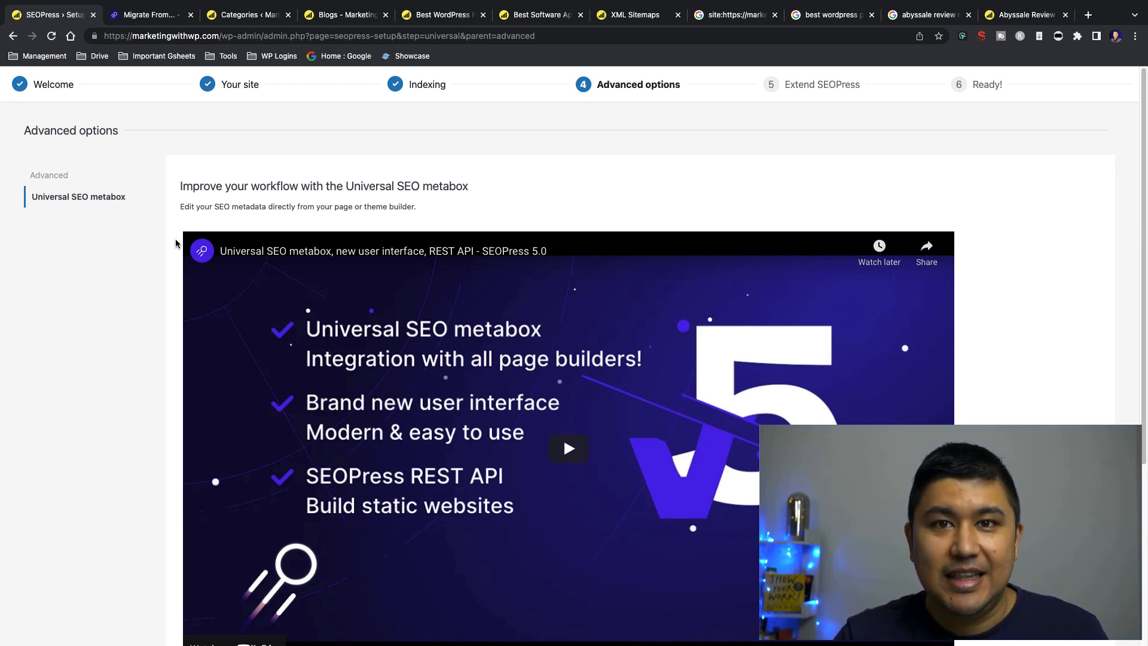
pyautogui.scroll(-5, 175, 240)
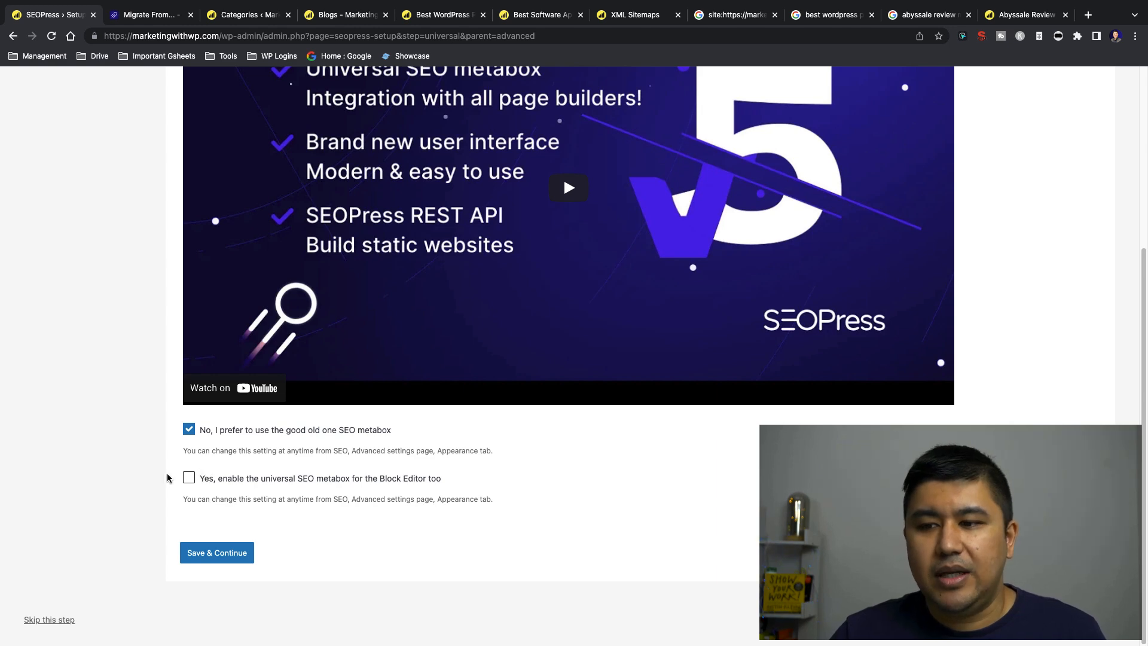
pyautogui.scroll(5, 170, 455)
pyautogui.scroll(-5, 175, 407)
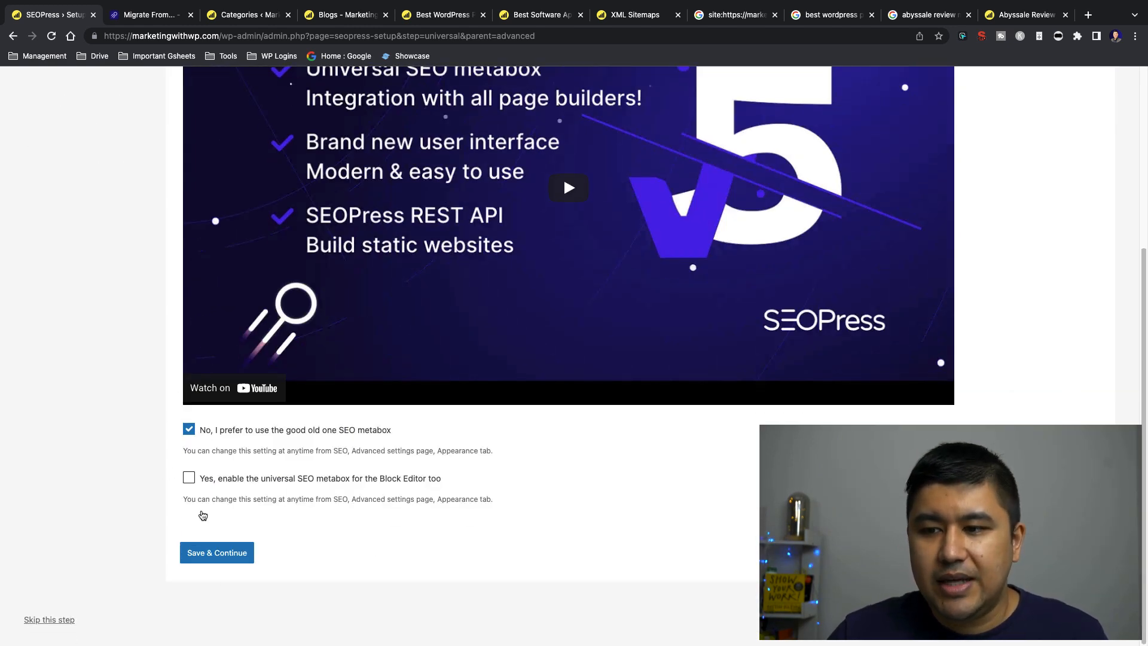
pyautogui.click(214, 552)
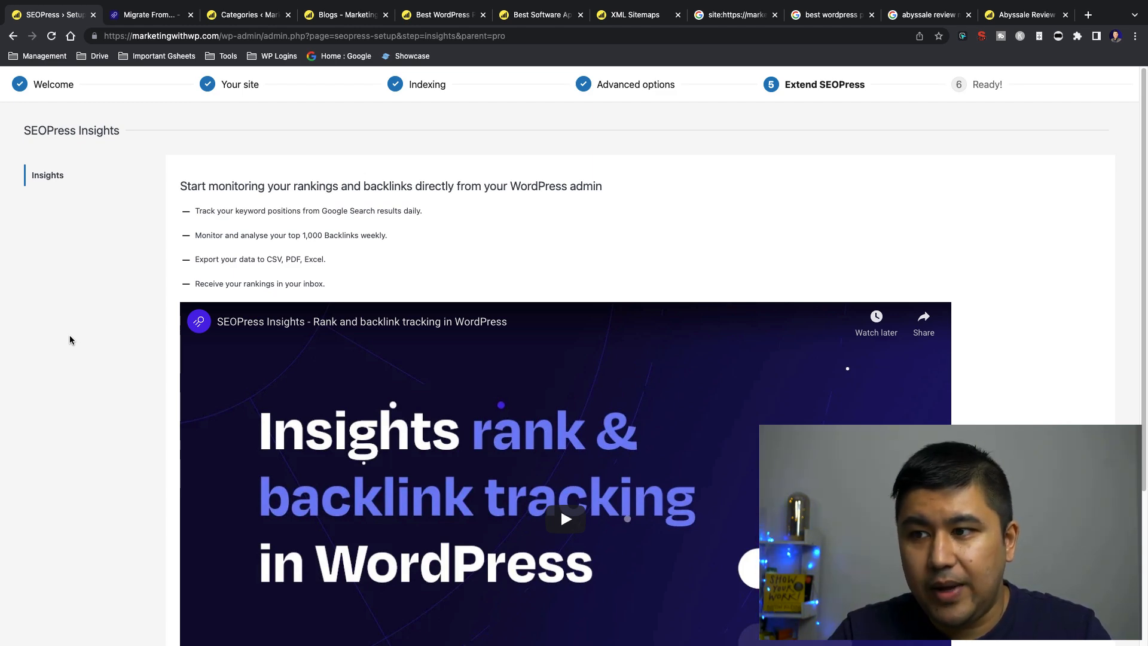
pyautogui.scroll(-4, 67, 366)
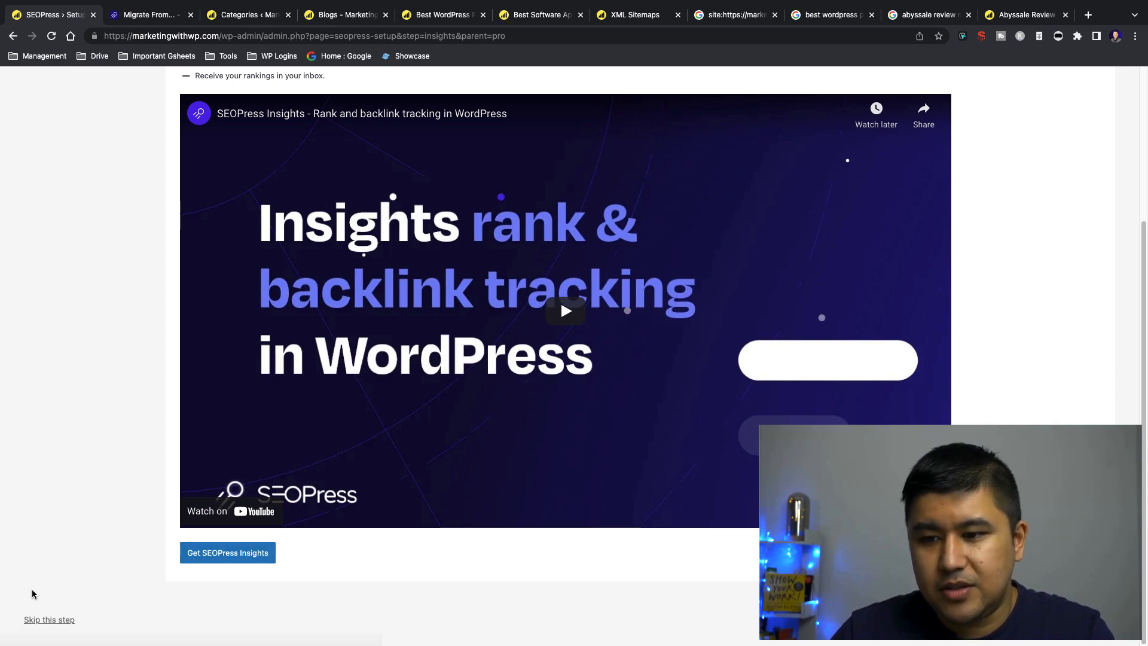
pyautogui.click(49, 619)
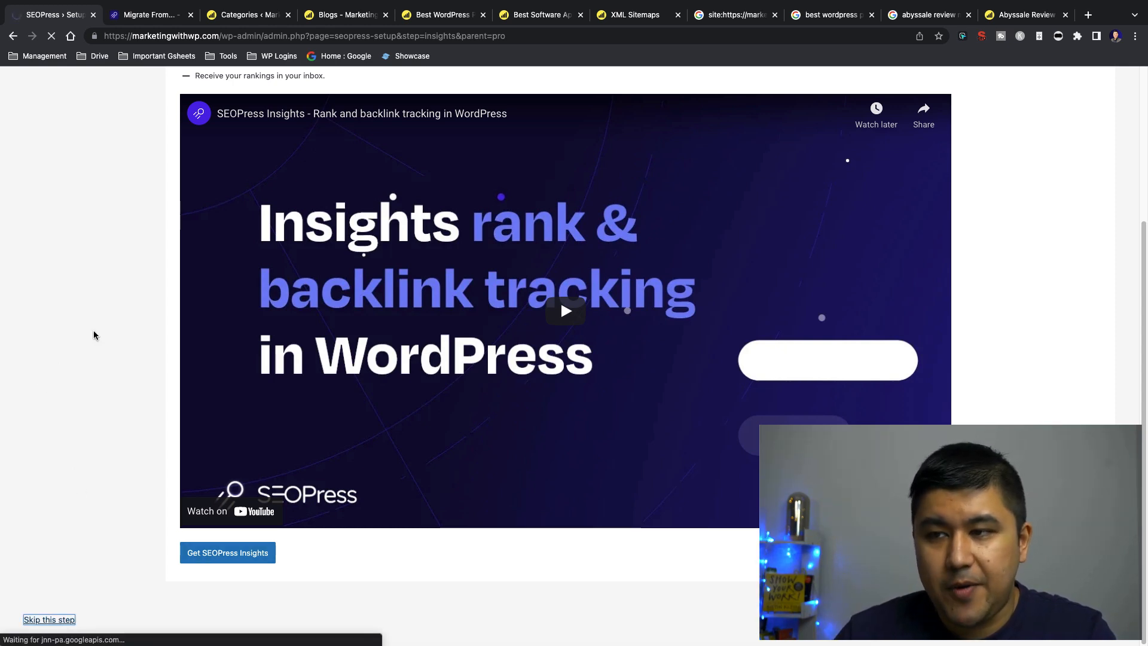